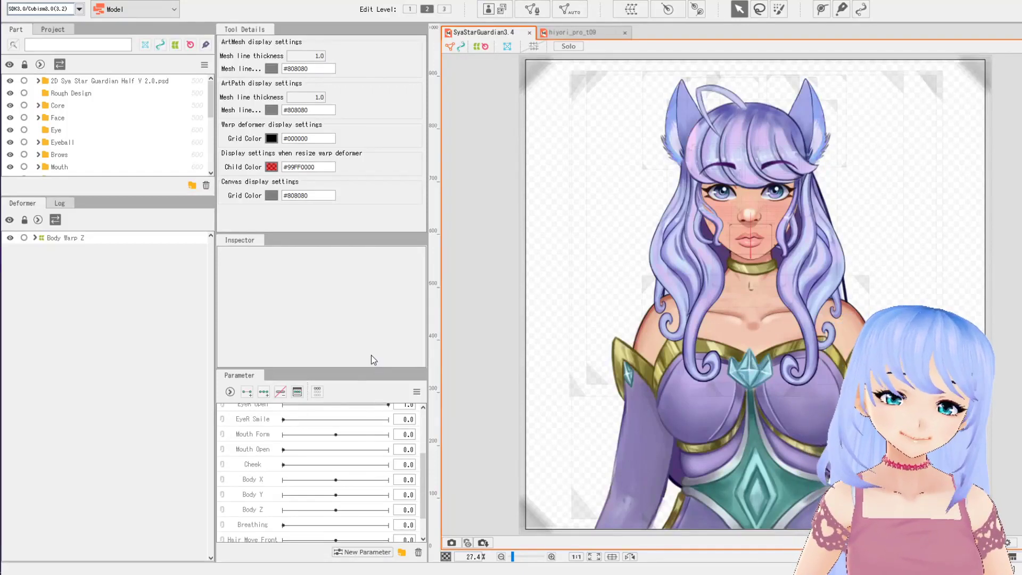
{"action": "scroll", "coordinate": [772, 309], "scroll_direction": "up", "scroll_amount": 2}
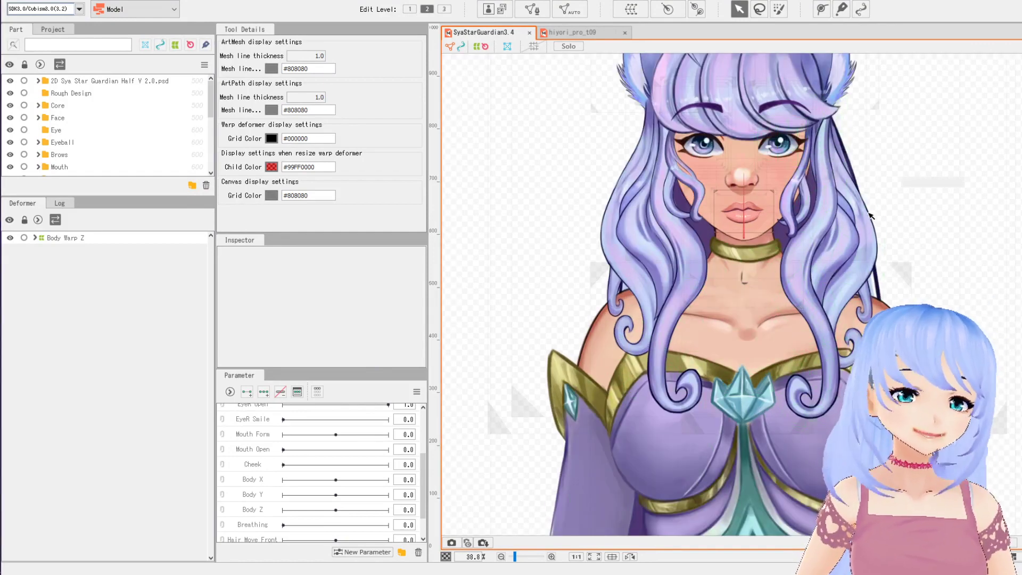
{"action": "left_click_drag", "start_coordinate": [871, 258], "coordinate": [778, 339]}
{"action": "scroll", "coordinate": [691, 279], "scroll_direction": "up", "scroll_amount": 2}
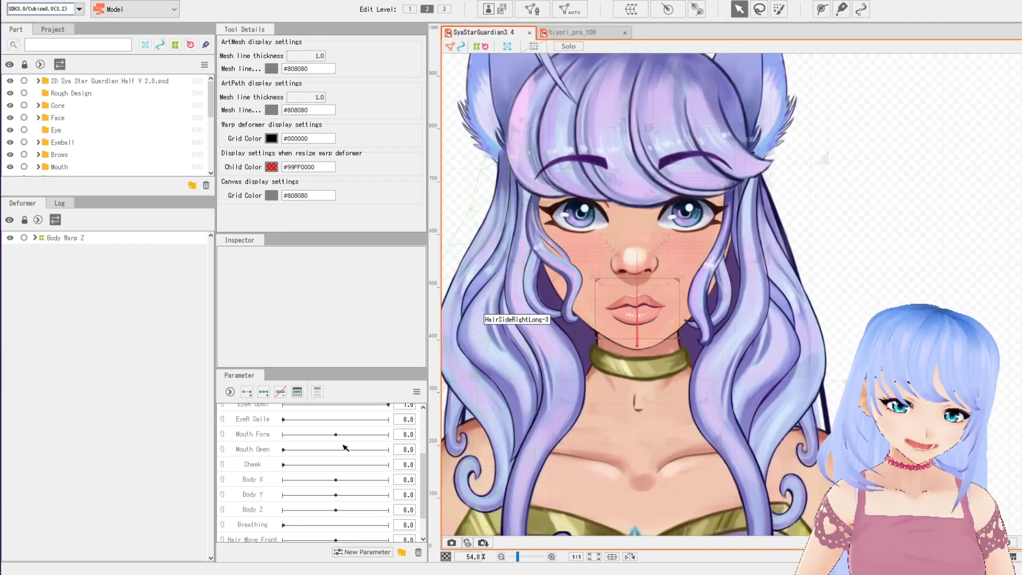
{"action": "scroll", "coordinate": [351, 472], "scroll_direction": "up", "scroll_amount": 3}
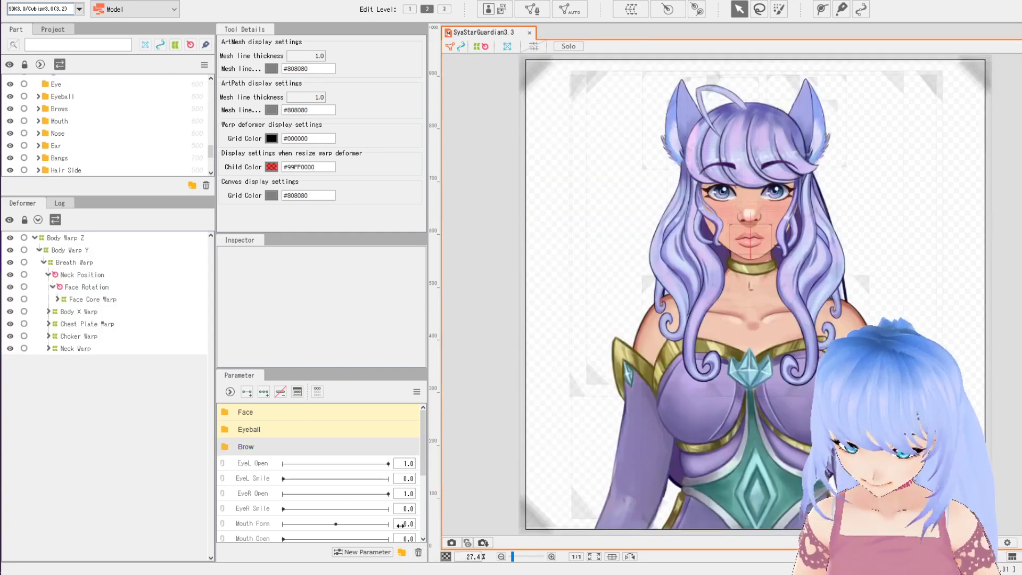
- Create a new parameter folder below Brow and name it Eye
{"action": "left_click", "coordinate": [402, 552]}
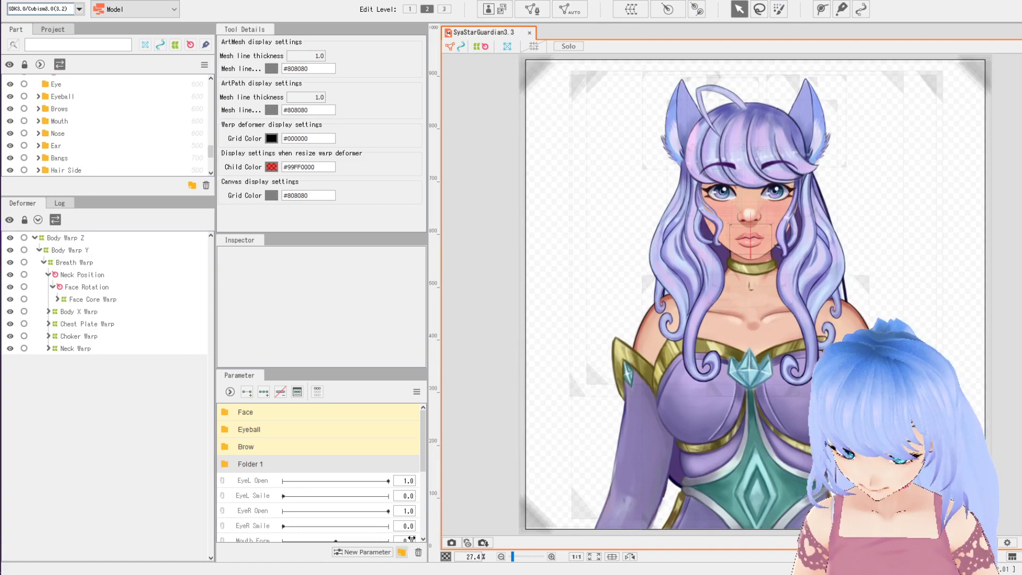
{"action": "double_click", "coordinate": [250, 464]}
{"action": "type", "text": "Eye"}
{"action": "key", "text": "Return"}
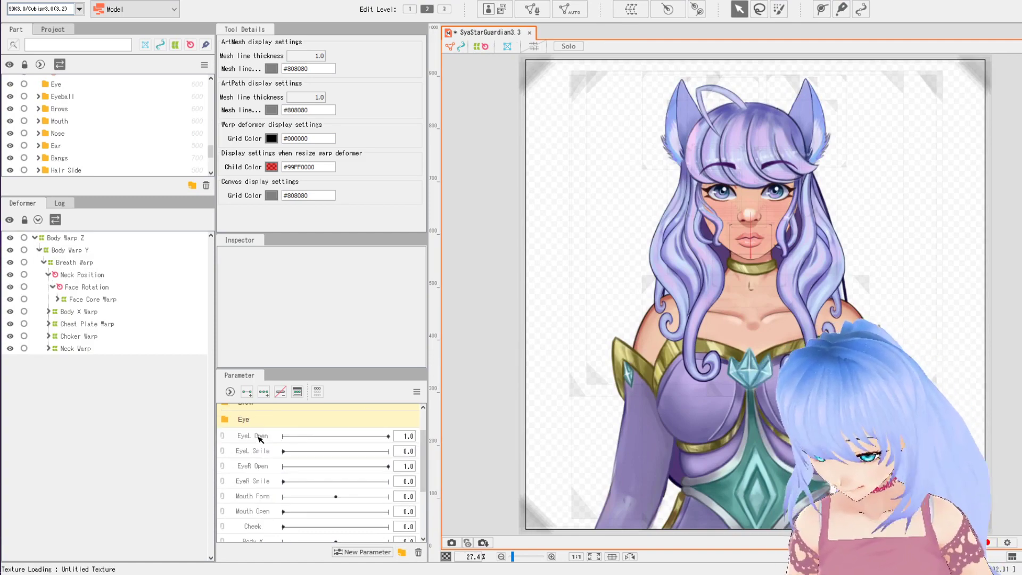
- Move the EyeL Open, EyeL Smile, EyeR Open and EyeR Smile parameters into the Eye folder
{"action": "left_click", "coordinate": [261, 438]}
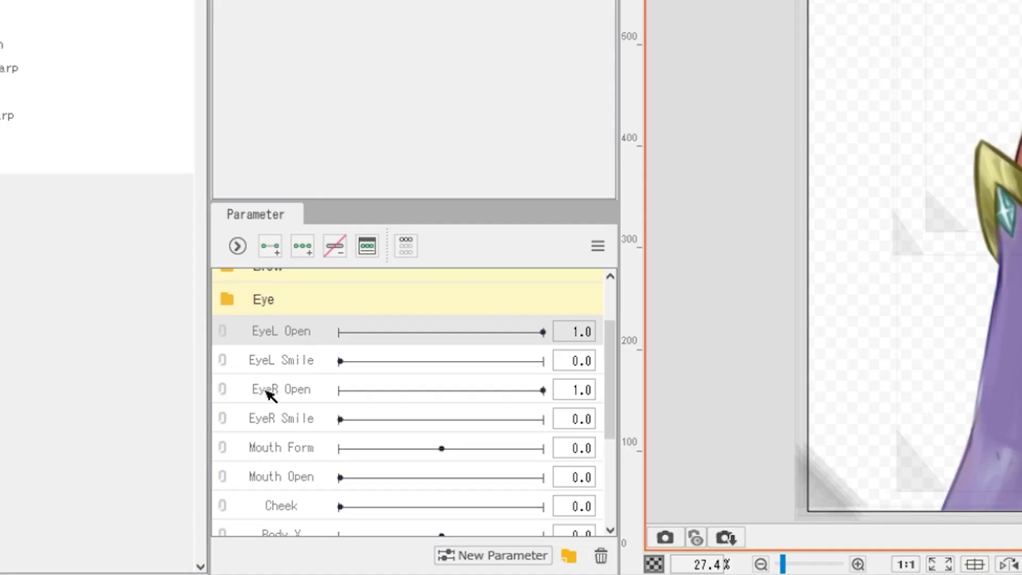
{"action": "left_click", "coordinate": [260, 418]}
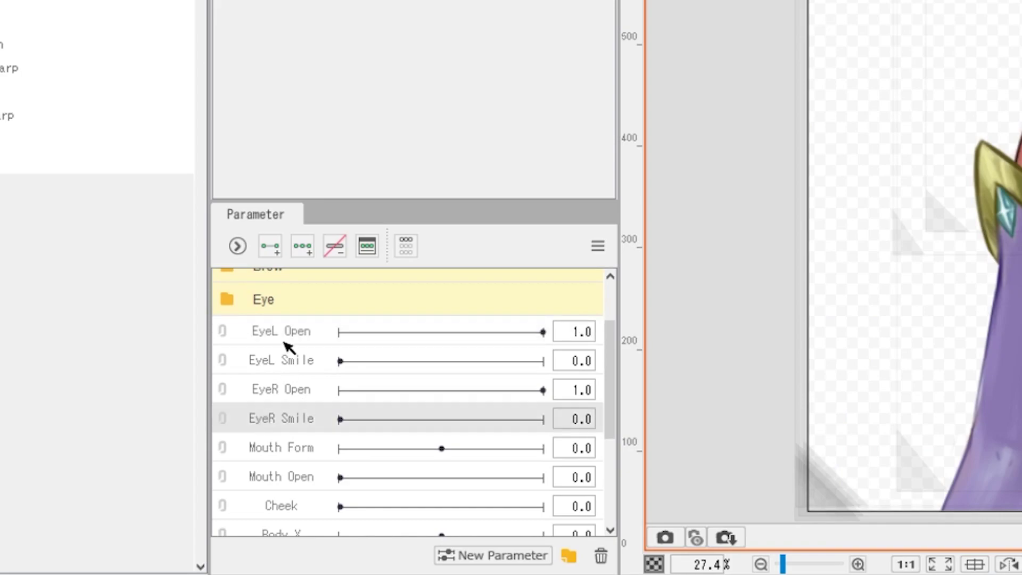
{"action": "left_click", "coordinate": [289, 341]}
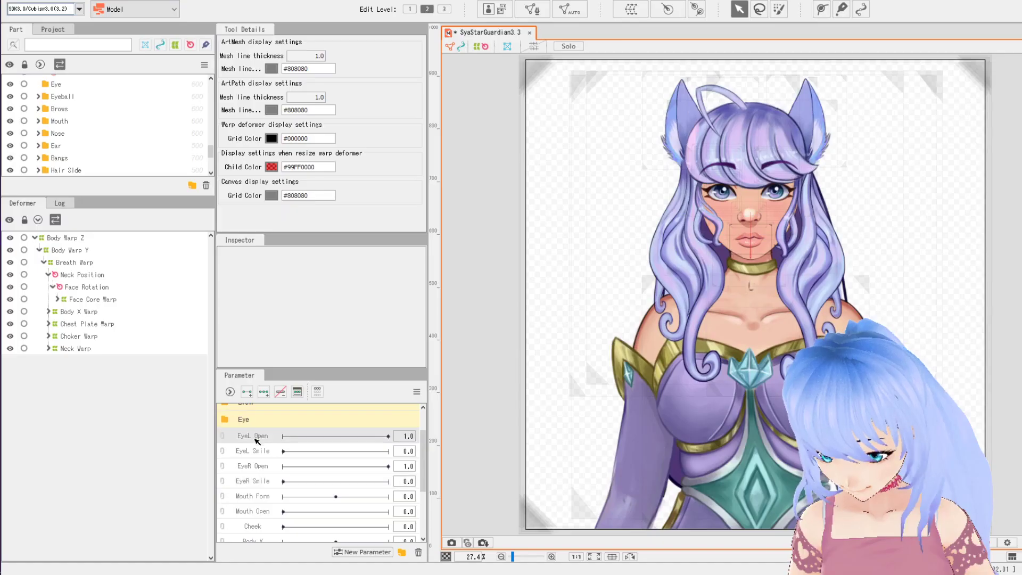
{"action": "left_click", "coordinate": [254, 482], "text": "shift"}
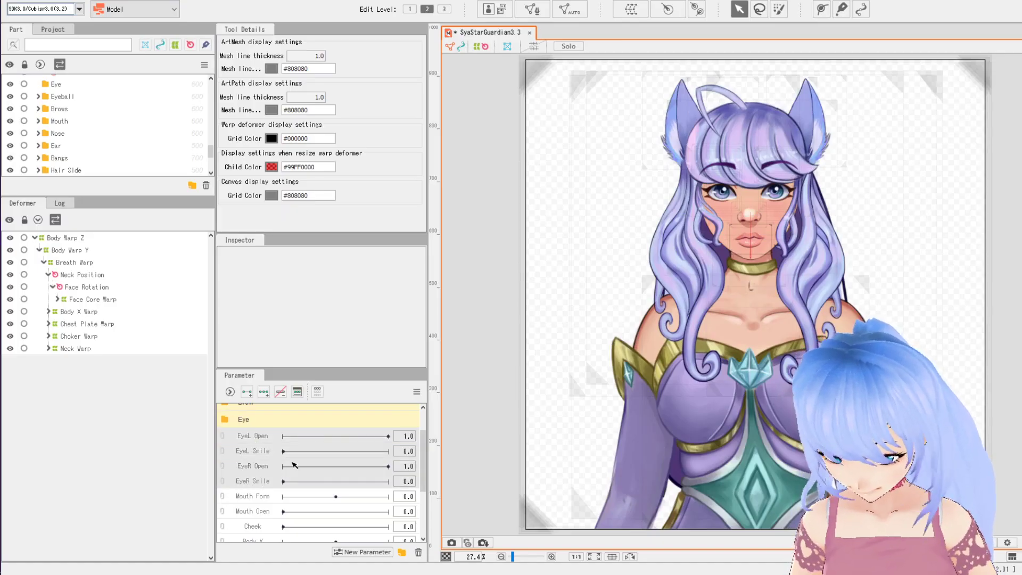
{"action": "left_click_drag", "start_coordinate": [270, 449], "coordinate": [229, 420]}
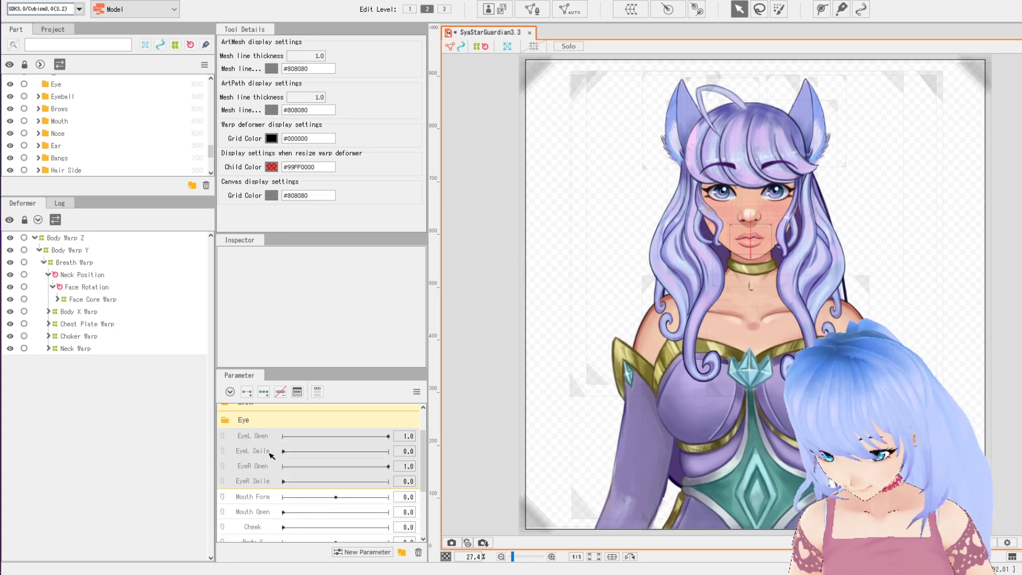
- Select the Left Eye Liner Top mesh inside Eye L Warp under Face Core Warp
{"action": "left_click", "coordinate": [57, 299]}
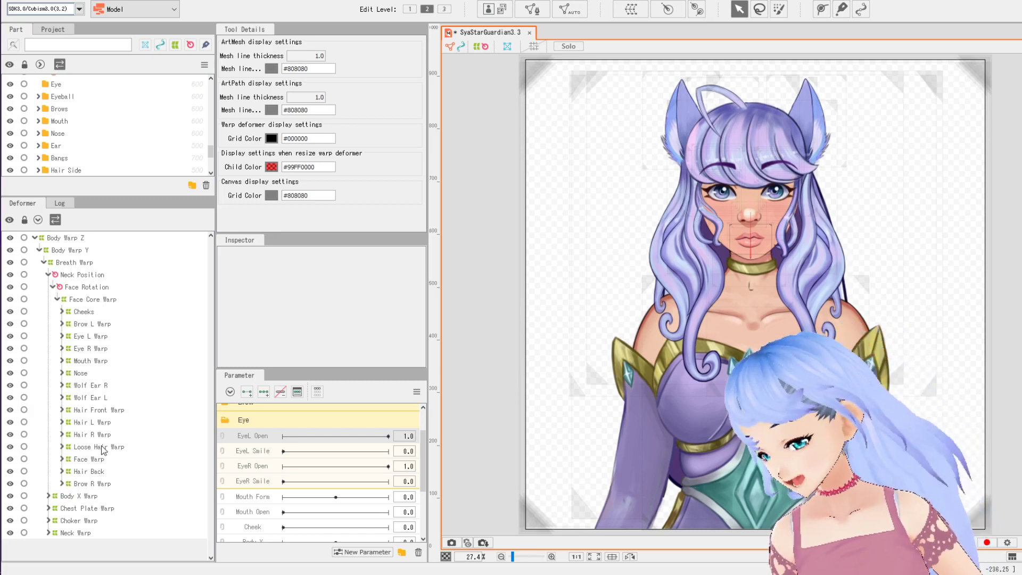
{"action": "left_click", "coordinate": [83, 349]}
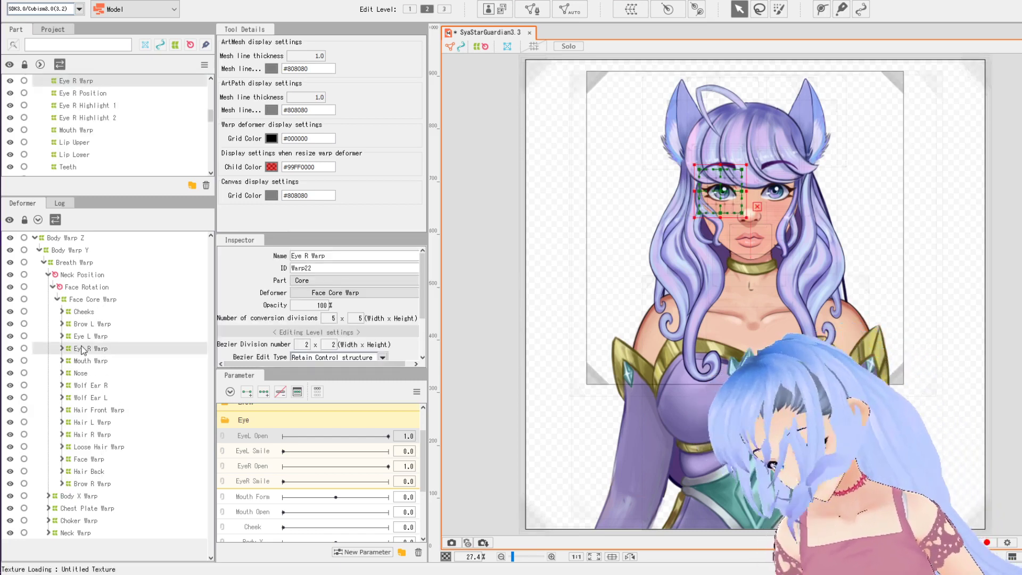
{"action": "left_click", "coordinate": [85, 336]}
{"action": "scroll", "coordinate": [811, 210], "scroll_direction": "up", "scroll_amount": 5}
{"action": "left_click_drag", "start_coordinate": [781, 198], "coordinate": [794, 367]}
{"action": "scroll", "coordinate": [781, 259], "scroll_direction": "up", "scroll_amount": 2}
{"action": "scroll", "coordinate": [794, 367], "scroll_direction": "up", "scroll_amount": 2}
{"action": "left_click", "coordinate": [62, 336]}
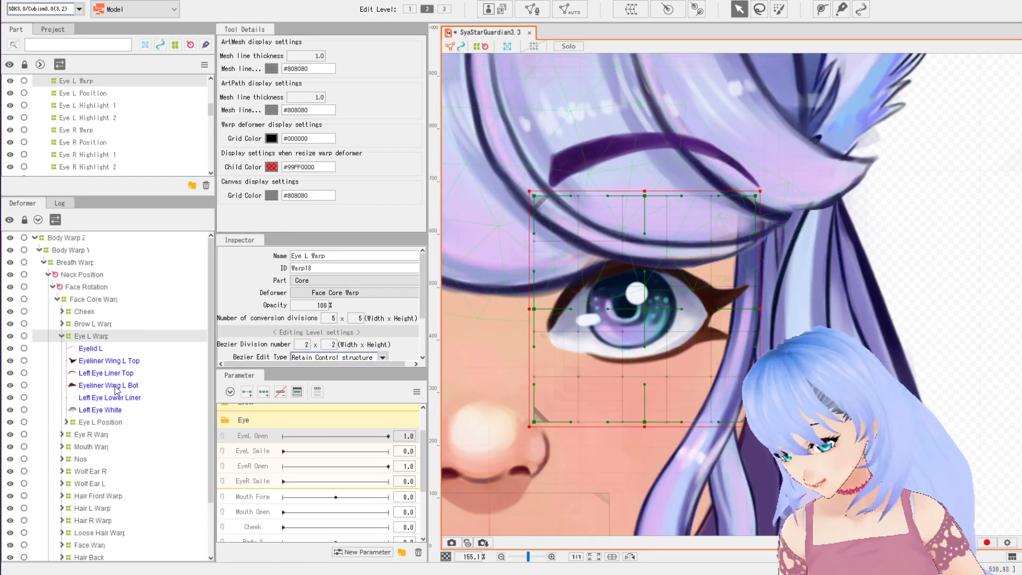
{"action": "left_click", "coordinate": [113, 371]}
{"action": "scroll", "coordinate": [666, 256], "scroll_direction": "down", "scroll_amount": 5}
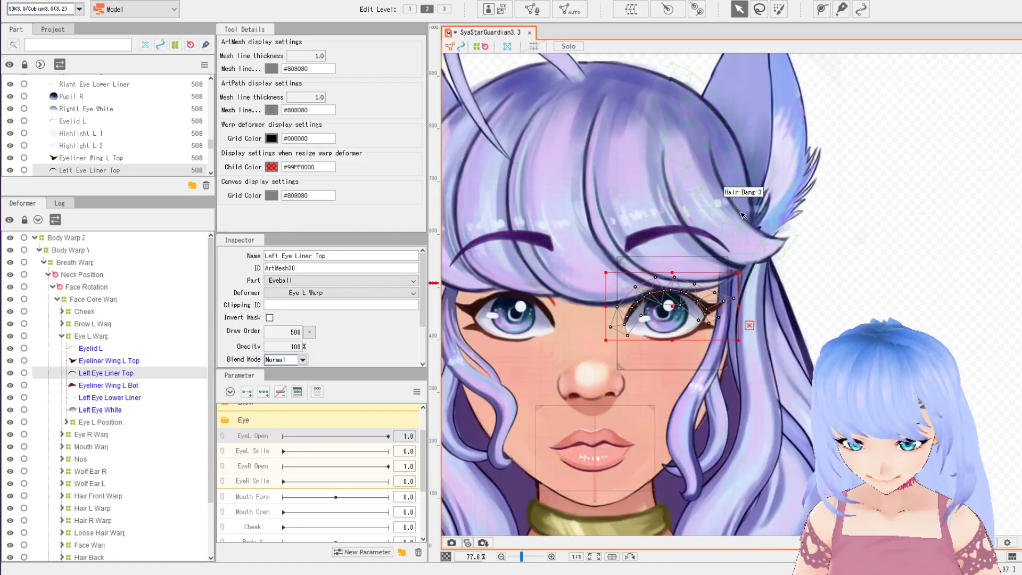
{"action": "scroll", "coordinate": [727, 214], "scroll_direction": "up", "scroll_amount": 5}
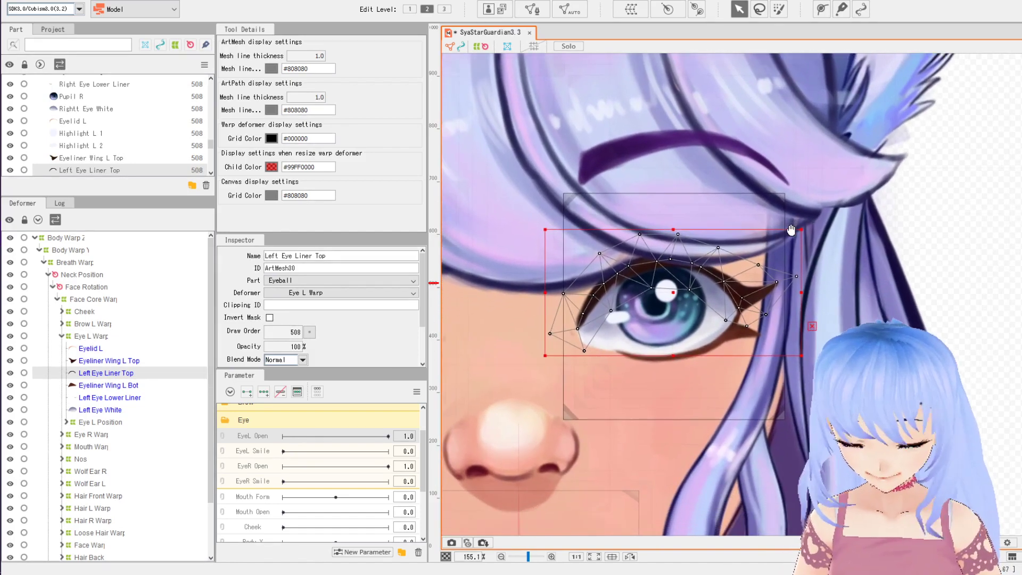
{"action": "scroll", "coordinate": [716, 268], "scroll_direction": "down", "scroll_amount": 5}
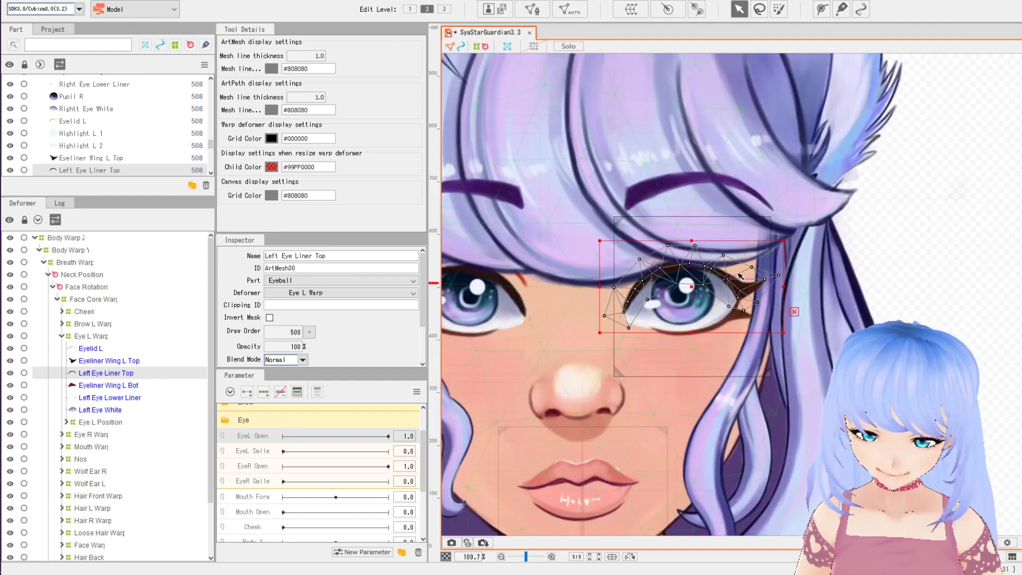
{"action": "scroll", "coordinate": [722, 274], "scroll_direction": "up", "scroll_amount": 5}
{"action": "left_click_drag", "start_coordinate": [727, 279], "coordinate": [731, 292]}
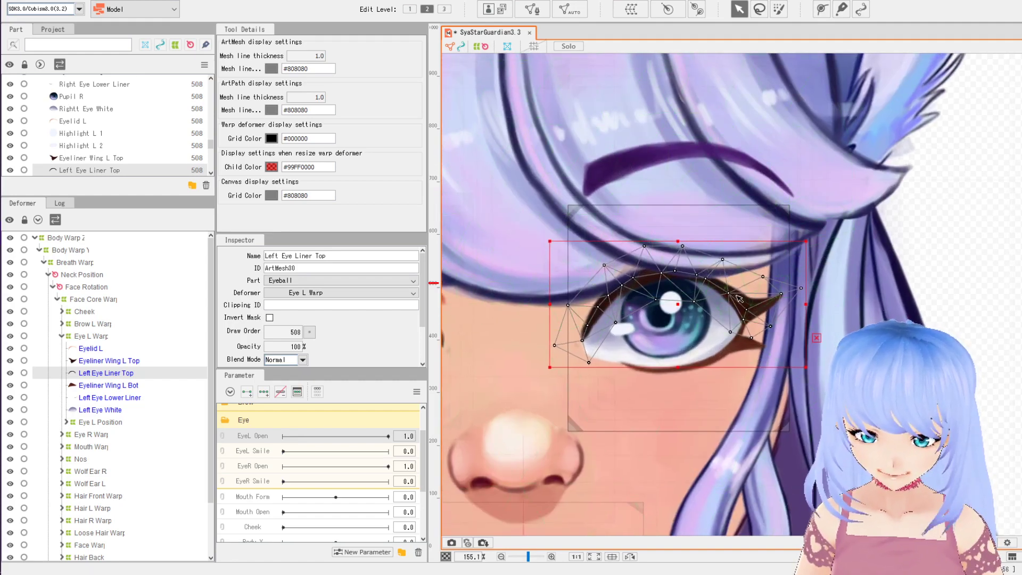
- Draw a six-point deform path along the upper eyeliner of Left Eye Liner Top, from the inner to the outer eye corner
{"action": "scroll", "coordinate": [730, 279], "scroll_direction": "up", "scroll_amount": 3}
{"action": "left_click_drag", "start_coordinate": [706, 302], "coordinate": [744, 282]}
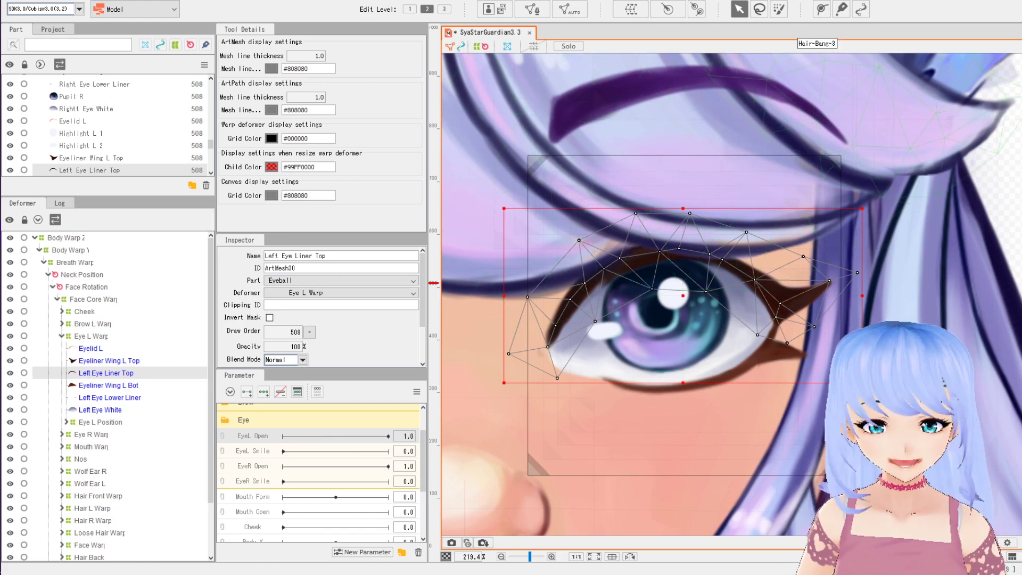
{"action": "left_click", "coordinate": [824, 10]}
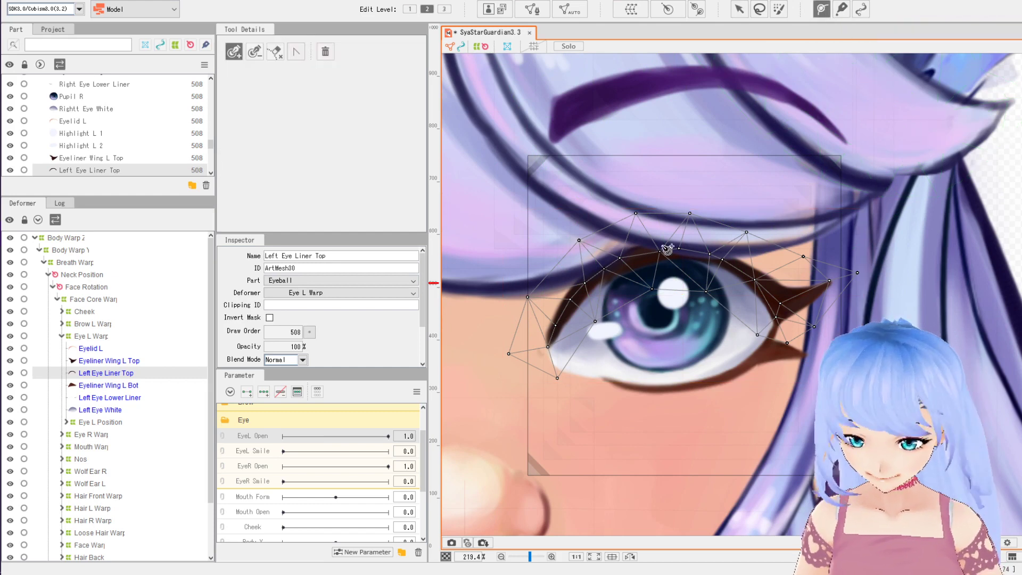
{"action": "left_click", "coordinate": [550, 344]}
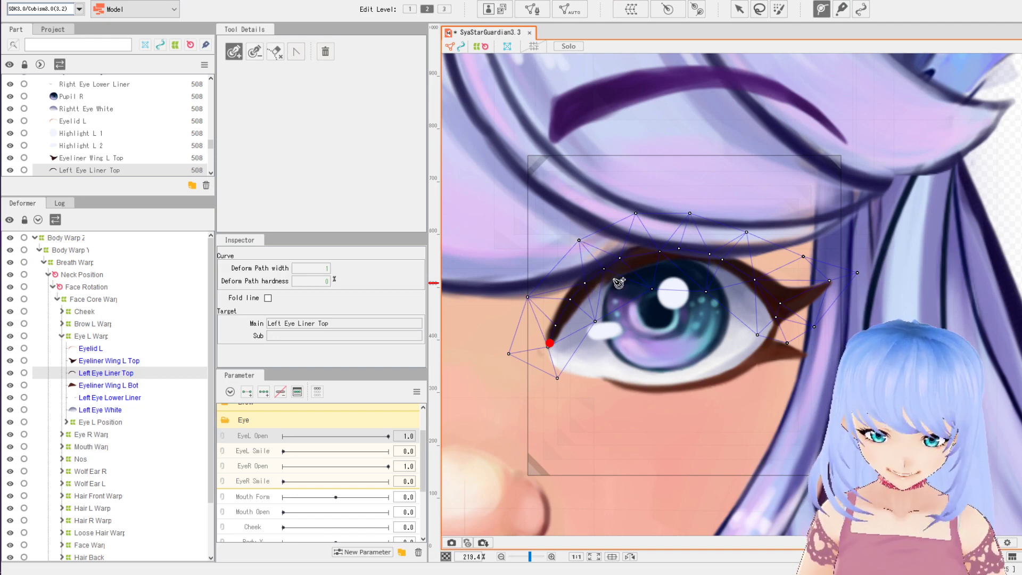
{"action": "left_click", "coordinate": [581, 288]}
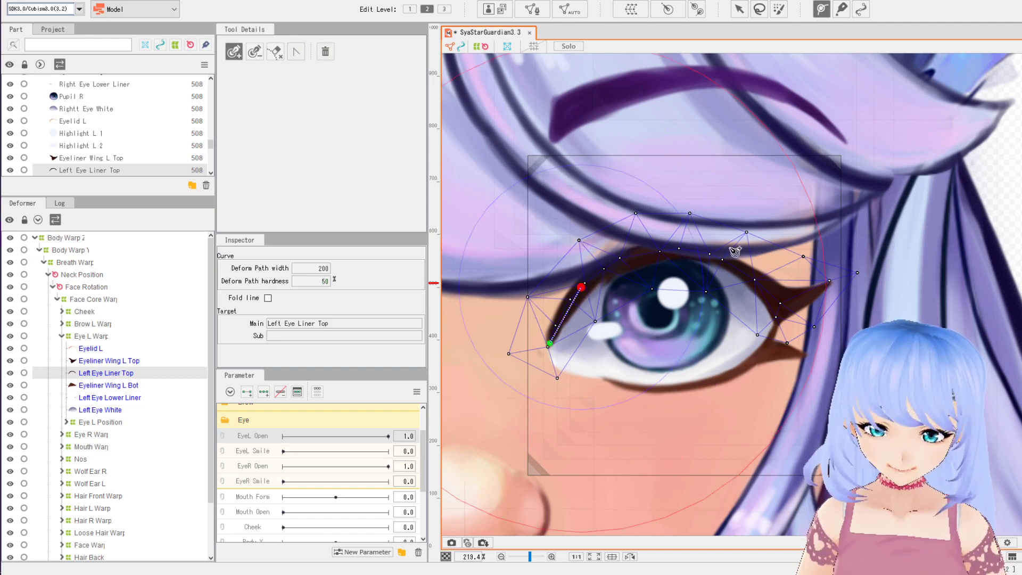
{"action": "left_click", "coordinate": [630, 261]}
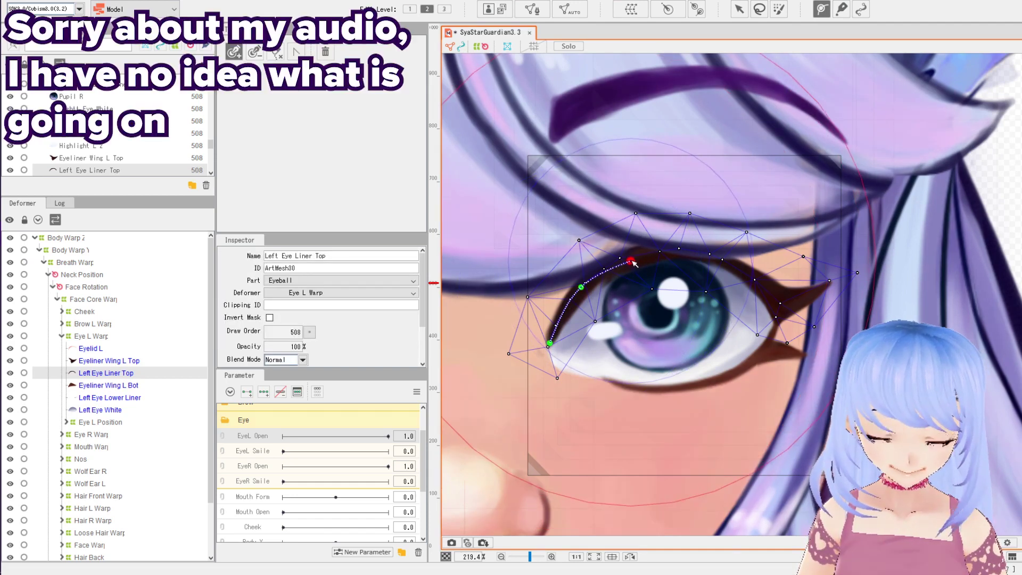
{"action": "left_click_drag", "start_coordinate": [631, 261], "coordinate": [628, 259]}
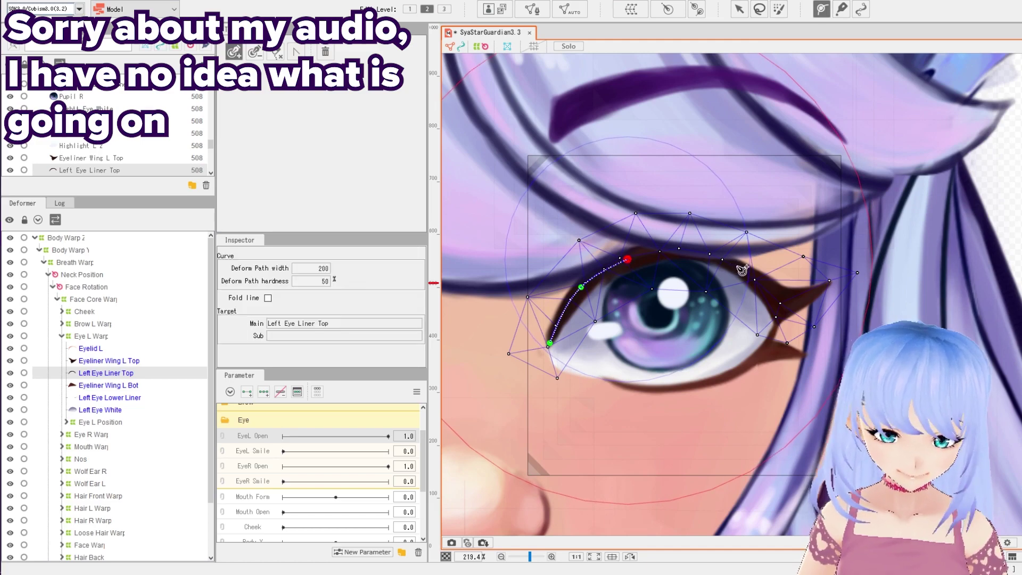
{"action": "left_click", "coordinate": [682, 249]}
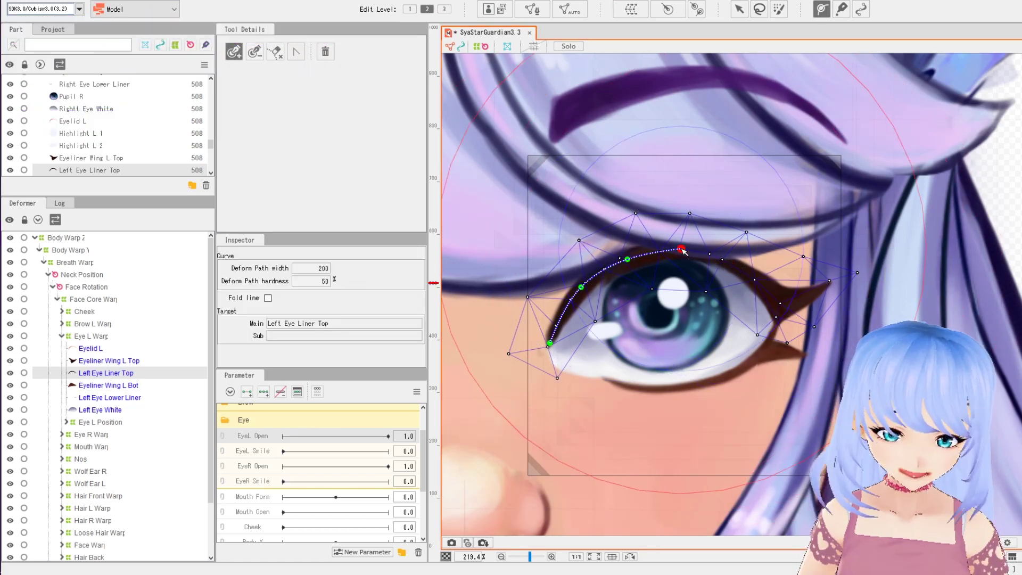
{"action": "left_click", "coordinate": [739, 268]}
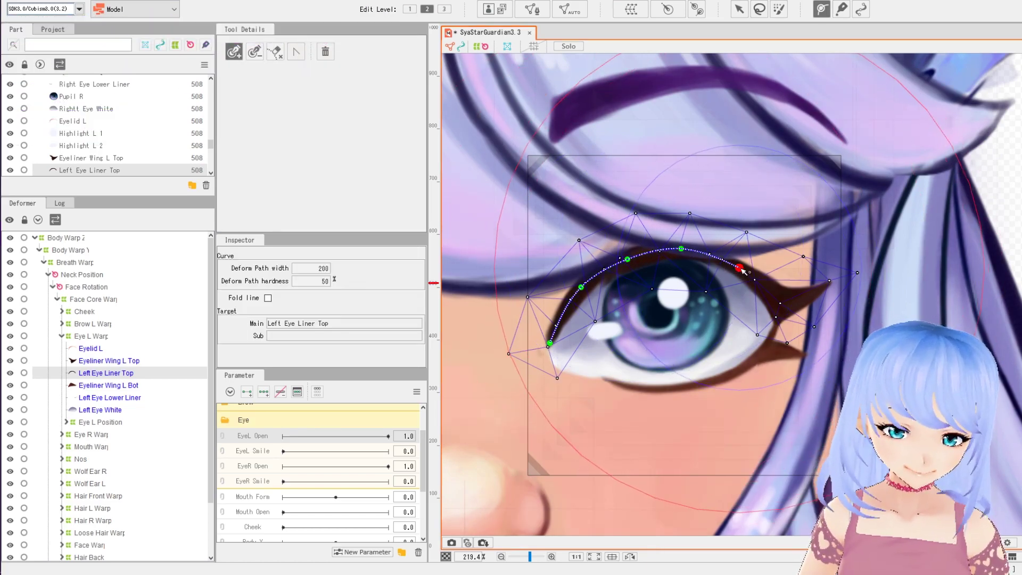
{"action": "left_click", "coordinate": [780, 307]}
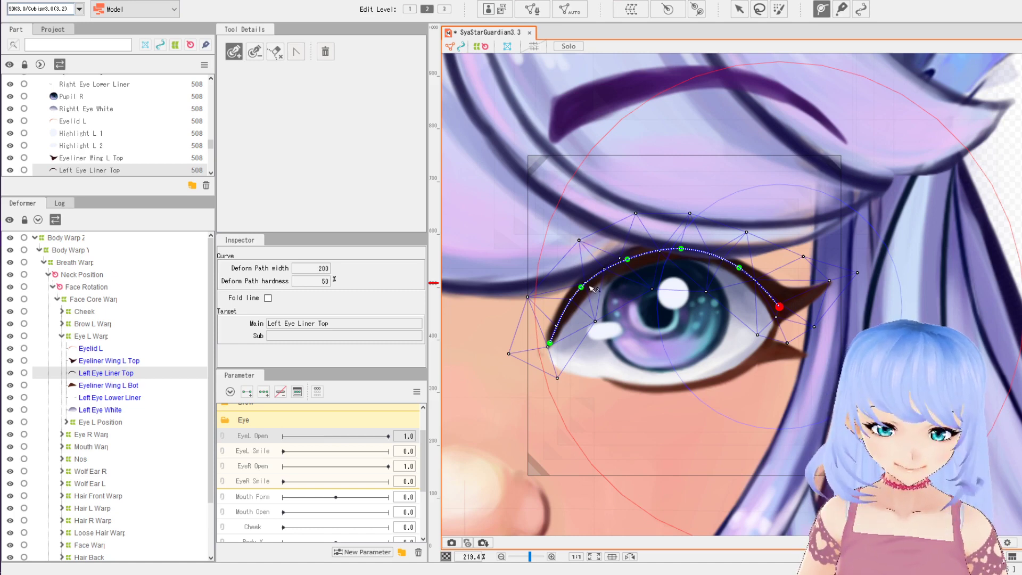
- Try out the deform path on Left Eye Liner Top by pulling its upper points
{"action": "left_click", "coordinate": [739, 11]}
{"action": "left_click_drag", "start_coordinate": [627, 260], "coordinate": [643, 227]}
{"action": "left_click_drag", "start_coordinate": [686, 254], "coordinate": [634, 170]}
{"action": "left_click", "coordinate": [779, 307]}
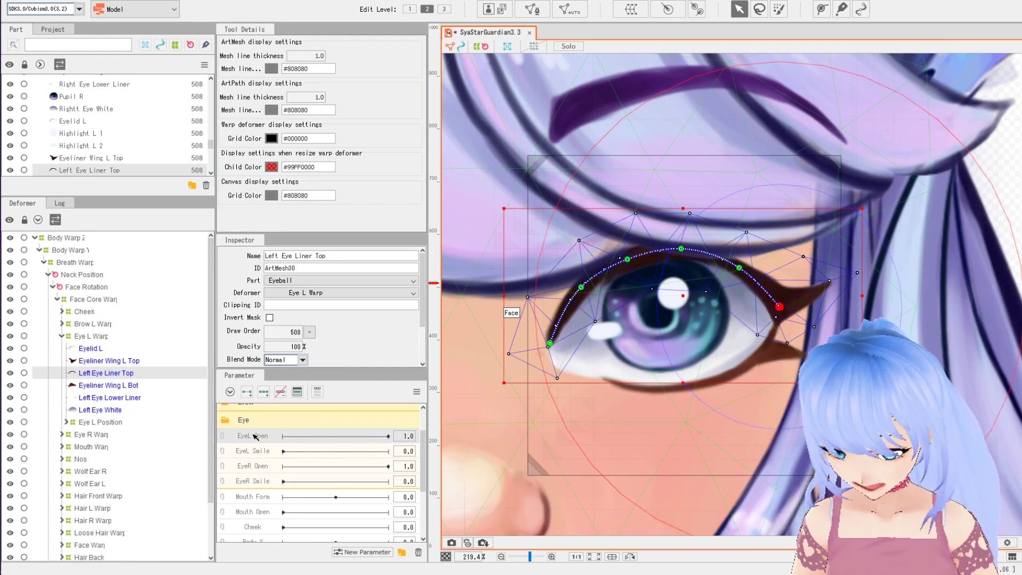
{"action": "right_click", "coordinate": [237, 440]}
{"action": "left_click", "coordinate": [262, 443]}
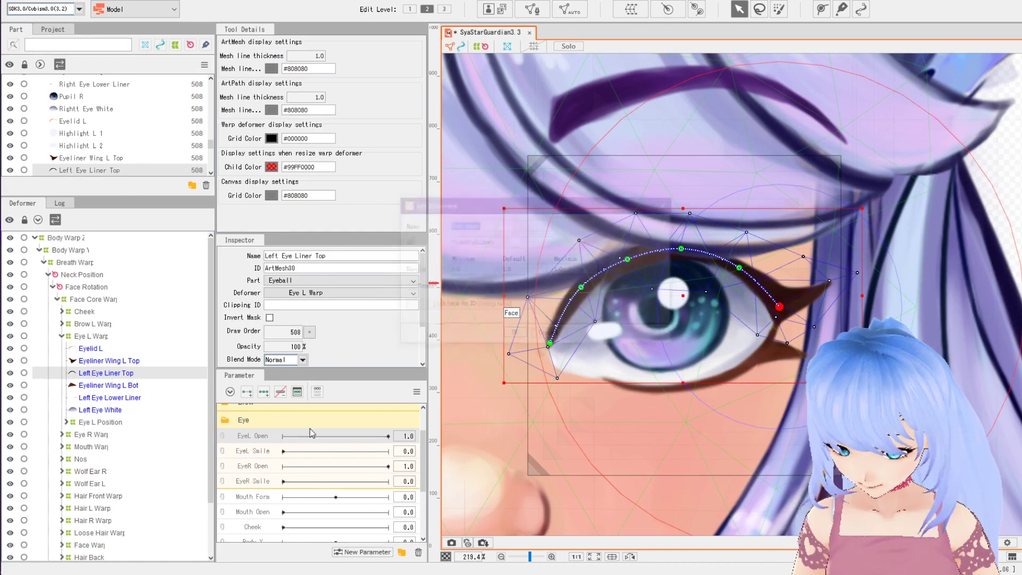
{"action": "left_click", "coordinate": [554, 336]}
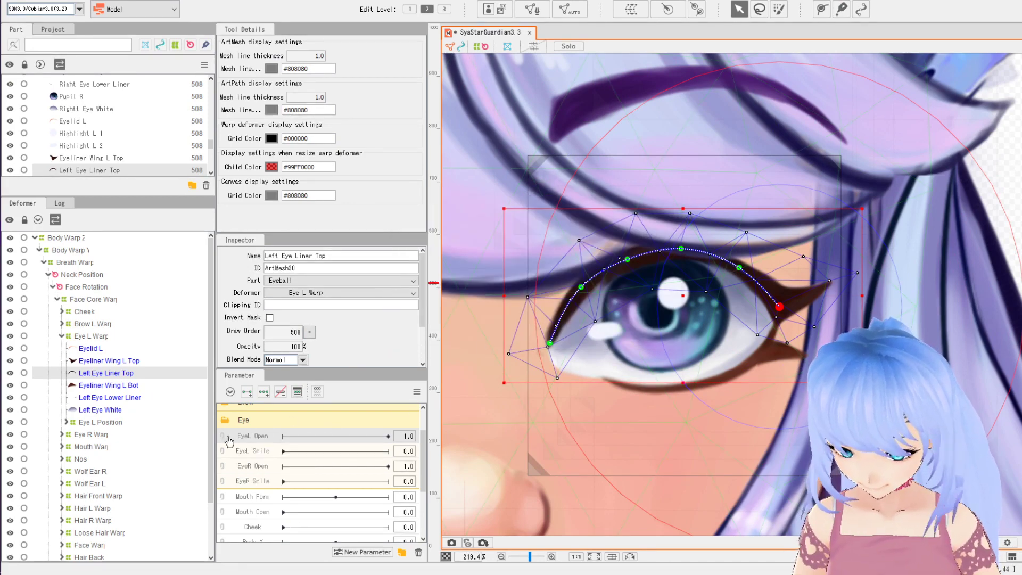
- Add keys at 0.0 and 1.0 on the EyeL Open parameter for Left Eye Liner Top
{"action": "double_click", "coordinate": [266, 437]}
{"action": "left_click", "coordinate": [684, 226]}
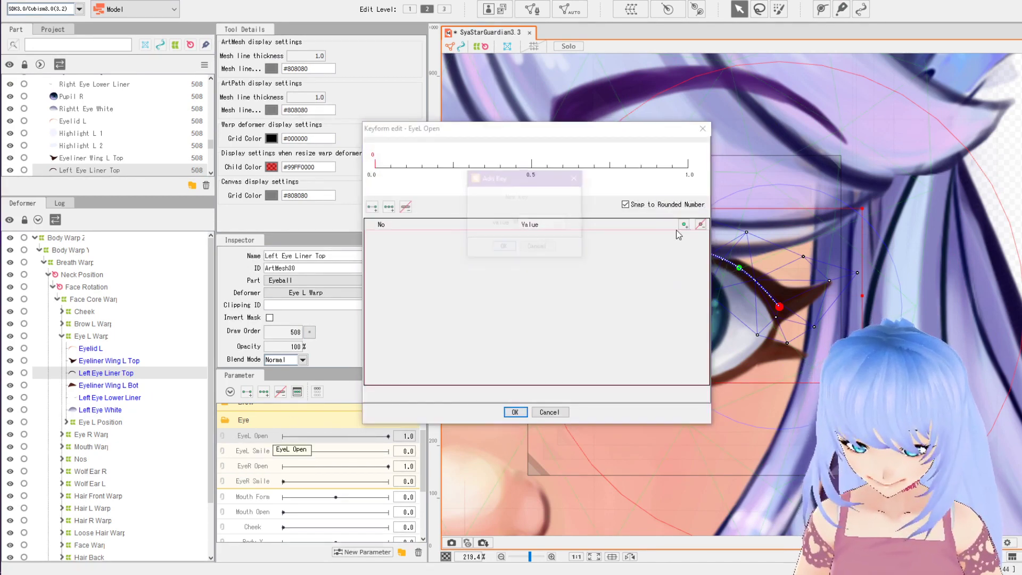
{"action": "left_click", "coordinate": [504, 248]}
{"action": "left_click", "coordinate": [684, 224]}
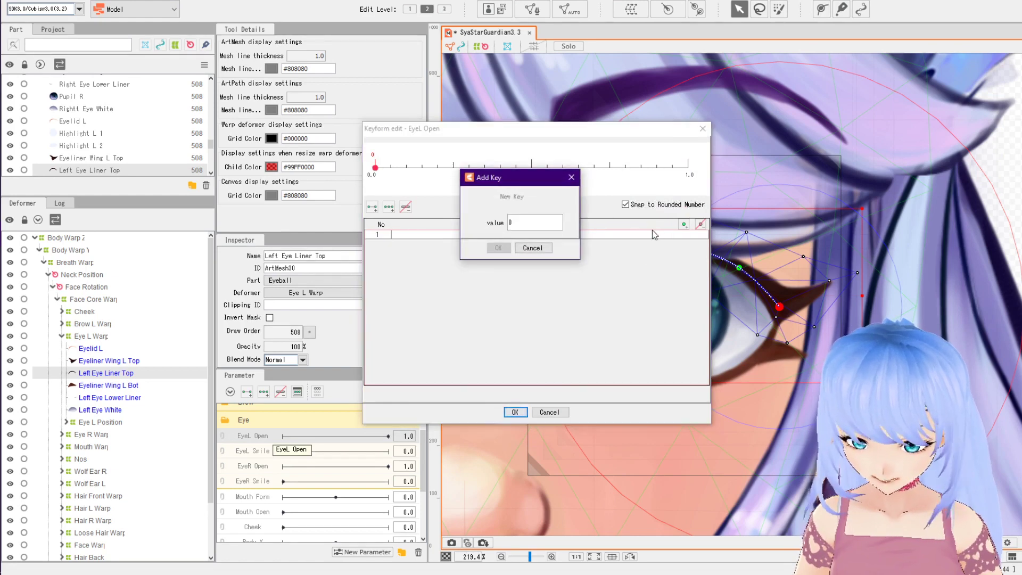
{"action": "type", "text": "1."}
{"action": "left_click", "coordinate": [498, 248]}
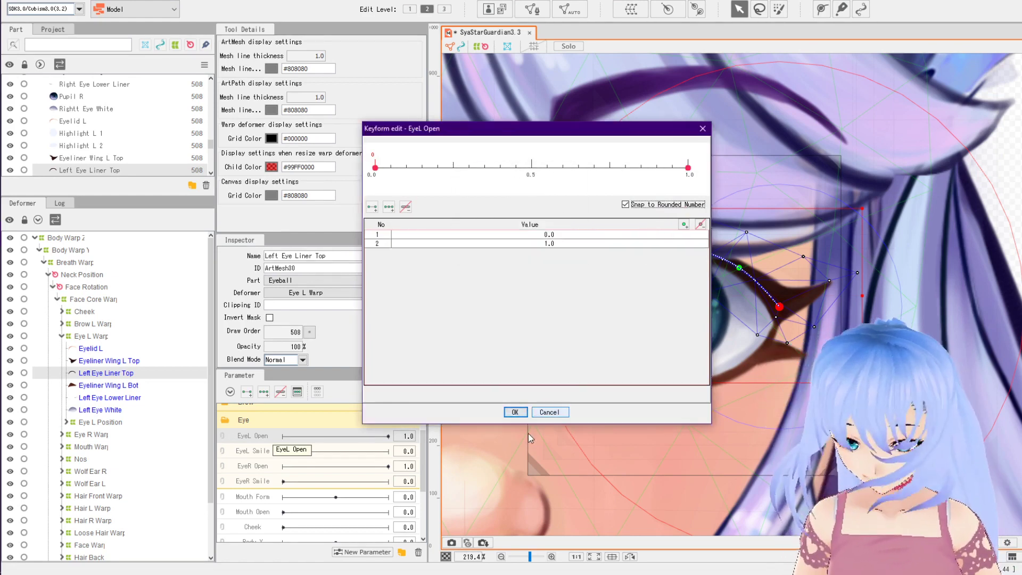
{"action": "left_click", "coordinate": [515, 412]}
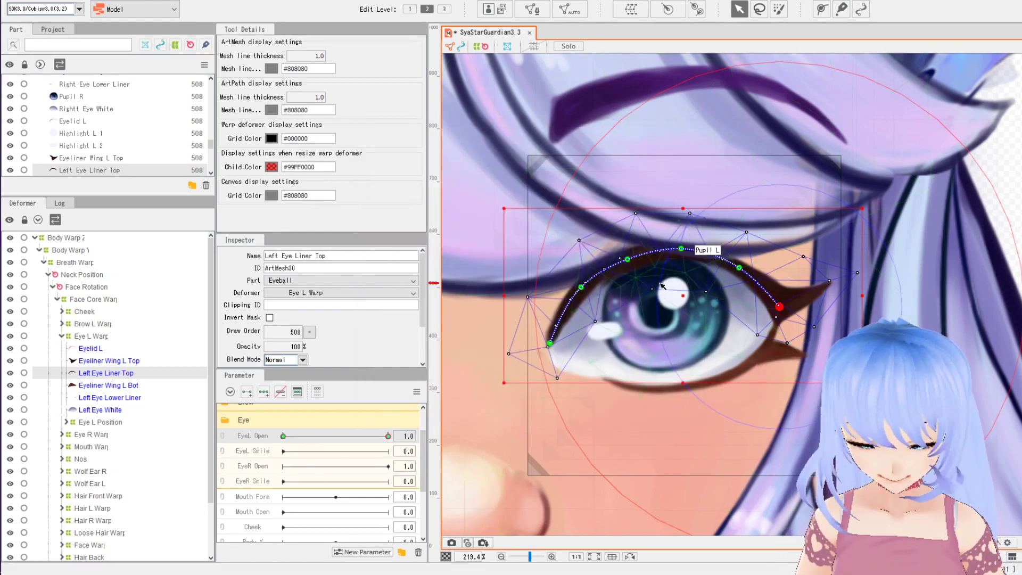
- At EyeL Open 0.0, pull the deform path points of Left Eye Liner Top down onto the lower lash line
{"action": "left_click", "coordinate": [283, 436]}
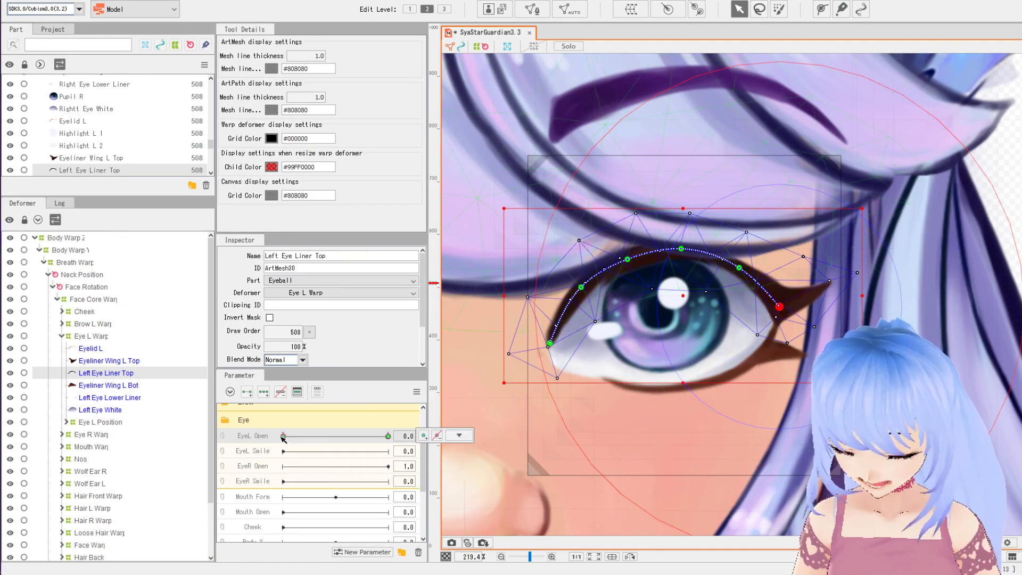
{"action": "left_click_drag", "start_coordinate": [582, 287], "coordinate": [605, 365]}
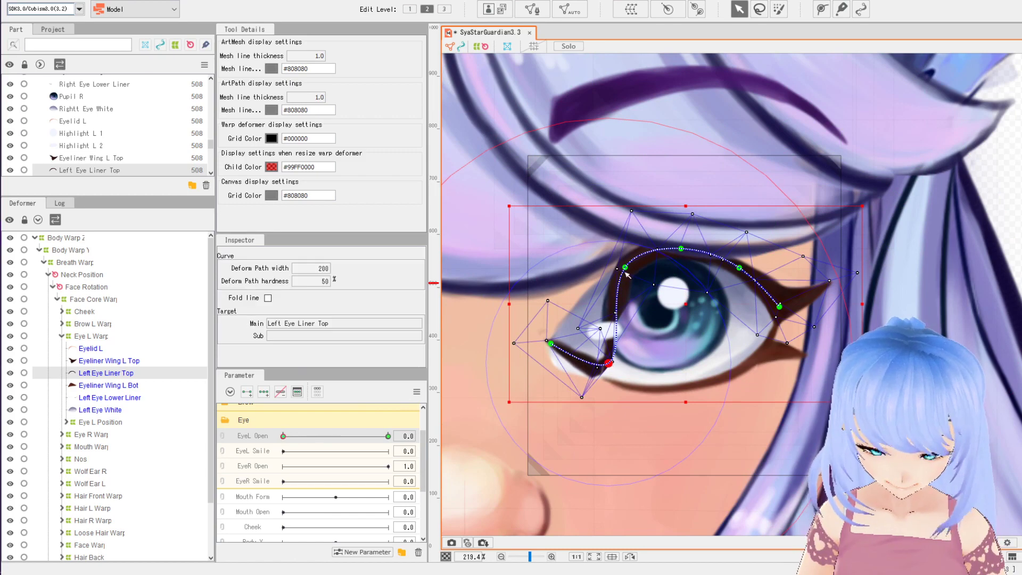
{"action": "left_click_drag", "start_coordinate": [625, 266], "coordinate": [650, 372]}
{"action": "left_click_drag", "start_coordinate": [681, 249], "coordinate": [704, 366]}
{"action": "left_click_drag", "start_coordinate": [738, 280], "coordinate": [706, 374]}
{"action": "left_click_drag", "start_coordinate": [779, 306], "coordinate": [776, 316]}
{"action": "left_click_drag", "start_coordinate": [746, 350], "coordinate": [754, 353]}
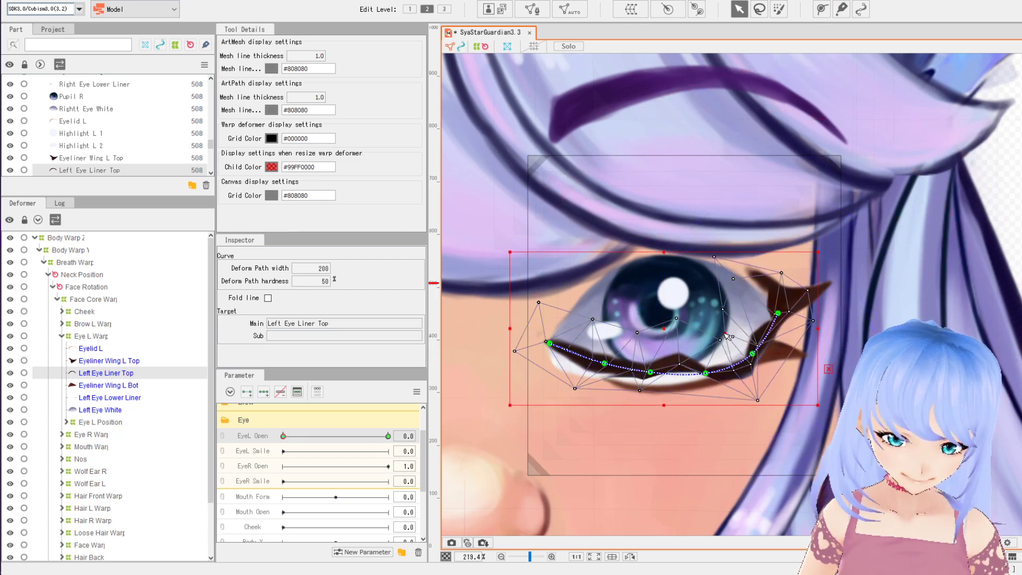
- Lower the middle deform path points of Left Eye Liner Top to round the closed curve below the pupil
{"action": "left_click", "coordinate": [710, 380]}
{"action": "left_click_drag", "start_coordinate": [650, 372], "coordinate": [706, 376]}
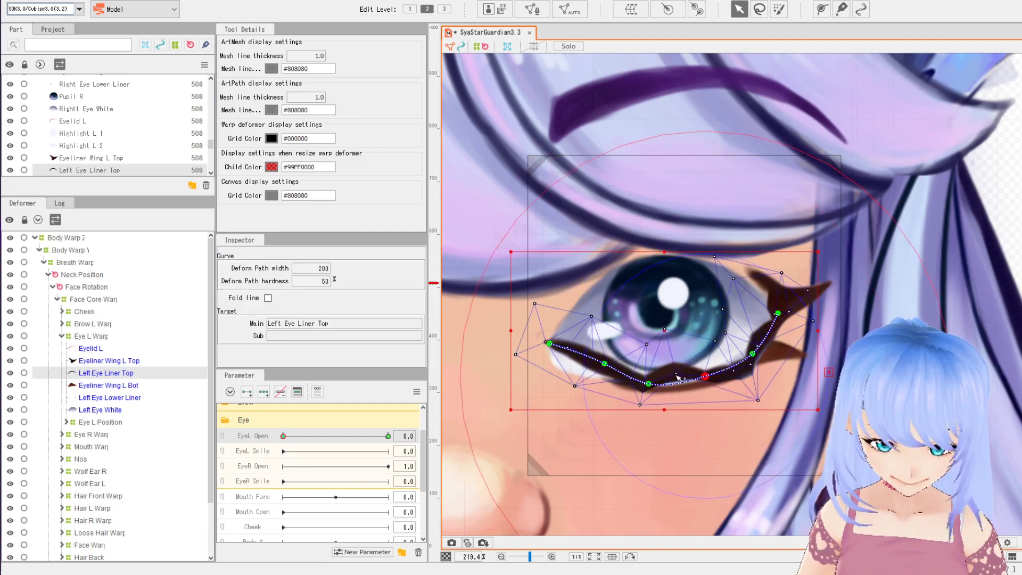
{"action": "left_click", "coordinate": [682, 385]}
{"action": "left_click", "coordinate": [711, 336]}
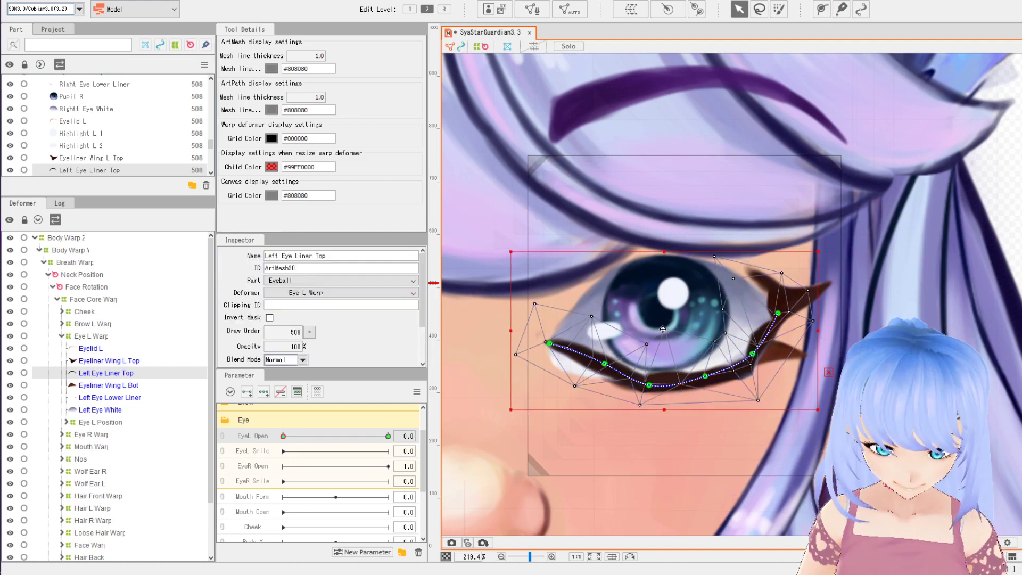
{"action": "scroll", "coordinate": [663, 329], "scroll_direction": "up", "scroll_amount": 4}
{"action": "scroll", "coordinate": [668, 328], "scroll_direction": "up", "scroll_amount": 1}
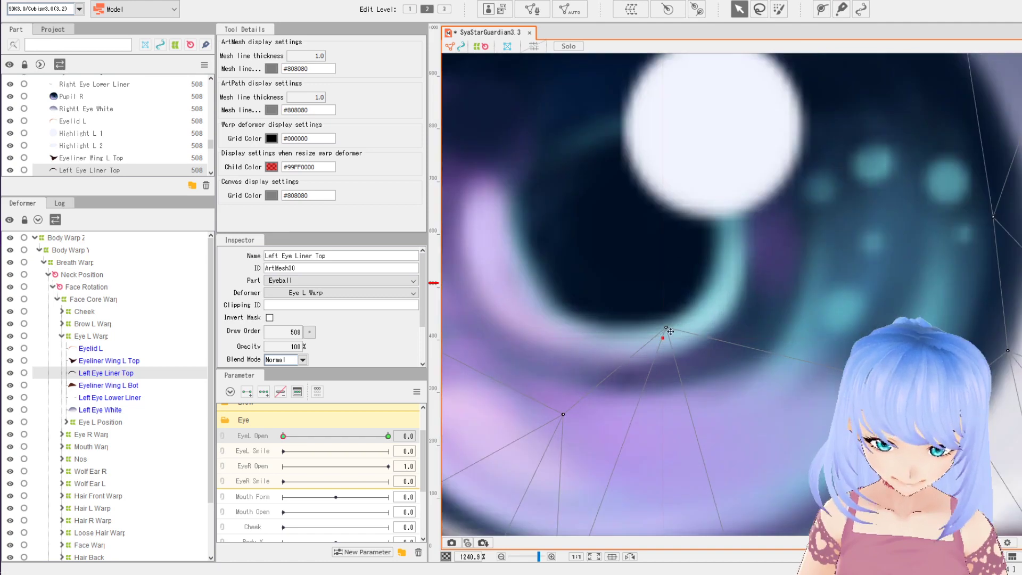
{"action": "scroll", "coordinate": [690, 372], "scroll_direction": "down", "scroll_amount": 4}
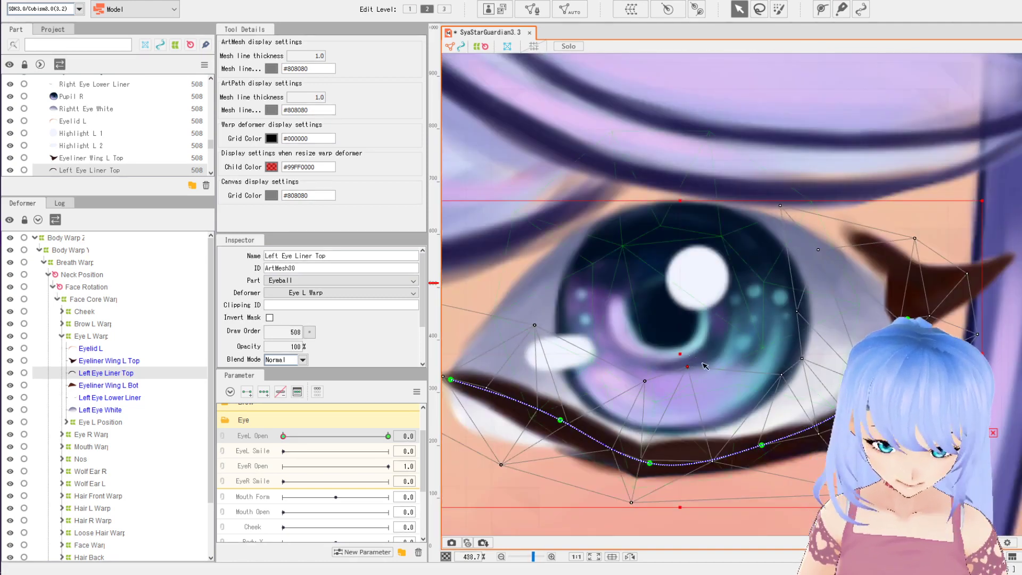
{"action": "key", "text": "ctrl+z"}
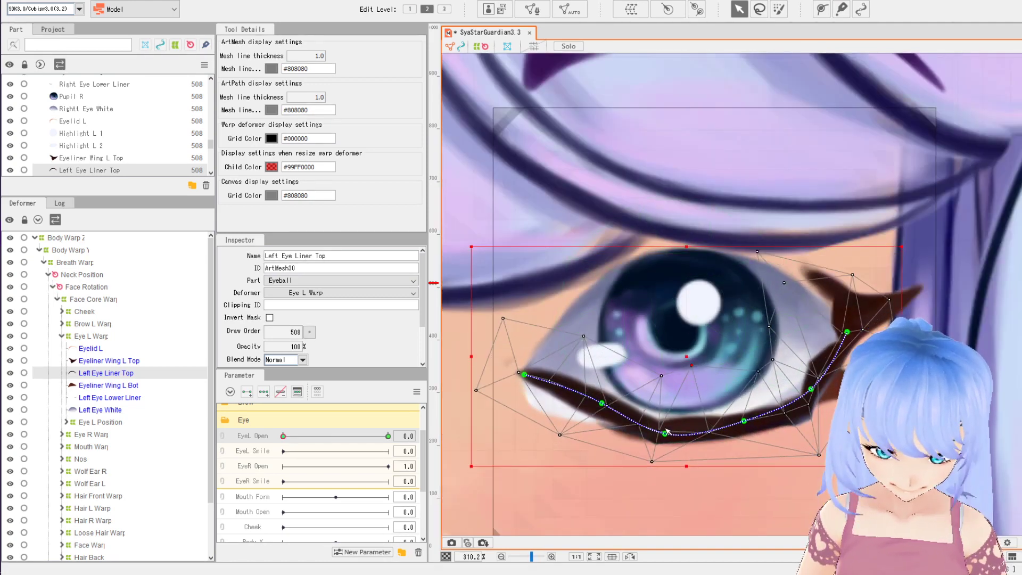
- Even out the closed eyeliner curve by nudging its path points from the inner half to the raised outer end
{"action": "left_click_drag", "start_coordinate": [665, 435], "coordinate": [661, 428]}
{"action": "left_click_drag", "start_coordinate": [602, 403], "coordinate": [589, 404]}
{"action": "left_click_drag", "start_coordinate": [660, 428], "coordinate": [646, 429]}
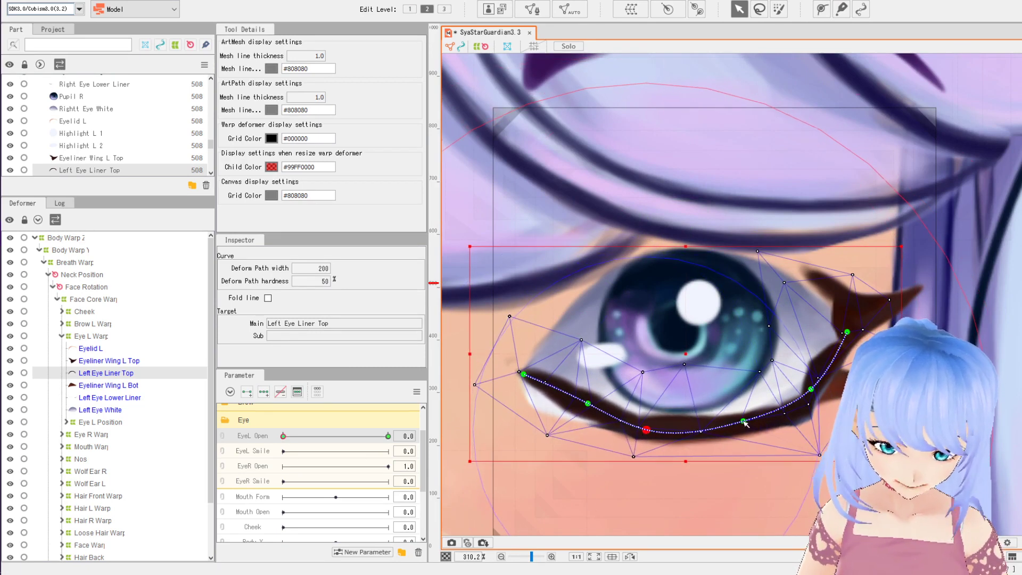
{"action": "left_click_drag", "start_coordinate": [743, 421], "coordinate": [740, 423]}
{"action": "left_click_drag", "start_coordinate": [808, 404], "coordinate": [828, 381]}
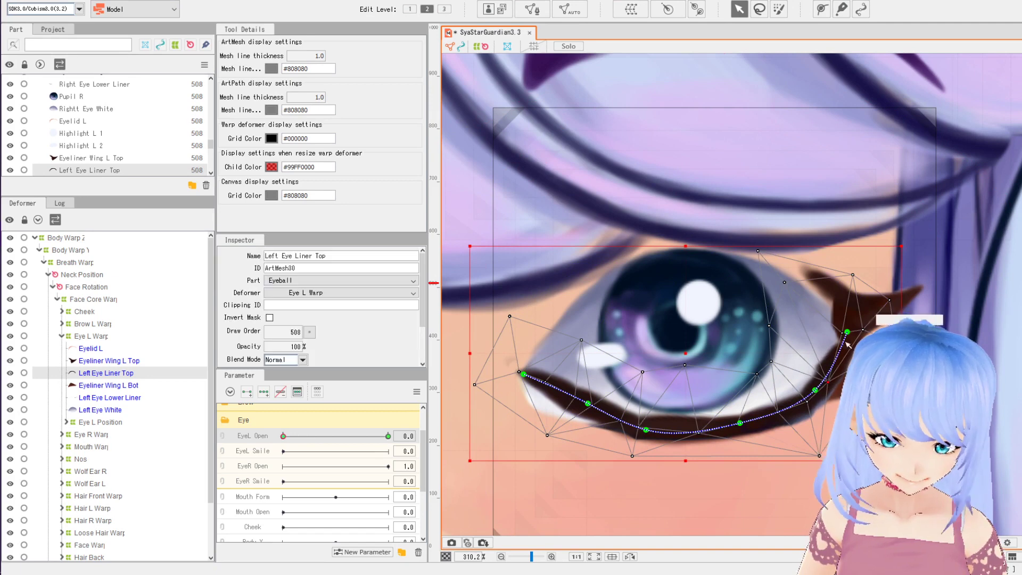
{"action": "left_click_drag", "start_coordinate": [847, 332], "coordinate": [847, 324]}
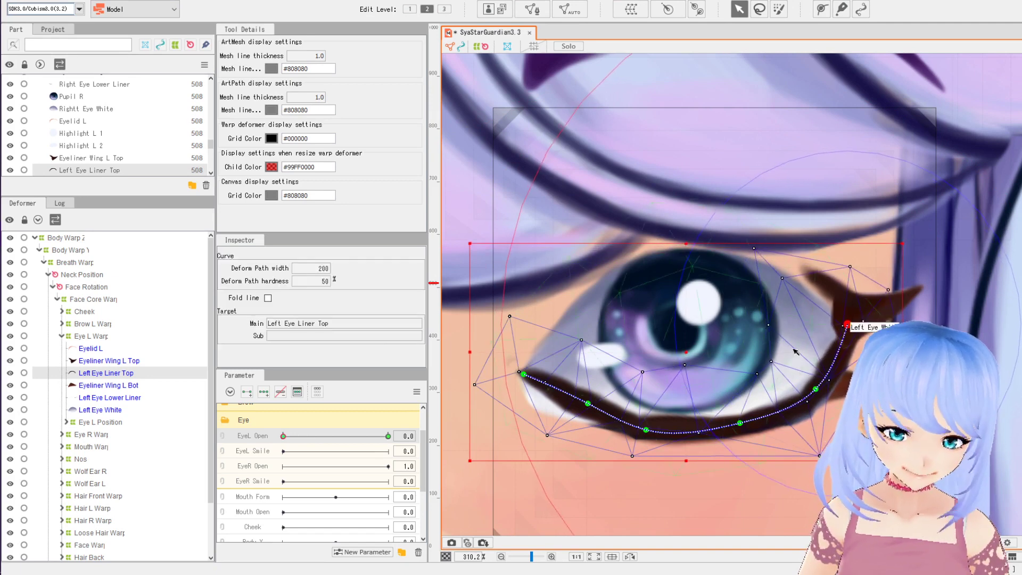
- Shift the eyeliner mesh vertices over the iris's outer side and raise the outer path points slightly
{"action": "left_click_drag", "start_coordinate": [768, 324], "coordinate": [735, 373]}
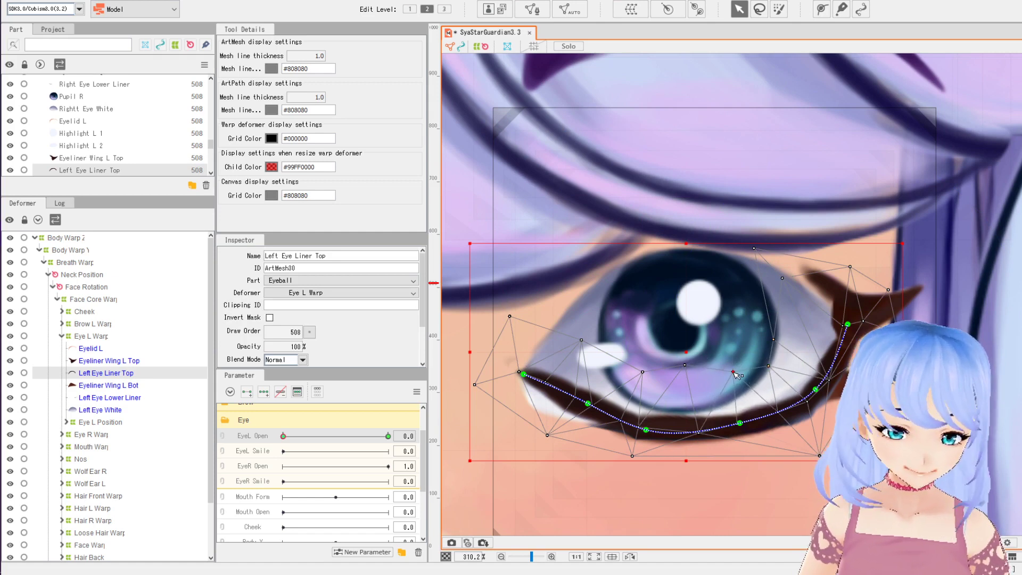
{"action": "left_click", "coordinate": [831, 378]}
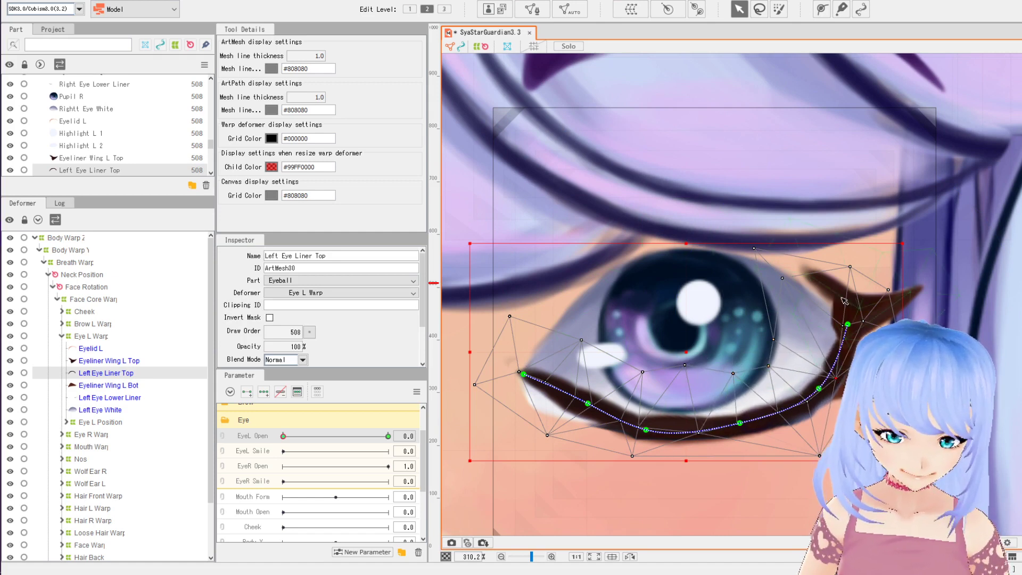
{"action": "left_click_drag", "start_coordinate": [848, 325], "coordinate": [851, 319]}
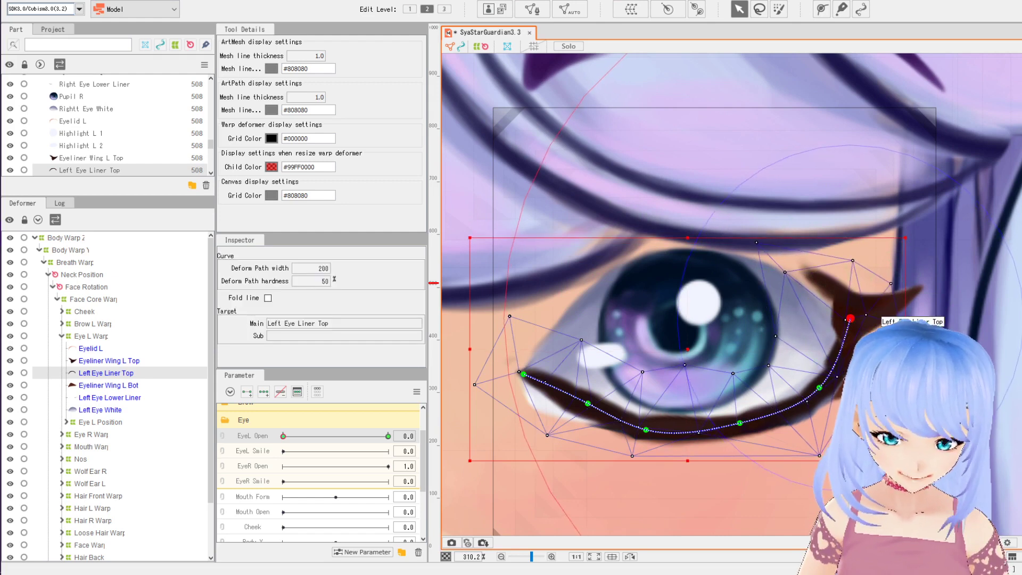
{"action": "mouse_move", "coordinate": [775, 336]}
{"action": "left_mouse_down"}
{"action": "mouse_move", "coordinate": [759, 320]}
{"action": "mouse_move", "coordinate": [765, 340]}
{"action": "left_mouse_up"}
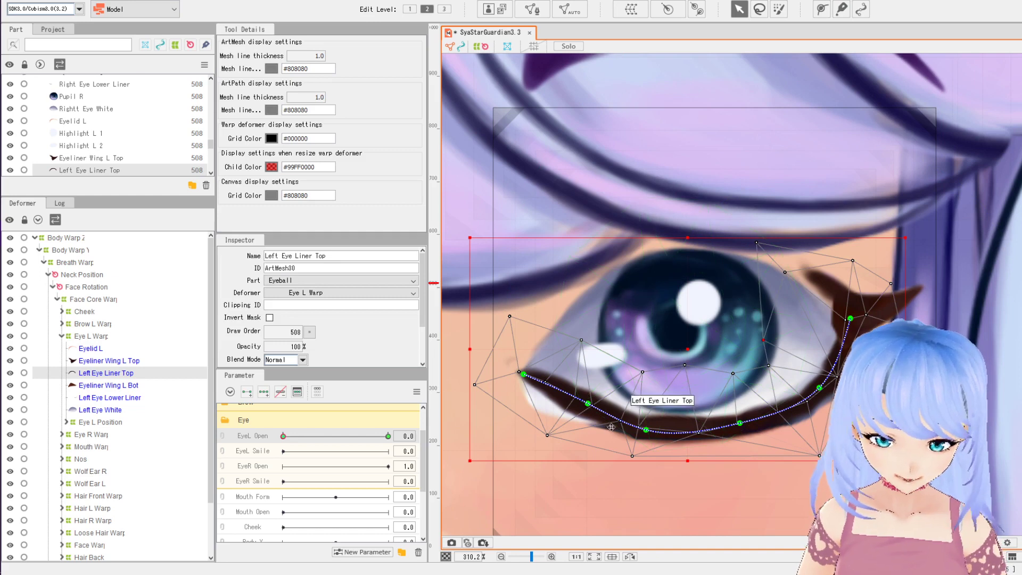
- Lower the two inner-corner path points of Left Eye Liner Top and shift its outer end point slightly outward
{"action": "left_click_drag", "start_coordinate": [588, 403], "coordinate": [586, 407]}
{"action": "left_click_drag", "start_coordinate": [524, 375], "coordinate": [524, 378]}
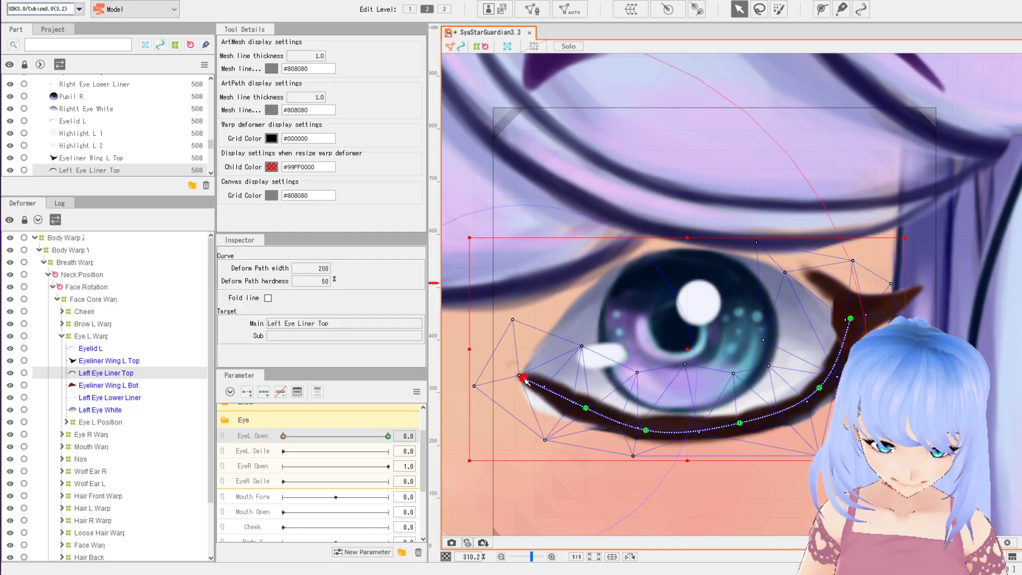
{"action": "left_click_drag", "start_coordinate": [850, 318], "coordinate": [856, 323]}
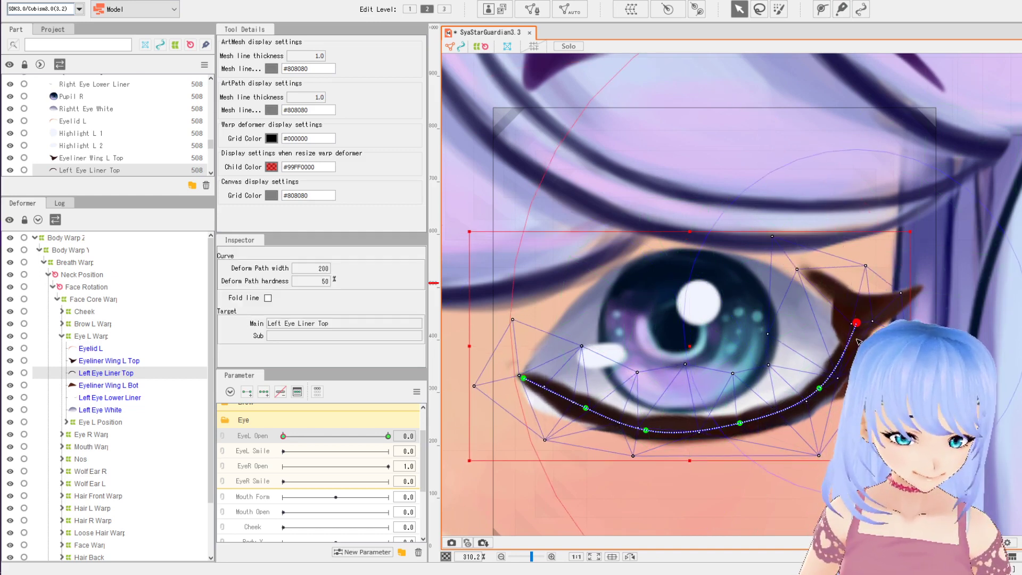
{"action": "scroll", "coordinate": [857, 341], "scroll_direction": "down", "scroll_amount": 3}
{"action": "scroll", "coordinate": [794, 362], "scroll_direction": "up", "scroll_amount": 3}
{"action": "left_click_drag", "start_coordinate": [748, 343], "coordinate": [749, 355]}
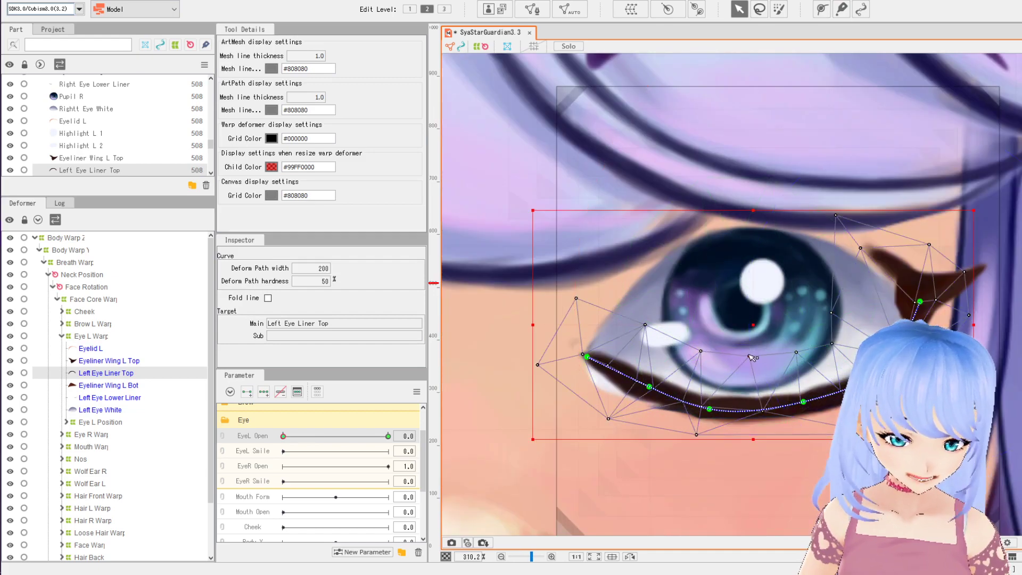
{"action": "scroll", "coordinate": [824, 366], "scroll_direction": "down", "scroll_amount": 2}
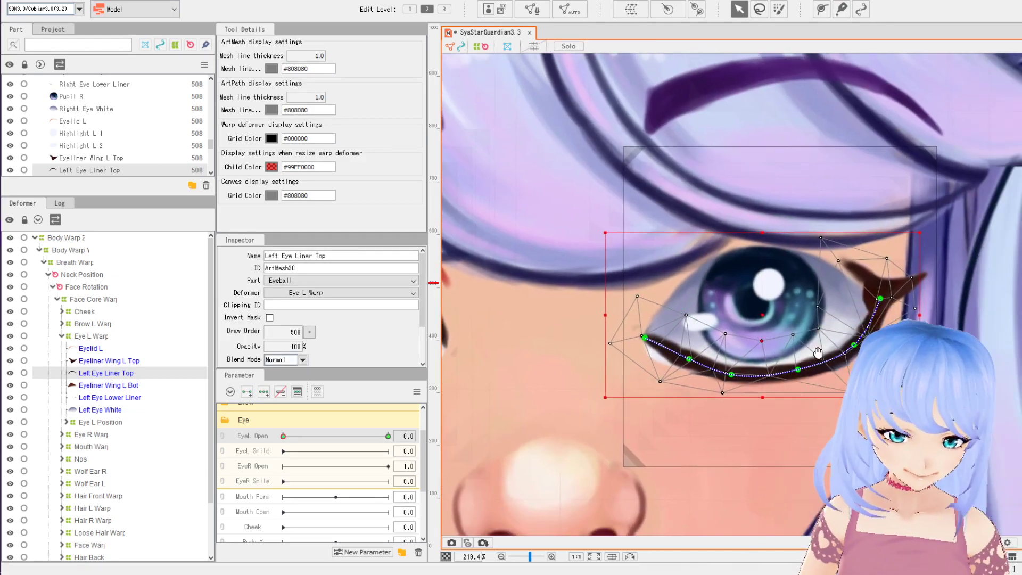
- Add keys at 0.0 and 1.0 on the EyeL Open parameter for Left Eye White
{"action": "left_click", "coordinate": [112, 410]}
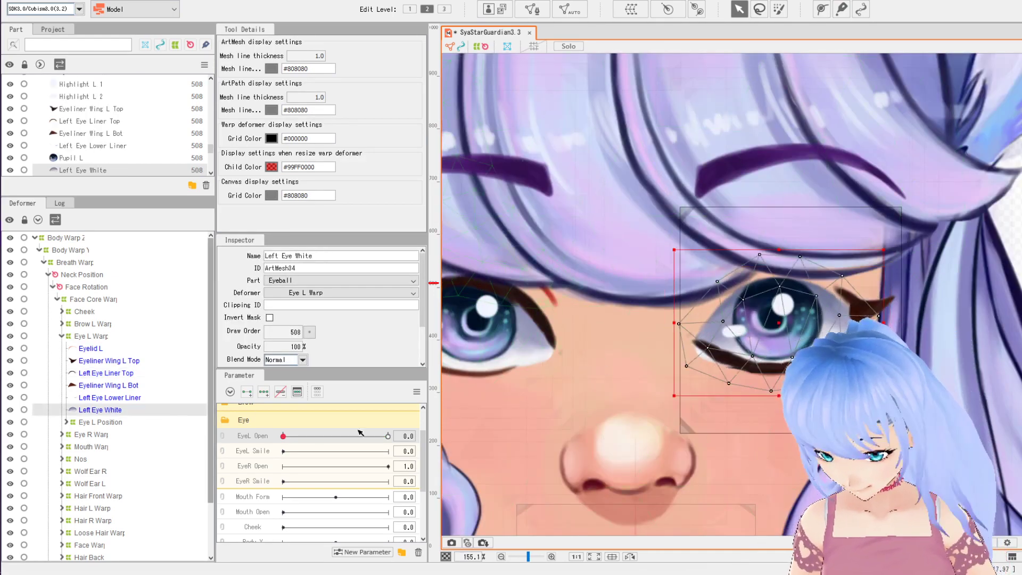
{"action": "left_click", "coordinate": [392, 436]}
{"action": "left_click", "coordinate": [425, 436]}
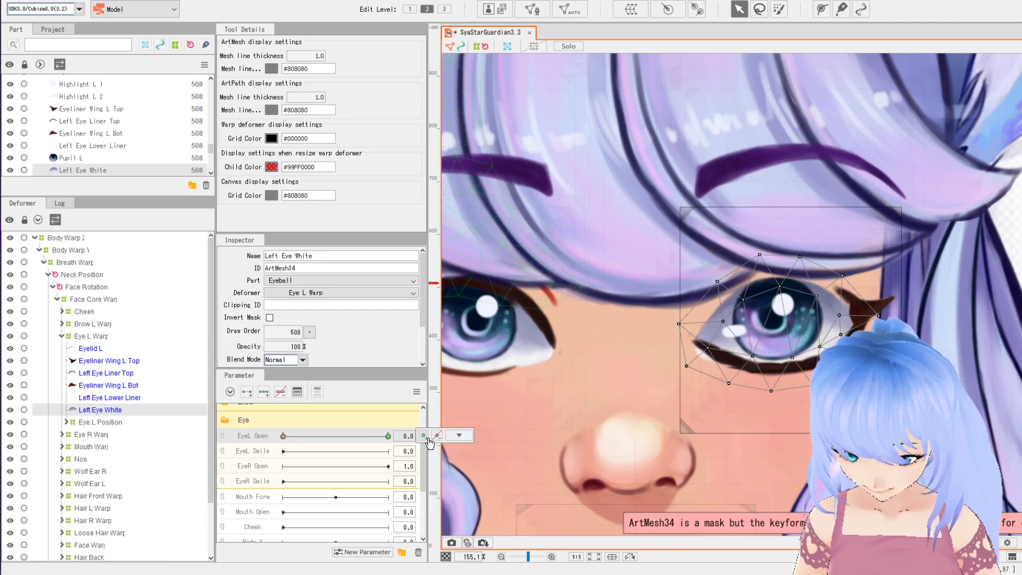
- At EyeL Open 0.0, collapse the upper and middle mesh vertices of Left Eye White onto the closed eyeliner
{"action": "scroll", "coordinate": [755, 352], "scroll_direction": "up", "scroll_amount": 2}
{"action": "scroll", "coordinate": [755, 351], "scroll_direction": "up", "scroll_amount": 2}
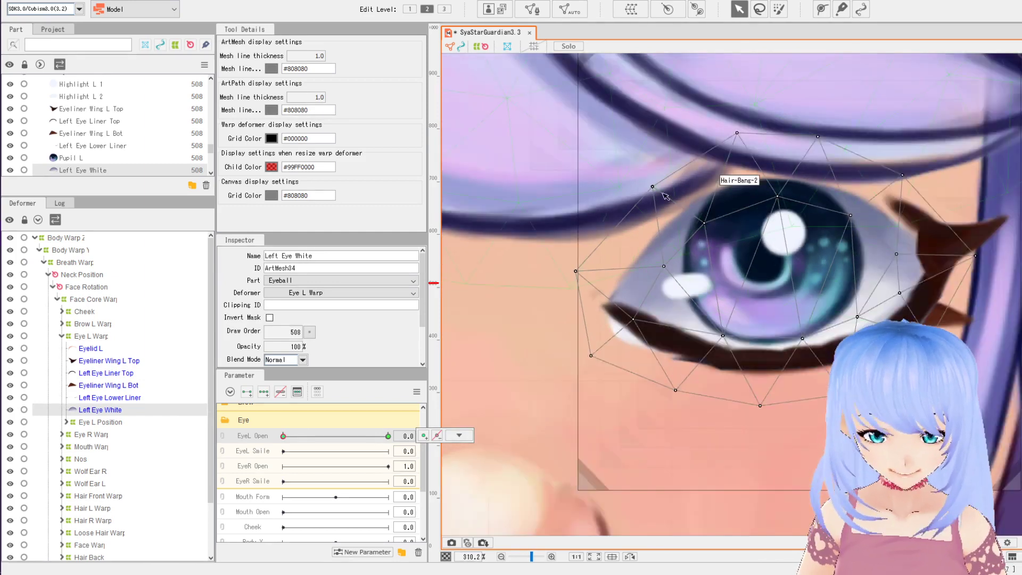
{"action": "left_click", "coordinate": [711, 333]}
{"action": "scroll", "coordinate": [711, 333], "scroll_direction": "down", "scroll_amount": 4}
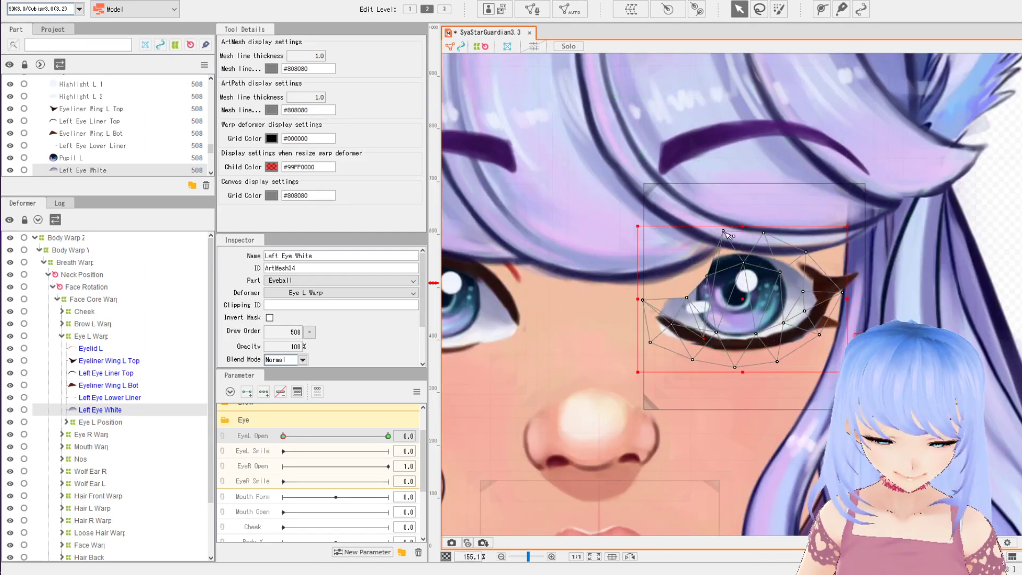
{"action": "left_click_drag", "start_coordinate": [725, 233], "coordinate": [700, 337]}
{"action": "left_click_drag", "start_coordinate": [764, 233], "coordinate": [767, 341]}
{"action": "left_click_drag", "start_coordinate": [744, 263], "coordinate": [716, 341]}
{"action": "left_click_drag", "start_coordinate": [780, 272], "coordinate": [778, 336]}
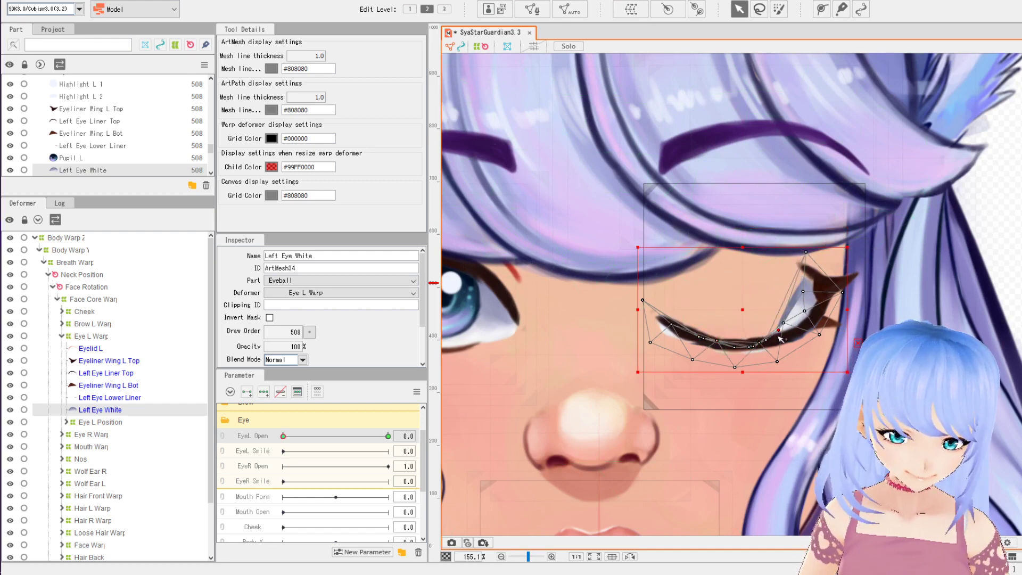
- Tuck the outer-corner, lower and inner-corner vertices of Left Eye White behind the closed eyeliner
{"action": "left_click_drag", "start_coordinate": [805, 251], "coordinate": [788, 328]}
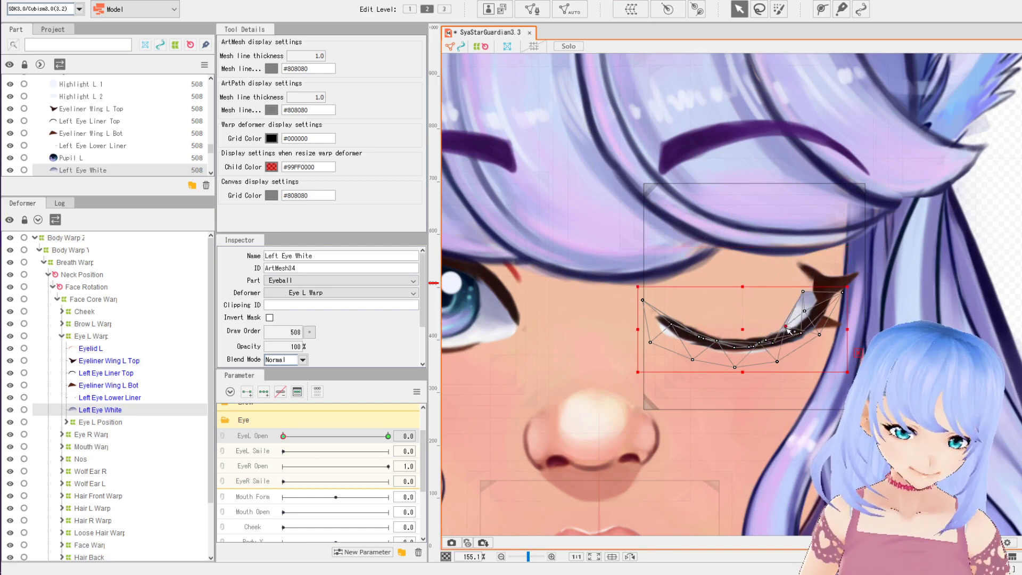
{"action": "left_click_drag", "start_coordinate": [803, 291], "coordinate": [827, 293]}
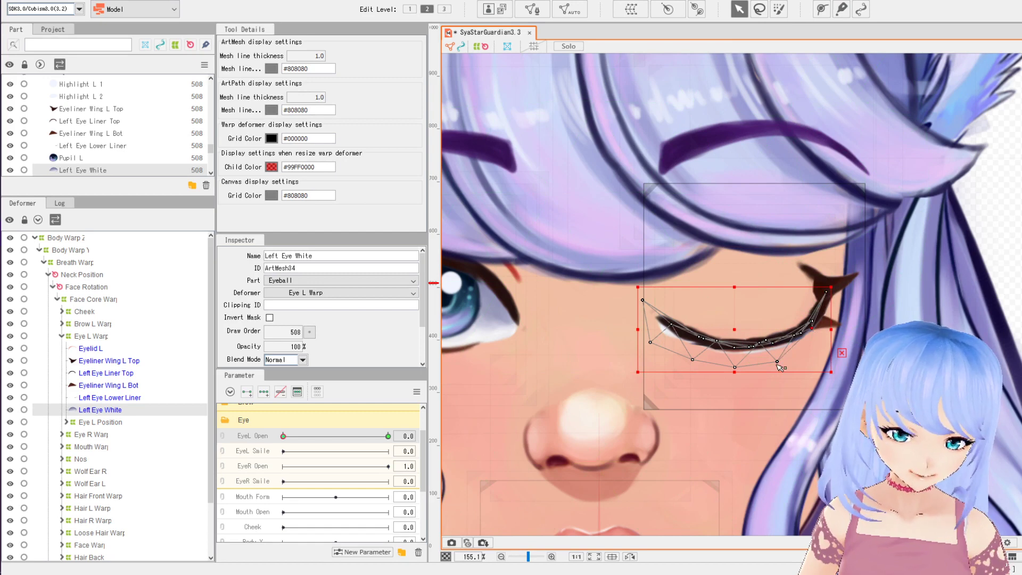
{"action": "left_click_drag", "start_coordinate": [737, 368], "coordinate": [697, 346]}
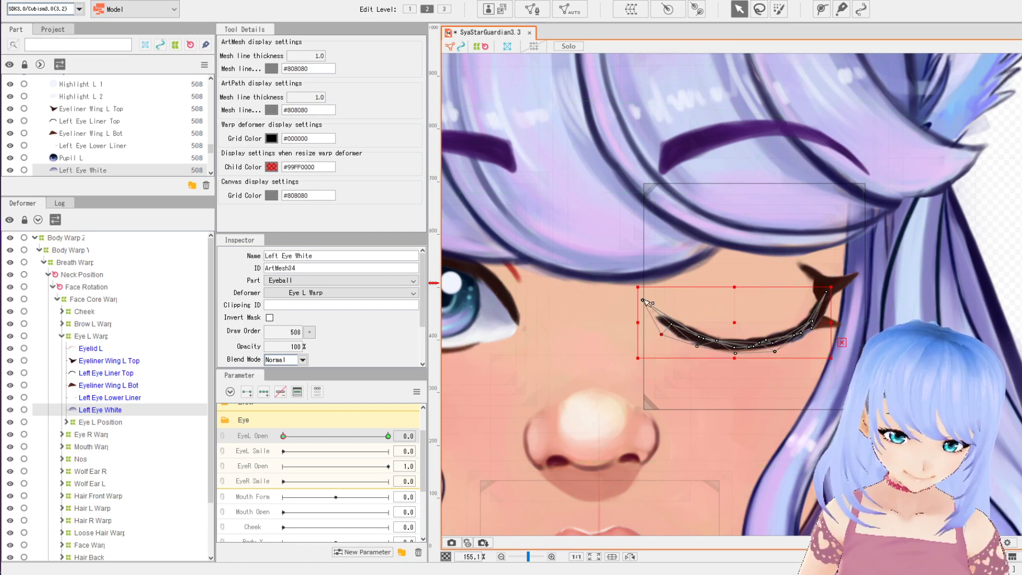
{"action": "left_click_drag", "start_coordinate": [651, 309], "coordinate": [653, 311]}
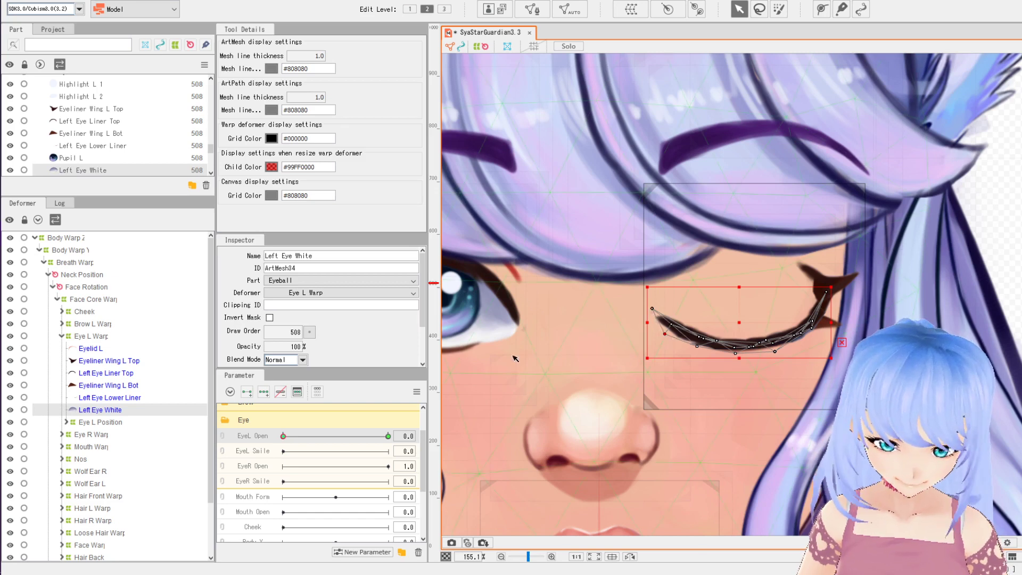
- Shift the Eyeliner Wing L Top mesh slightly down and outward to meet the closed eyeliner's outer end
{"action": "left_click", "coordinate": [107, 360]}
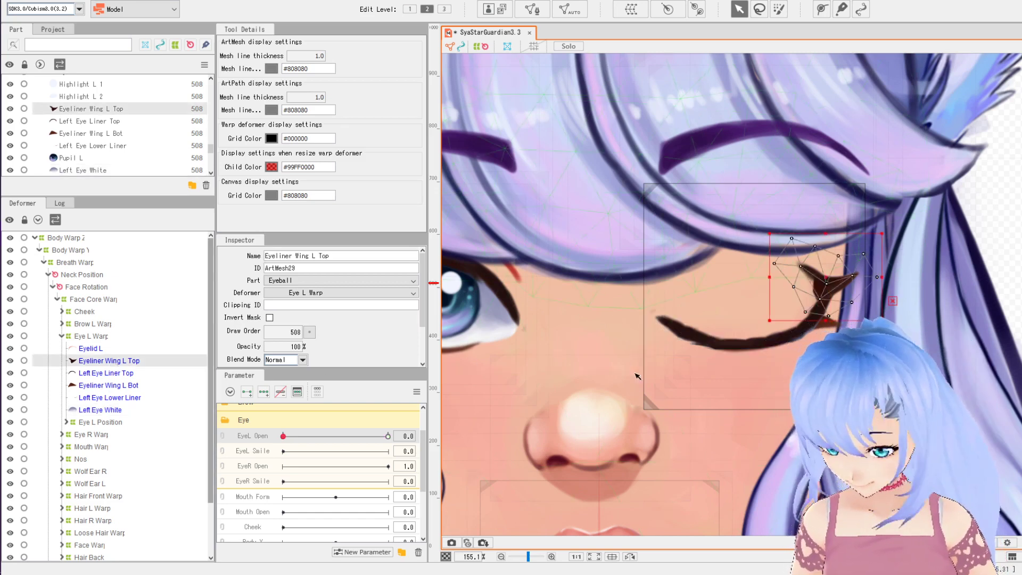
{"action": "scroll", "coordinate": [637, 376], "scroll_direction": "up", "scroll_amount": 3}
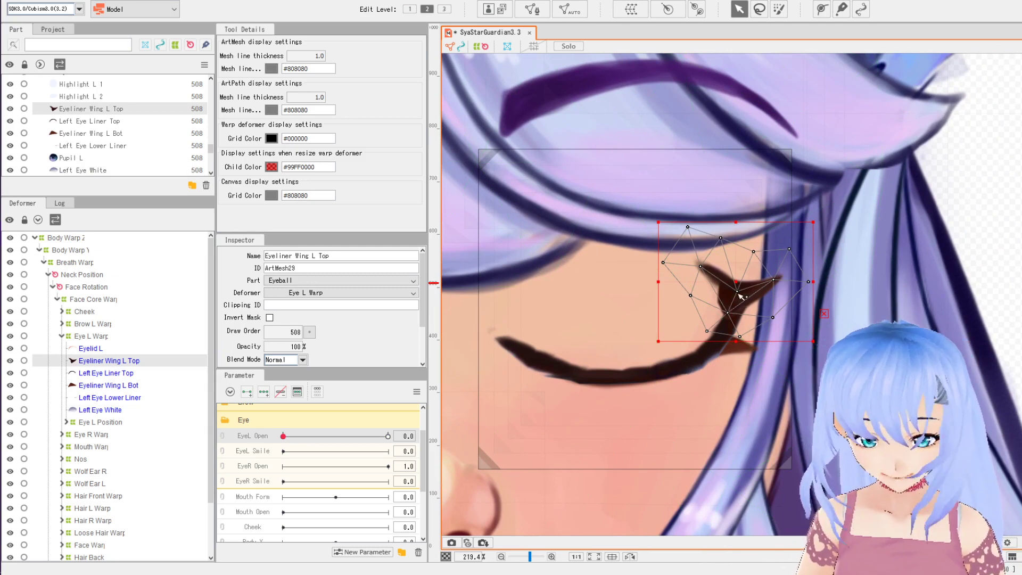
{"action": "scroll", "coordinate": [741, 296], "scroll_direction": "up", "scroll_amount": 2}
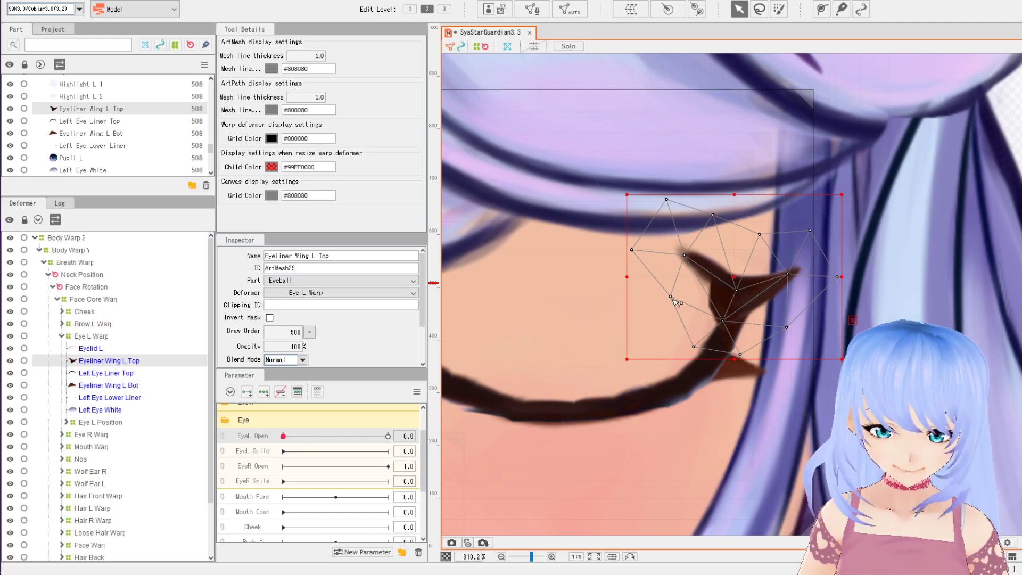
{"action": "left_click_drag", "start_coordinate": [671, 297], "coordinate": [696, 295]}
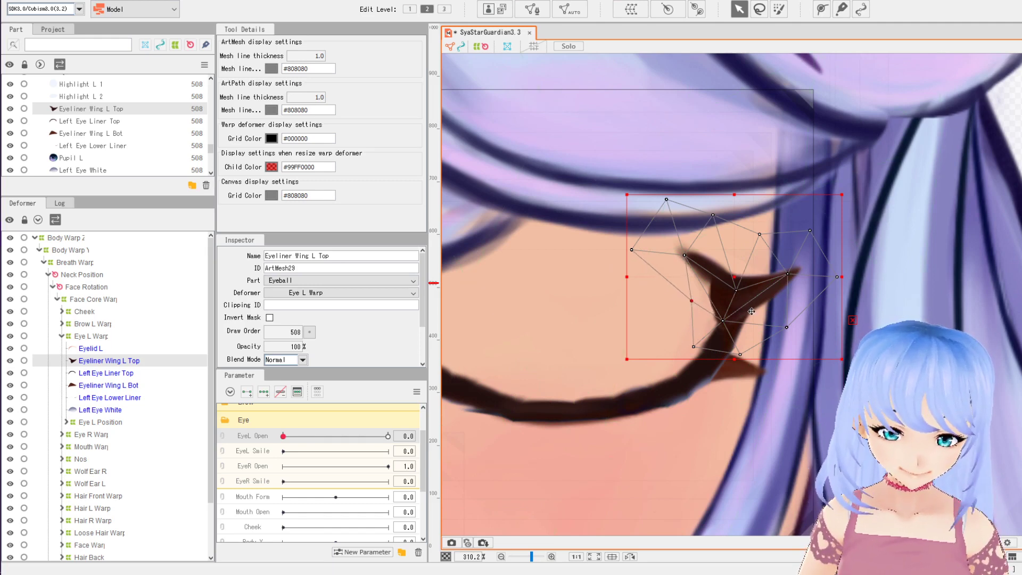
{"action": "left_click_drag", "start_coordinate": [738, 292], "coordinate": [744, 303]}
{"action": "key", "text": "ctrl+z"}
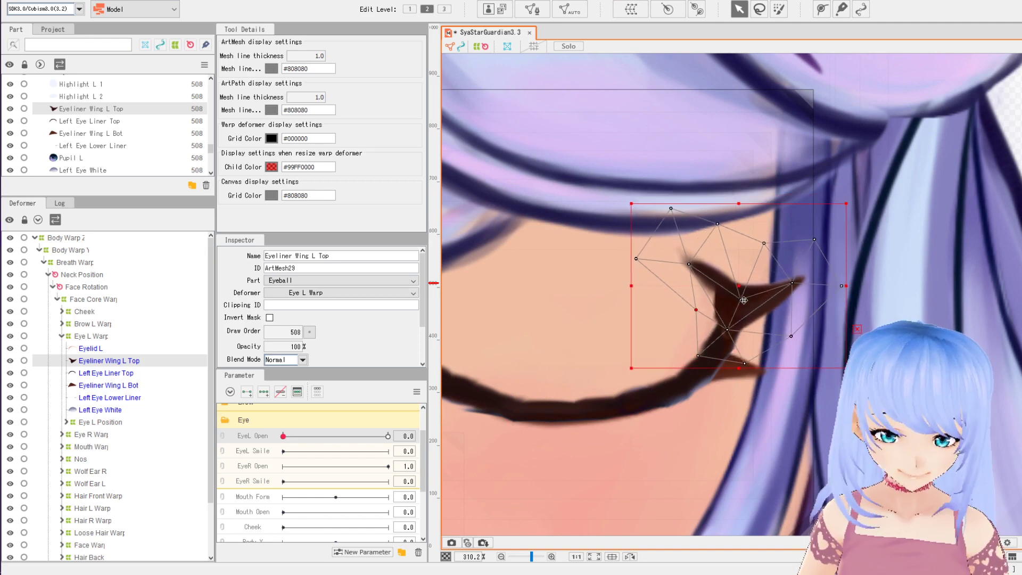
{"action": "left_click_drag", "start_coordinate": [688, 266], "coordinate": [684, 313]}
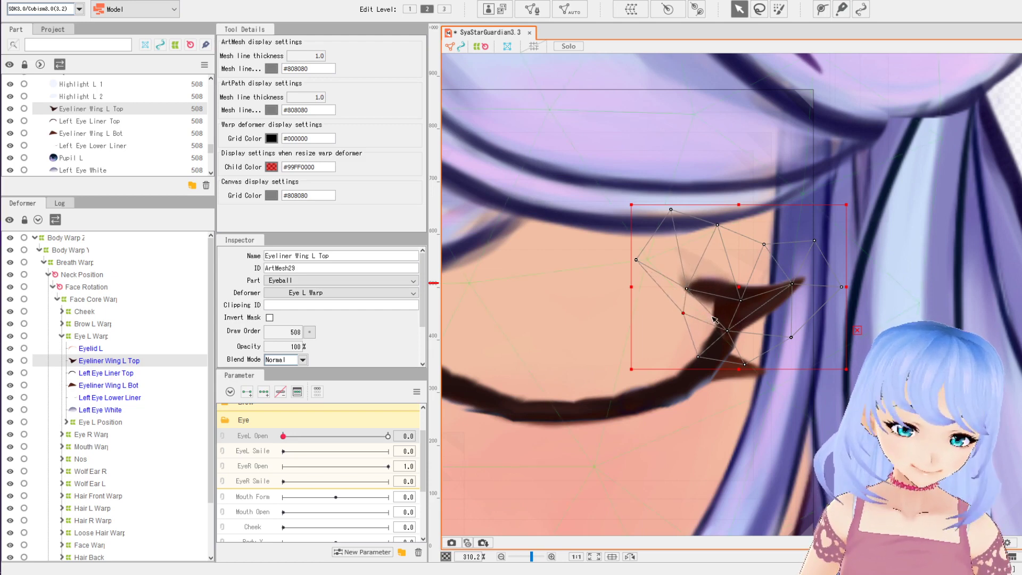
{"action": "key", "text": "ctrl+z"}
{"action": "key", "text": "ctrl+z"}
- At EyeL Open 0.0, reshape the inner and upper vertices of Eyeliner Wing L Top so the wing blends into the closed eyeliner
{"action": "left_click_drag", "start_coordinate": [689, 267], "coordinate": [719, 333]}
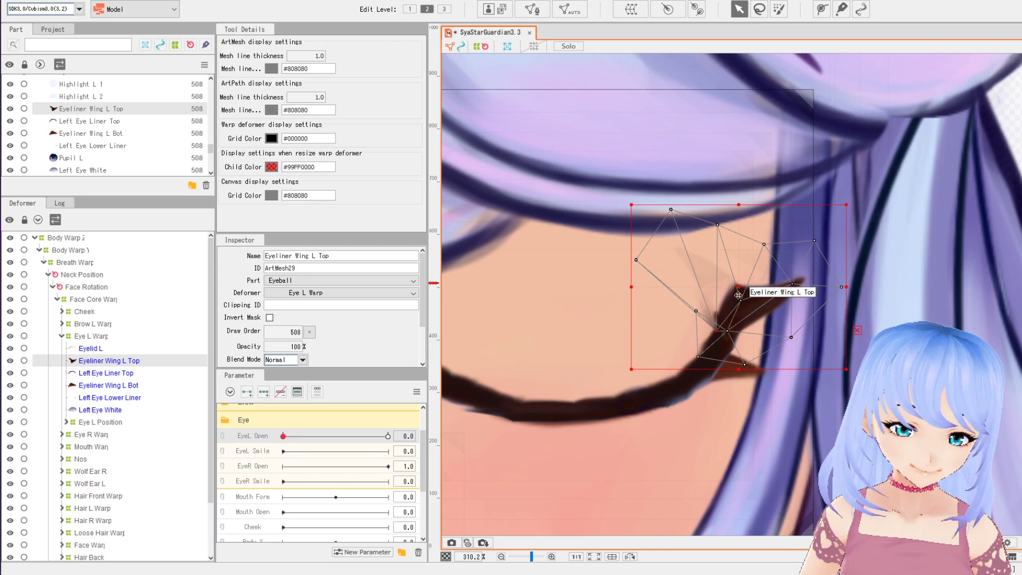
{"action": "left_click_drag", "start_coordinate": [717, 224], "coordinate": [694, 244]}
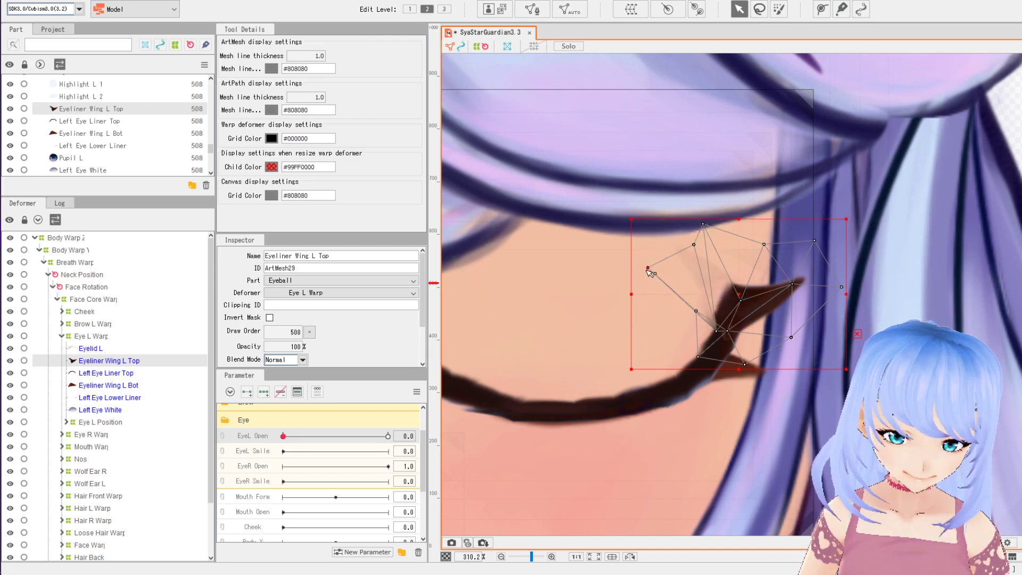
{"action": "left_click_drag", "start_coordinate": [686, 345], "coordinate": [691, 347]}
{"action": "scroll", "coordinate": [708, 307], "scroll_direction": "down", "scroll_amount": 3}
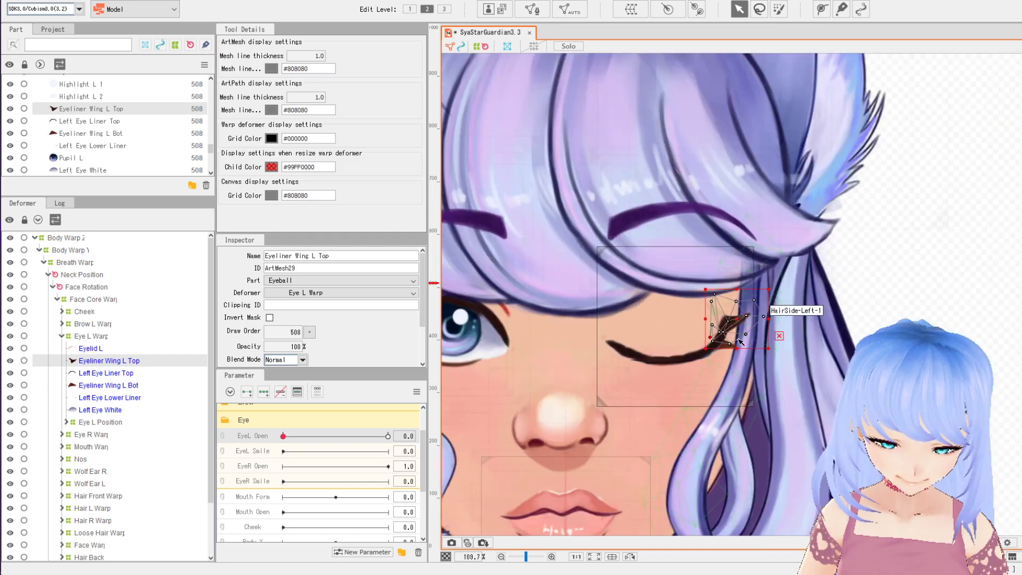
{"action": "scroll", "coordinate": [697, 282], "scroll_direction": "up", "scroll_amount": 4}
{"action": "left_click_drag", "start_coordinate": [688, 254], "coordinate": [704, 280]}
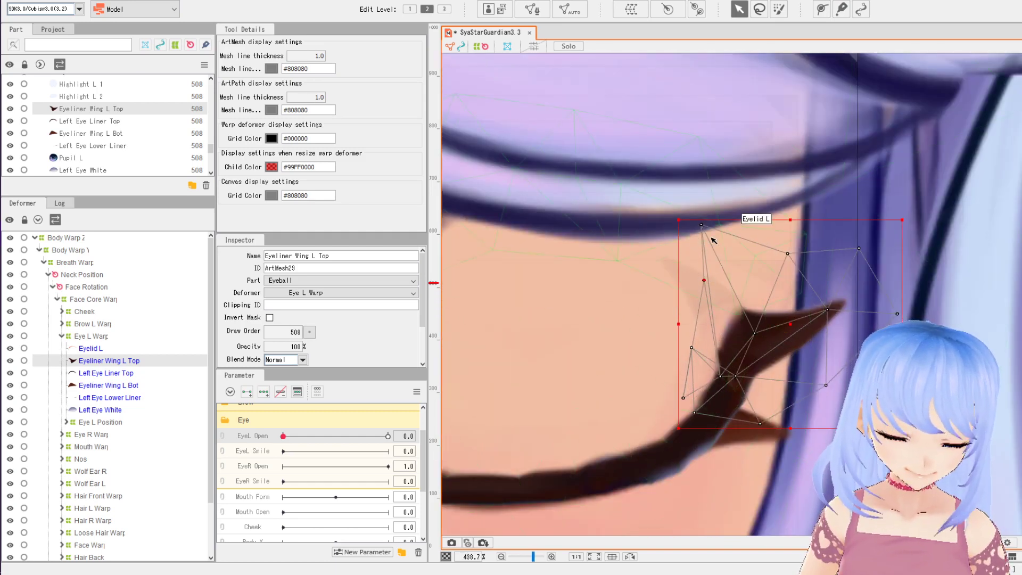
{"action": "left_click_drag", "start_coordinate": [706, 234], "coordinate": [720, 261]}
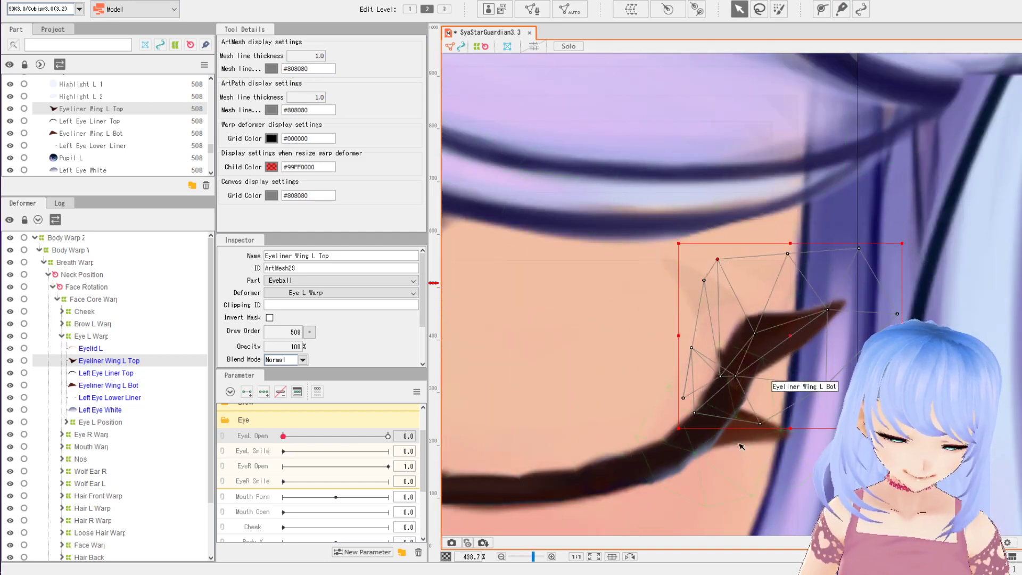
- Key Left Eye Lower Liner at EyeL Open 0.0 and 1.0, and move its outer-corner vertices outward and down at 0.0
{"action": "left_click", "coordinate": [111, 398]}
{"action": "left_click_drag", "start_coordinate": [283, 435], "coordinate": [428, 440]}
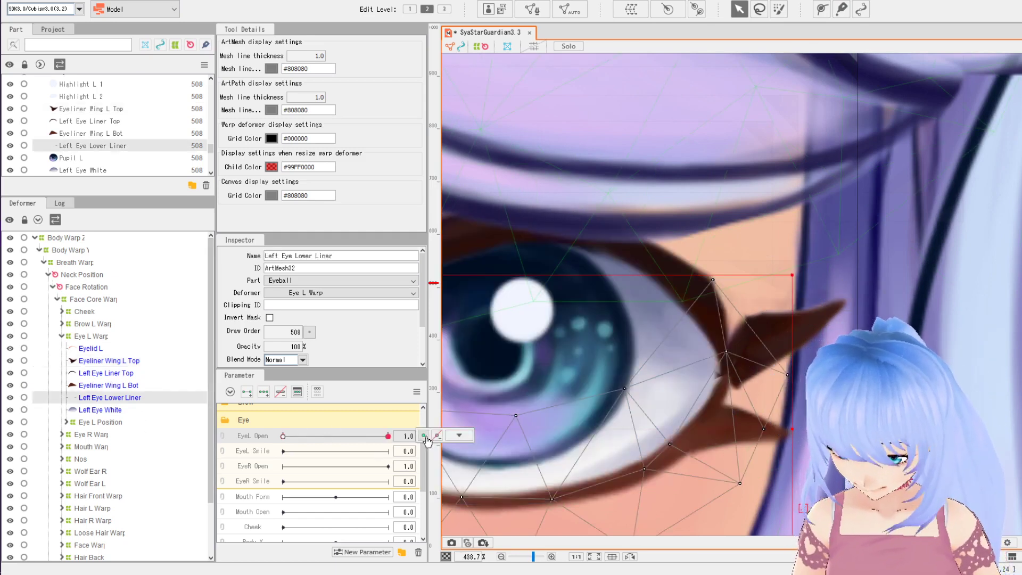
{"action": "left_click", "coordinate": [283, 437]}
{"action": "left_click_drag", "start_coordinate": [714, 281], "coordinate": [751, 313]}
{"action": "left_click_drag", "start_coordinate": [726, 352], "coordinate": [741, 357]}
- Raise the lower-edge vertices of Left Eye Lower Liner toward the closed eyeliner
{"action": "scroll", "coordinate": [759, 442], "scroll_direction": "down", "scroll_amount": 2}
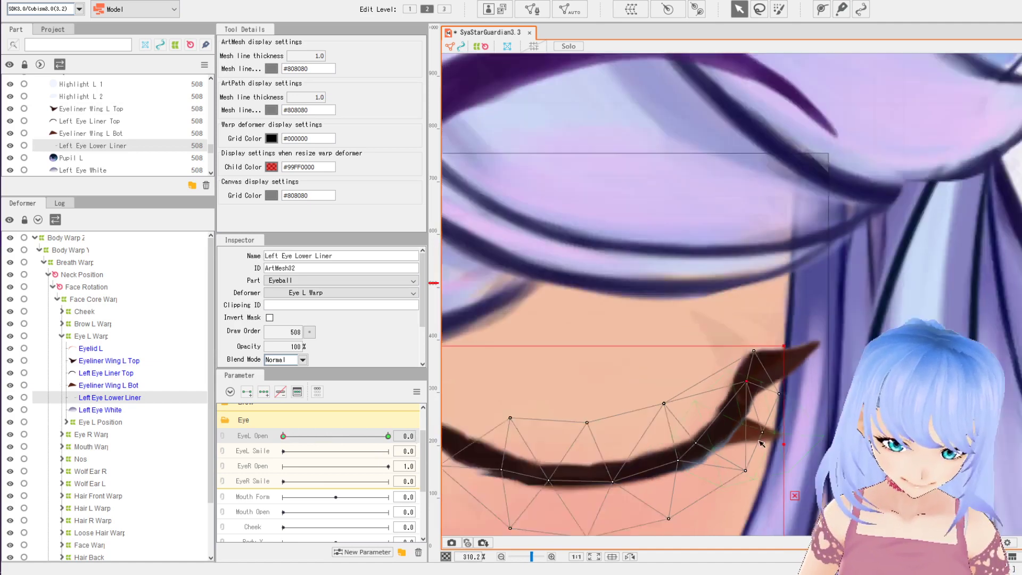
{"action": "scroll", "coordinate": [760, 443], "scroll_direction": "down", "scroll_amount": 2}
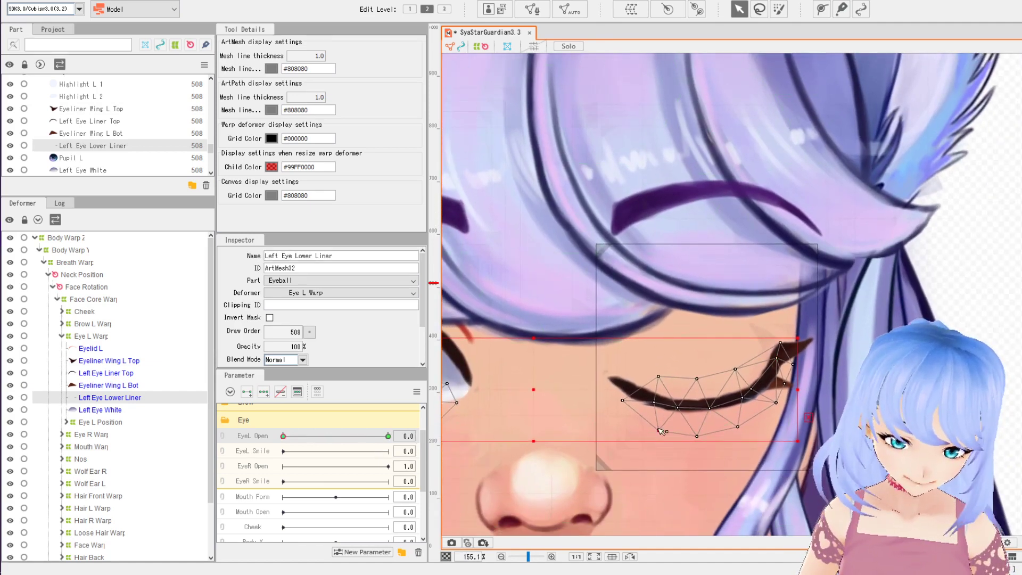
{"action": "left_click_drag", "start_coordinate": [657, 443], "coordinate": [705, 422]}
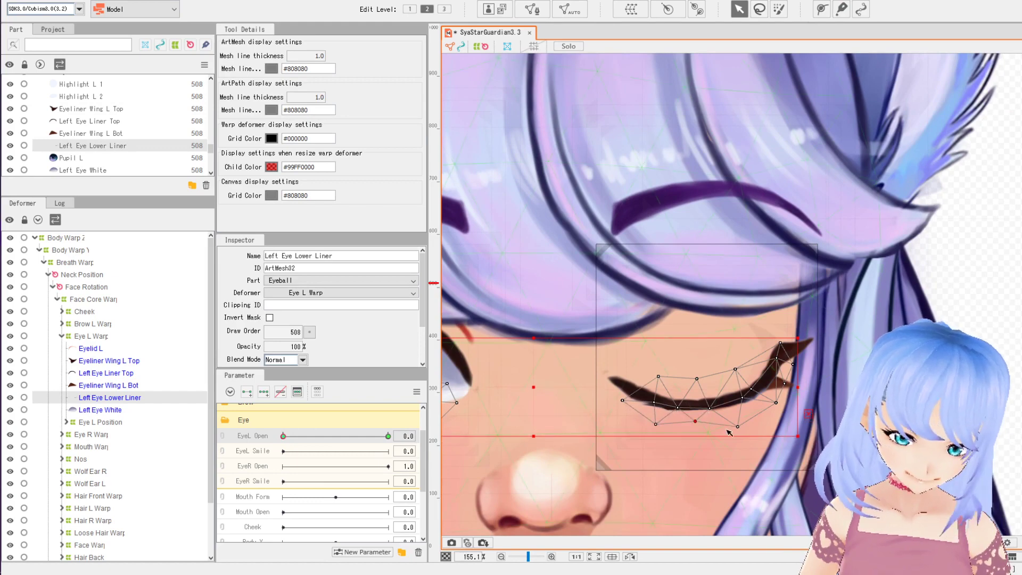
{"action": "scroll", "coordinate": [768, 437], "scroll_direction": "down", "scroll_amount": 1}
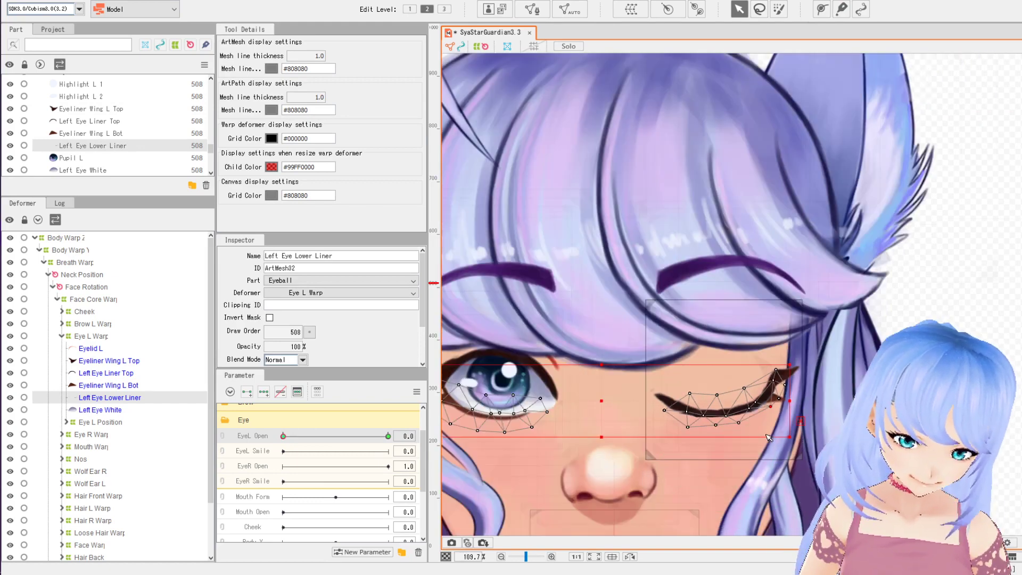
- Examine how the left eyeliner wings and lower liner meet with EyeL Open at 0.5 and about 0.8
{"action": "left_click", "coordinate": [873, 304]}
{"action": "scroll", "coordinate": [873, 305], "scroll_direction": "down", "scroll_amount": 2}
{"action": "left_click_drag", "start_coordinate": [873, 305], "coordinate": [817, 244]}
{"action": "mouse_move", "coordinate": [354, 436]}
{"action": "left_mouse_down"}
{"action": "mouse_move", "coordinate": [343, 436]}
{"action": "mouse_move", "coordinate": [389, 435]}
{"action": "mouse_move", "coordinate": [251, 424]}
{"action": "mouse_move", "coordinate": [363, 434]}
{"action": "mouse_move", "coordinate": [336, 436]}
{"action": "left_mouse_up"}
{"action": "scroll", "coordinate": [777, 285], "scroll_direction": "up", "scroll_amount": 3}
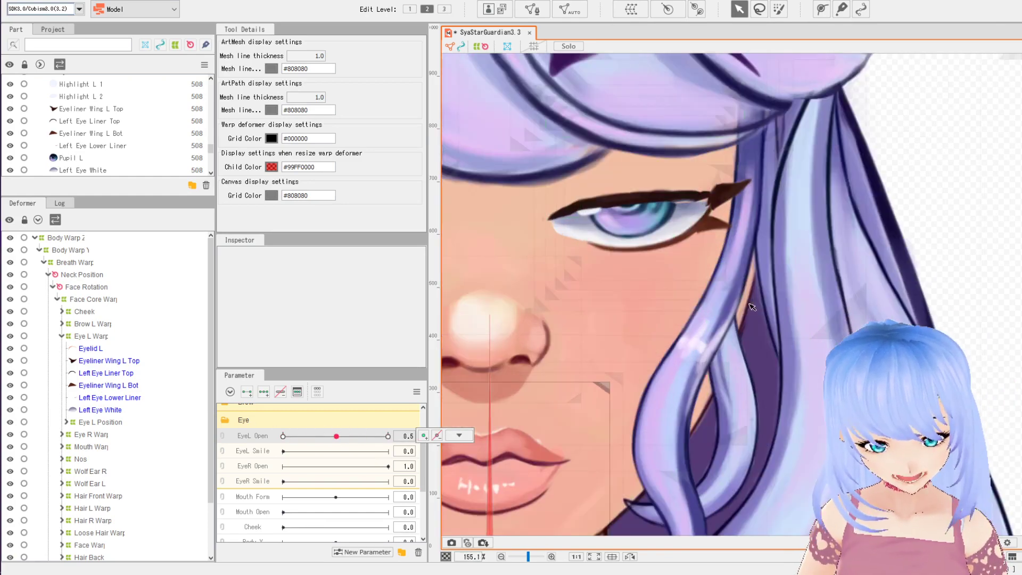
{"action": "left_click_drag", "start_coordinate": [735, 382], "coordinate": [731, 396]}
{"action": "scroll", "coordinate": [718, 298], "scroll_direction": "up", "scroll_amount": 1}
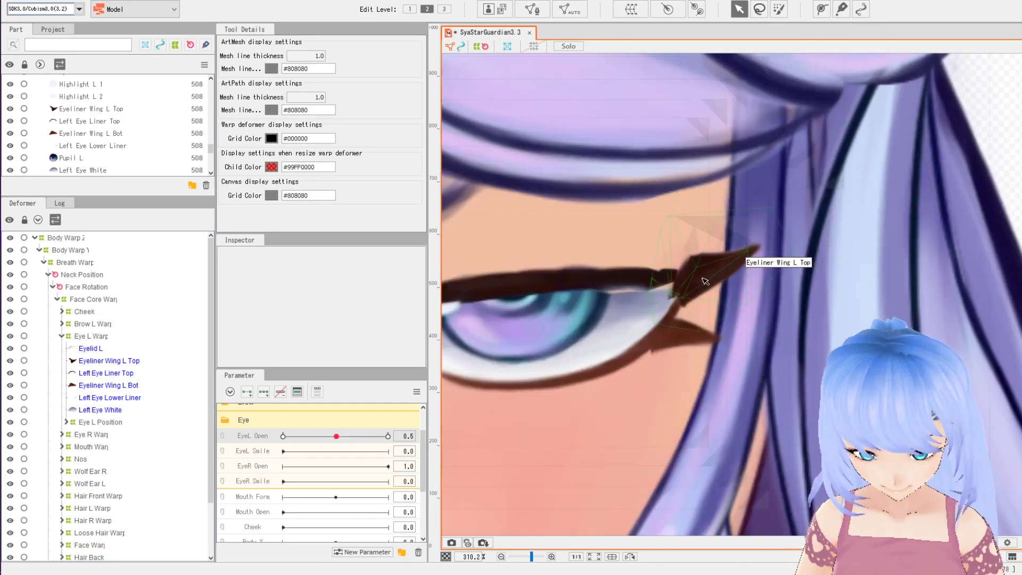
{"action": "left_click_drag", "start_coordinate": [336, 481], "coordinate": [371, 482]}
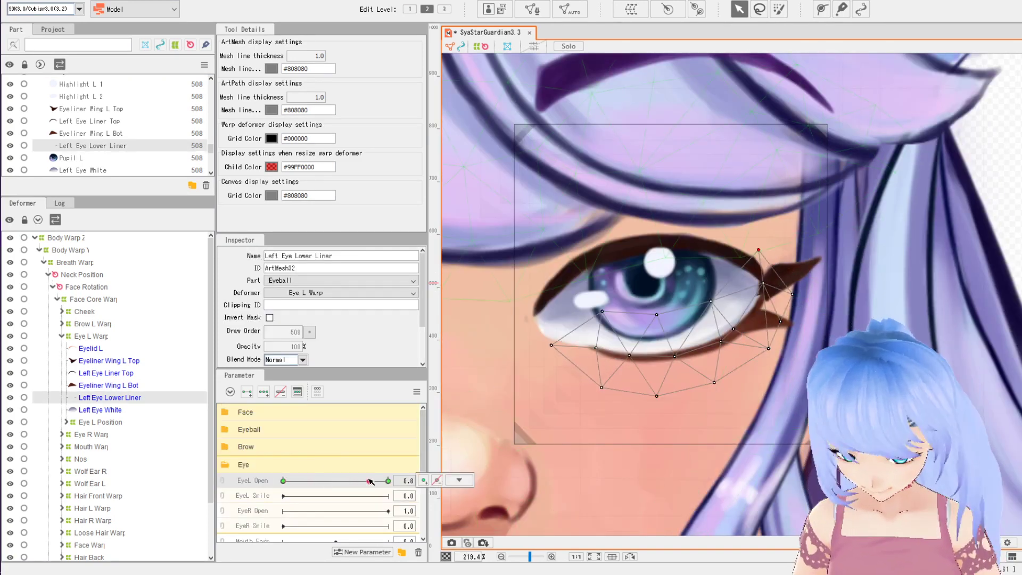
- Insert a middle key at 0.5 on EyeL Open for Left Eye Lower Liner and show the half-closed eye
{"action": "double_click", "coordinate": [236, 482]}
{"action": "left_click", "coordinate": [532, 168]}
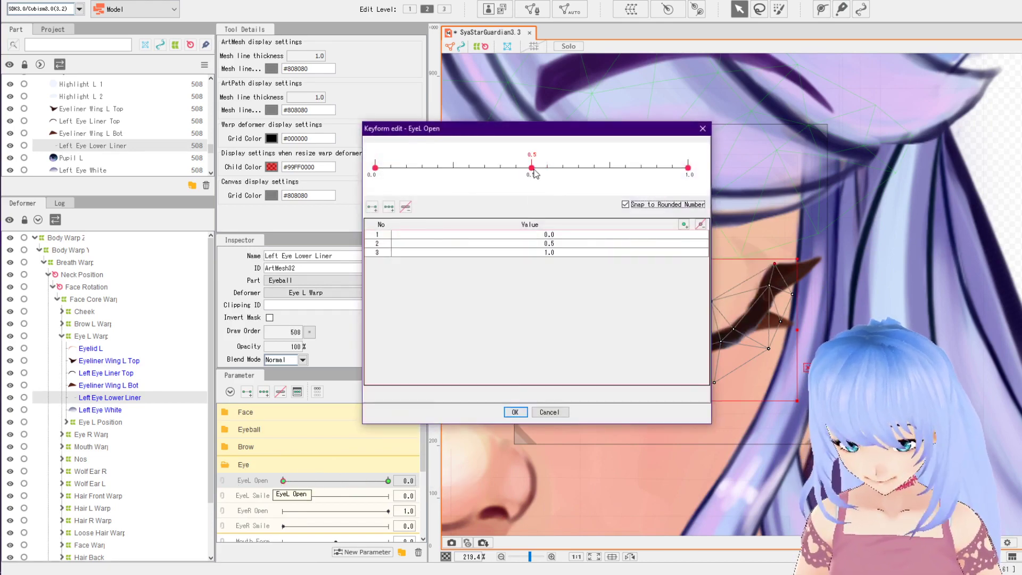
{"action": "left_click", "coordinate": [516, 412]}
{"action": "left_click", "coordinate": [336, 481]}
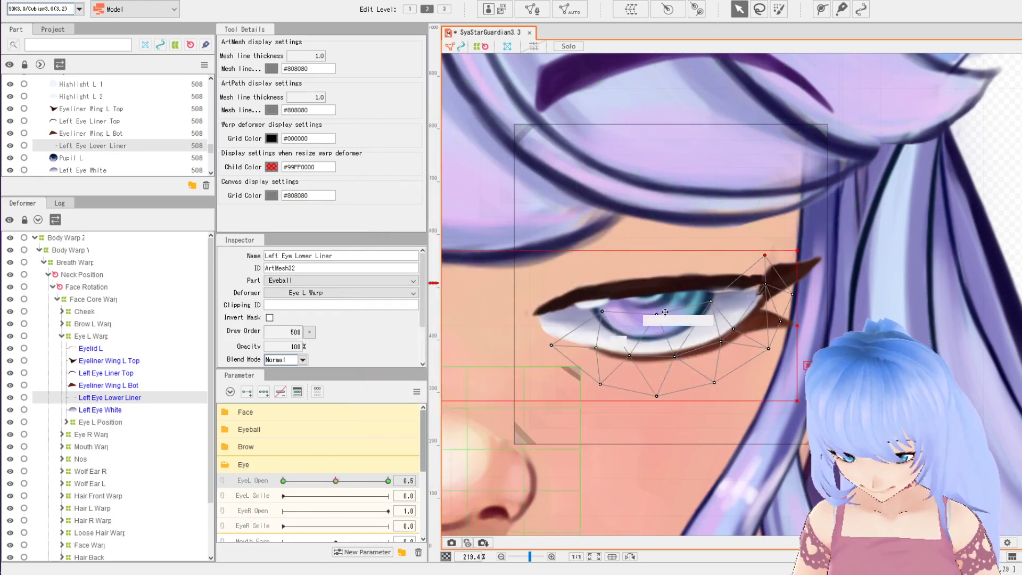
{"action": "scroll", "coordinate": [744, 301], "scroll_direction": "up", "scroll_amount": 2}
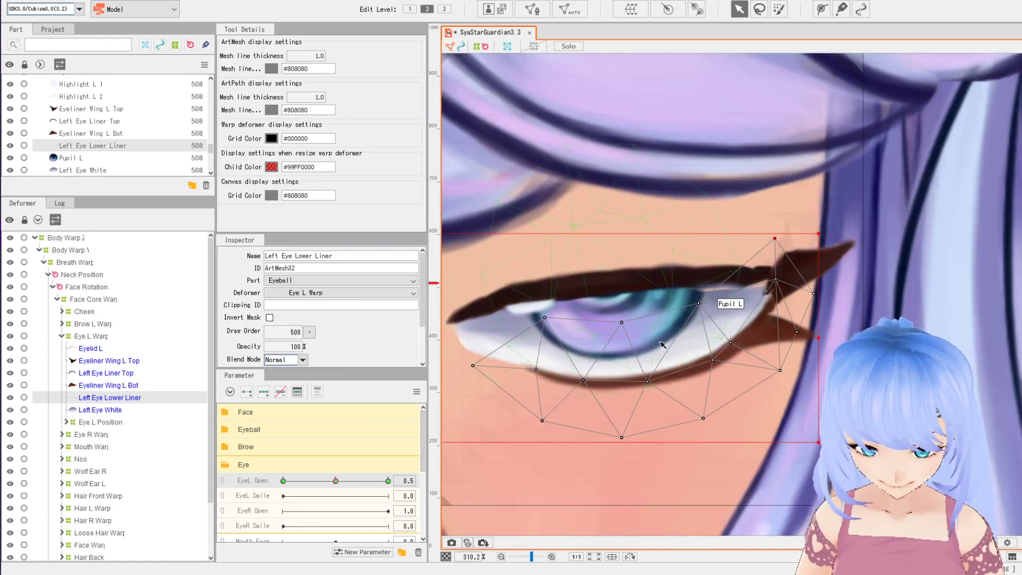
- At EyeL Open 0.5, pull the inner vertices of Eyeliner Wing L Top inward to join the wing with the upper eyeliner
{"action": "left_click", "coordinate": [863, 255]}
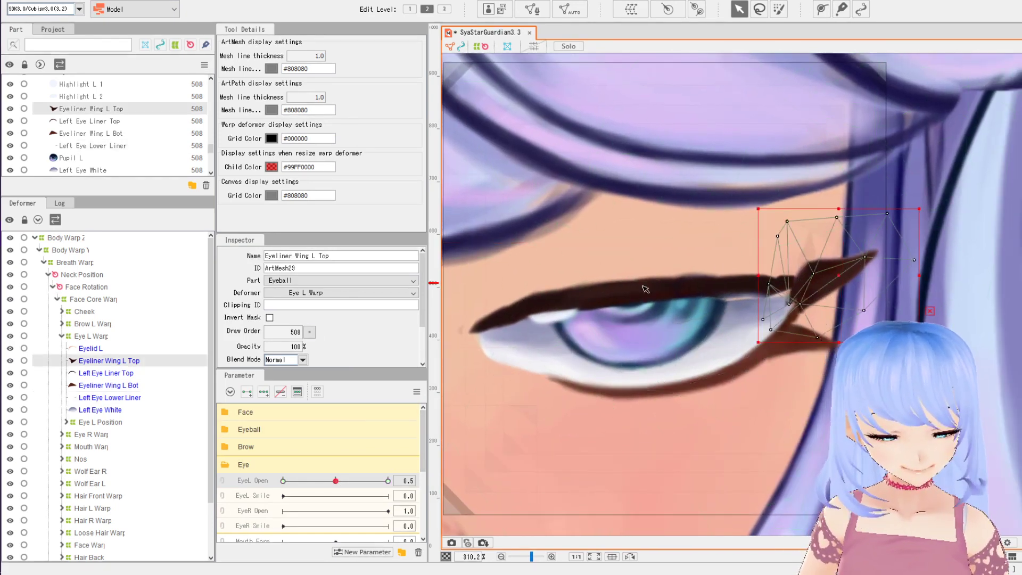
{"action": "left_click_drag", "start_coordinate": [787, 221], "coordinate": [726, 266]}
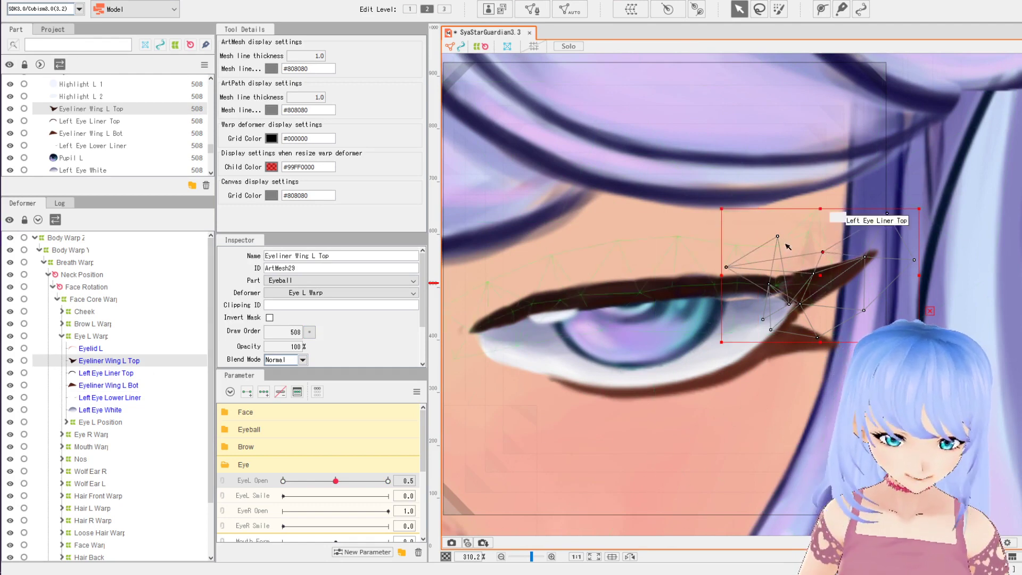
{"action": "left_click_drag", "start_coordinate": [778, 236], "coordinate": [772, 240]}
{"action": "mouse_move", "coordinate": [789, 304]}
{"action": "left_mouse_down"}
{"action": "mouse_move", "coordinate": [774, 292]}
{"action": "mouse_move", "coordinate": [790, 308]}
{"action": "left_mouse_up"}
{"action": "left_click", "coordinate": [799, 303]}
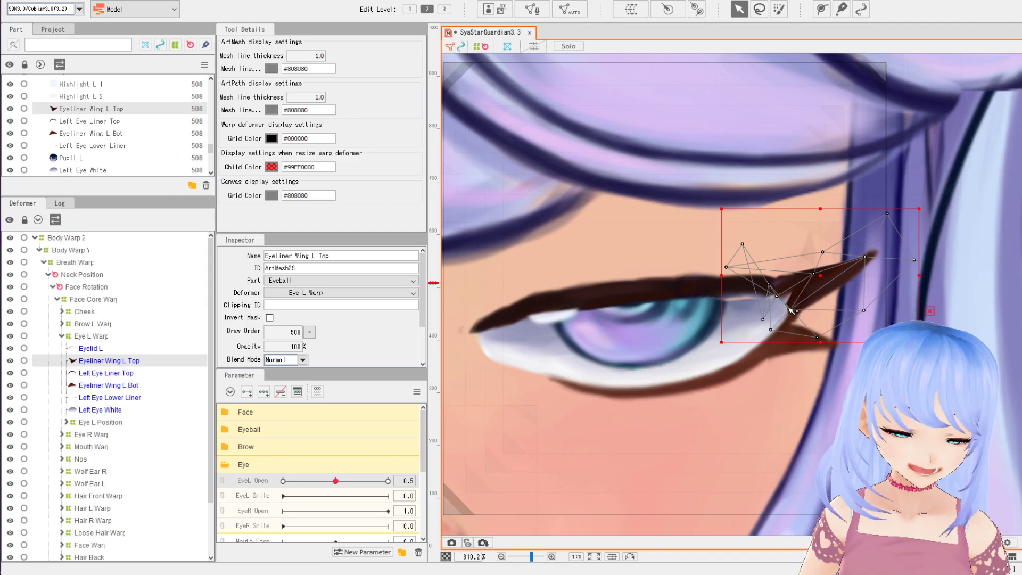
- Examine the closed left eye and its outer wing with EyeL Open at 0.0
{"action": "scroll", "coordinate": [819, 300], "scroll_direction": "down", "scroll_amount": 2}
{"action": "left_click_drag", "start_coordinate": [336, 481], "coordinate": [282, 485]}
{"action": "scroll", "coordinate": [665, 423], "scroll_direction": "down", "scroll_amount": 4}
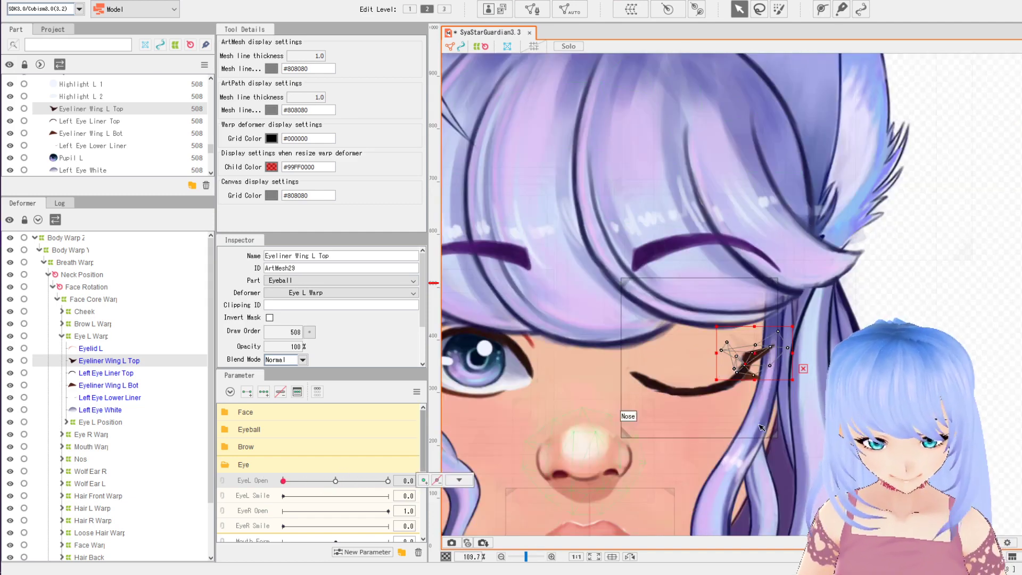
{"action": "scroll", "coordinate": [748, 353], "scroll_direction": "up", "scroll_amount": 6}
- Add a key at 0.5 on EyeL Open for Left Eye Lower Liner and set the parameter to 0.5
{"action": "left_click", "coordinate": [468, 398]}
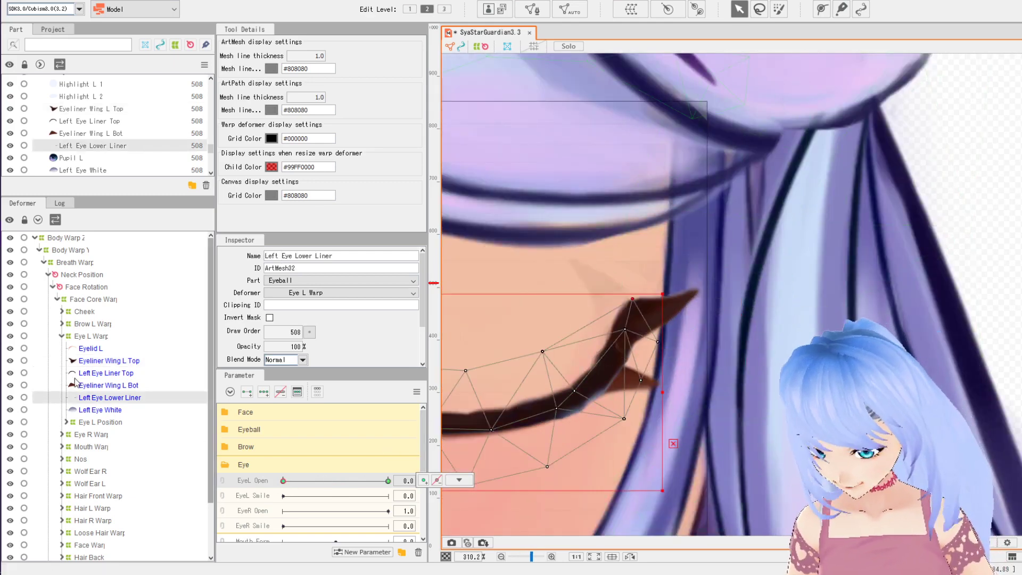
{"action": "double_click", "coordinate": [232, 481]}
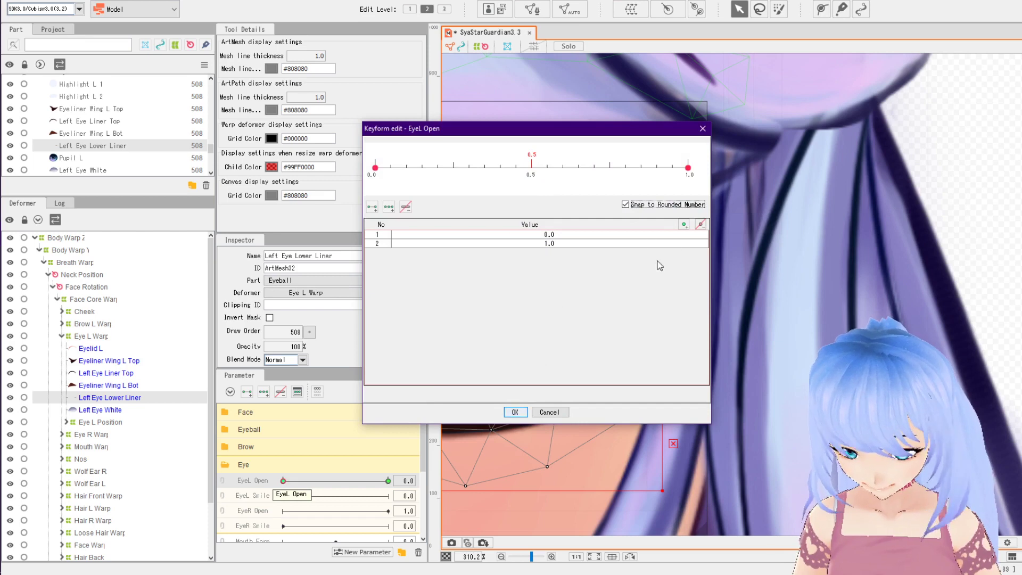
{"action": "left_click", "coordinate": [684, 224]}
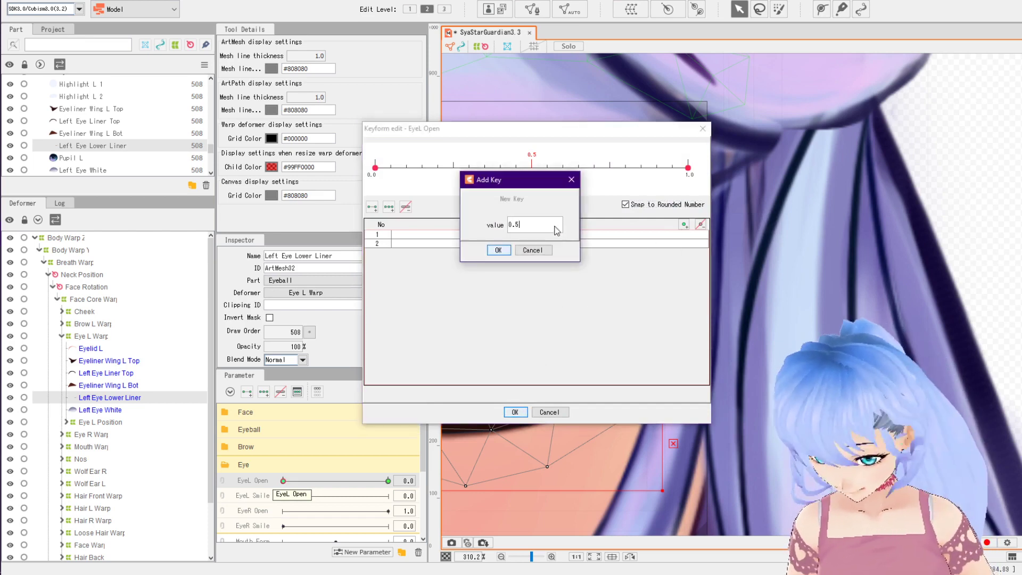
{"action": "left_click", "coordinate": [498, 250]}
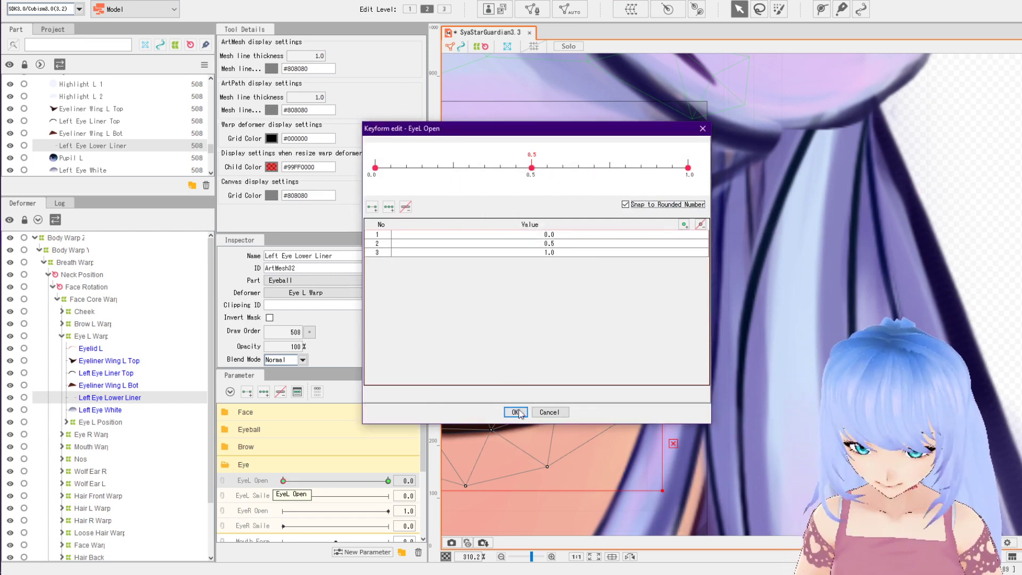
{"action": "left_click", "coordinate": [515, 412]}
{"action": "left_click", "coordinate": [335, 481]}
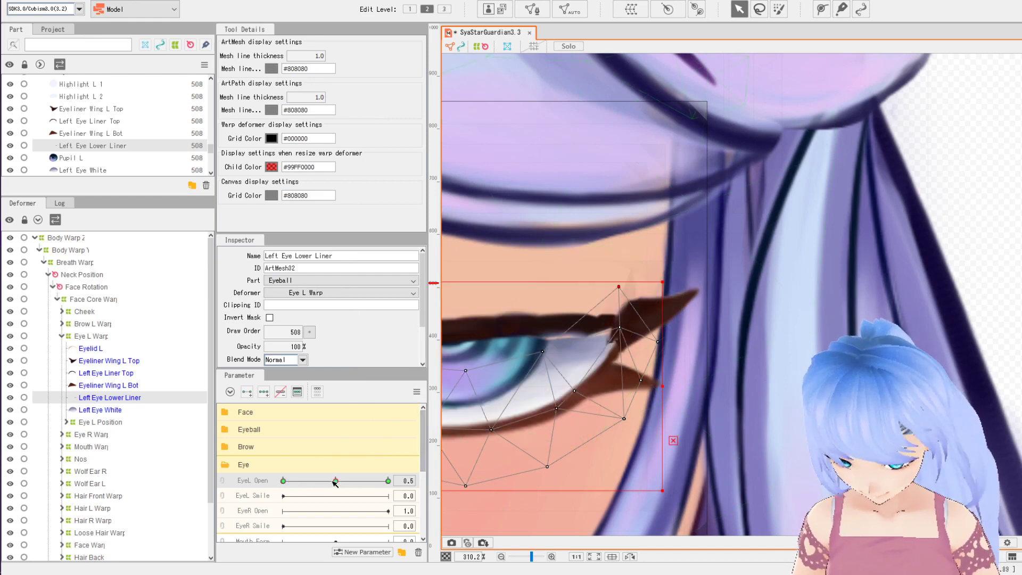
- At EyeL Open 0.5, shift the lower liner's outer-corner vertex down and outward, and Eyeliner Wing L Top's innermost vertex down and inward
{"action": "mouse_move", "coordinate": [623, 288]}
{"action": "left_mouse_down"}
{"action": "mouse_move", "coordinate": [602, 301]}
{"action": "mouse_move", "coordinate": [636, 302]}
{"action": "left_mouse_up"}
{"action": "left_click", "coordinate": [566, 309]}
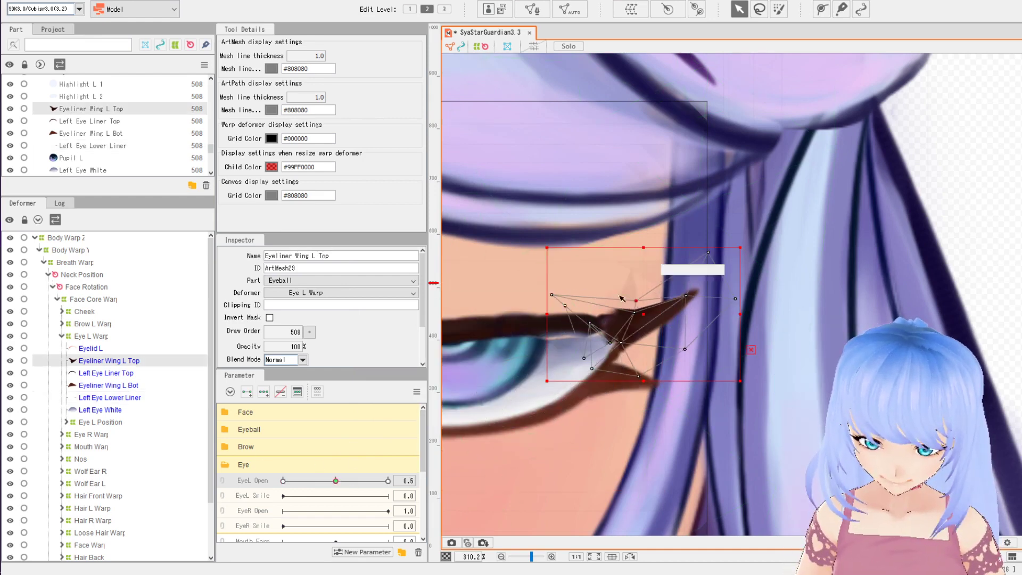
{"action": "left_click_drag", "start_coordinate": [552, 295], "coordinate": [526, 319]}
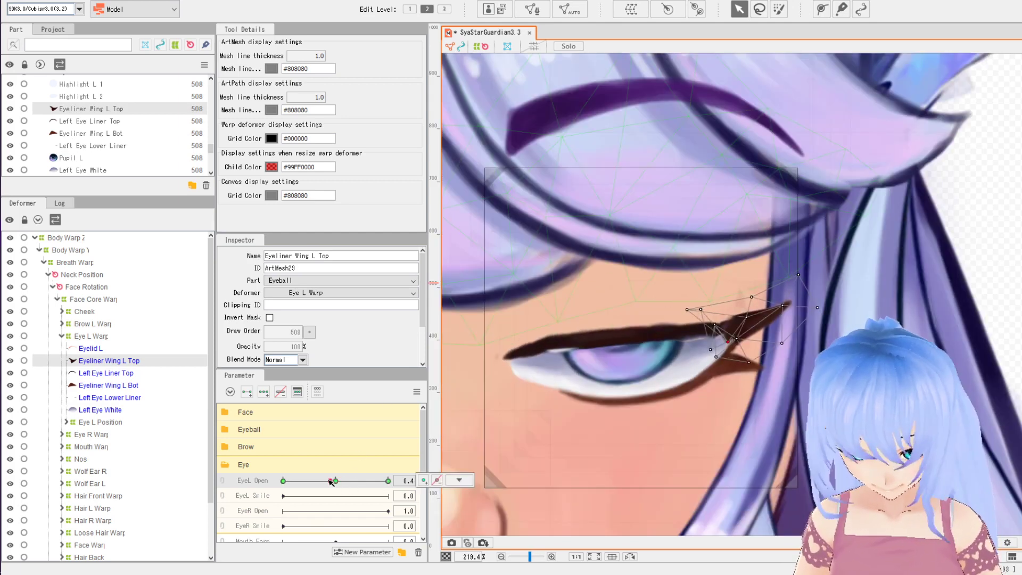
- Review the left eye's closing motion between EyeL Open 0.5 and 0.0, and save the model
{"action": "left_click_drag", "start_coordinate": [335, 480], "coordinate": [271, 475]}
{"action": "left_click_drag", "start_coordinate": [531, 376], "coordinate": [538, 382]}
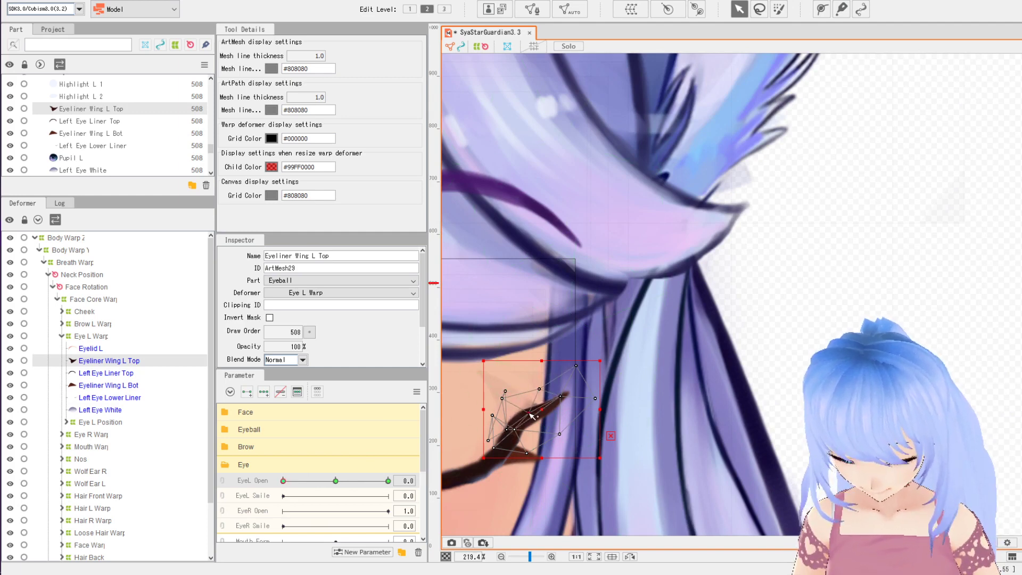
{"action": "scroll", "coordinate": [532, 413], "scroll_direction": "down", "scroll_amount": 2}
{"action": "left_click_drag", "start_coordinate": [578, 448], "coordinate": [766, 399]}
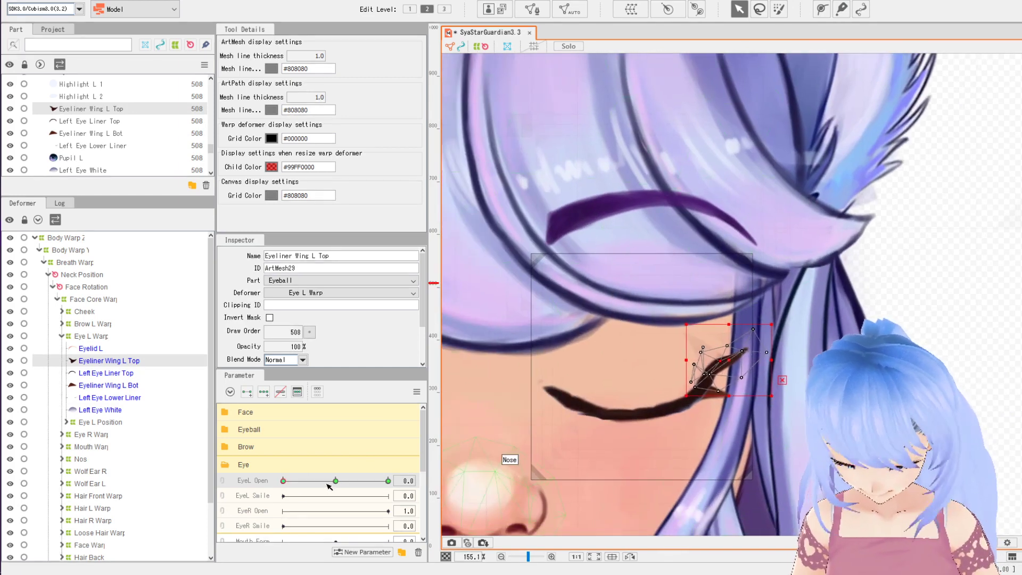
{"action": "mouse_move", "coordinate": [329, 485]}
{"action": "left_mouse_down"}
{"action": "mouse_move", "coordinate": [353, 482]}
{"action": "mouse_move", "coordinate": [290, 481]}
{"action": "mouse_move", "coordinate": [346, 482]}
{"action": "mouse_move", "coordinate": [333, 489]}
{"action": "left_mouse_up"}
{"action": "key", "text": "ctrl+s"}
{"action": "left_click_drag", "start_coordinate": [648, 461], "coordinate": [765, 375]}
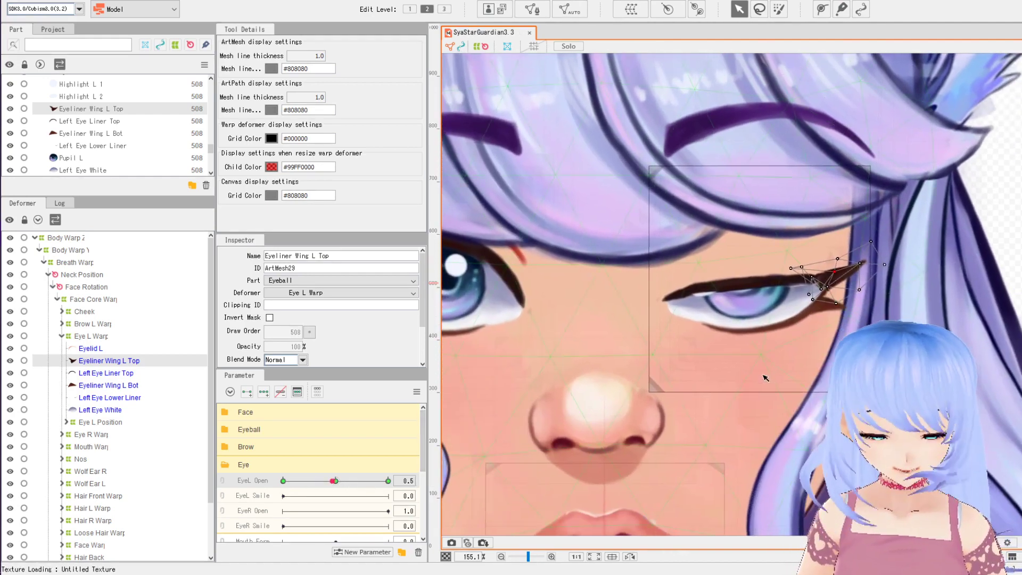
{"action": "scroll", "coordinate": [765, 378], "scroll_direction": "down", "scroll_amount": 2}
{"action": "left_click_drag", "start_coordinate": [331, 481], "coordinate": [281, 482]}
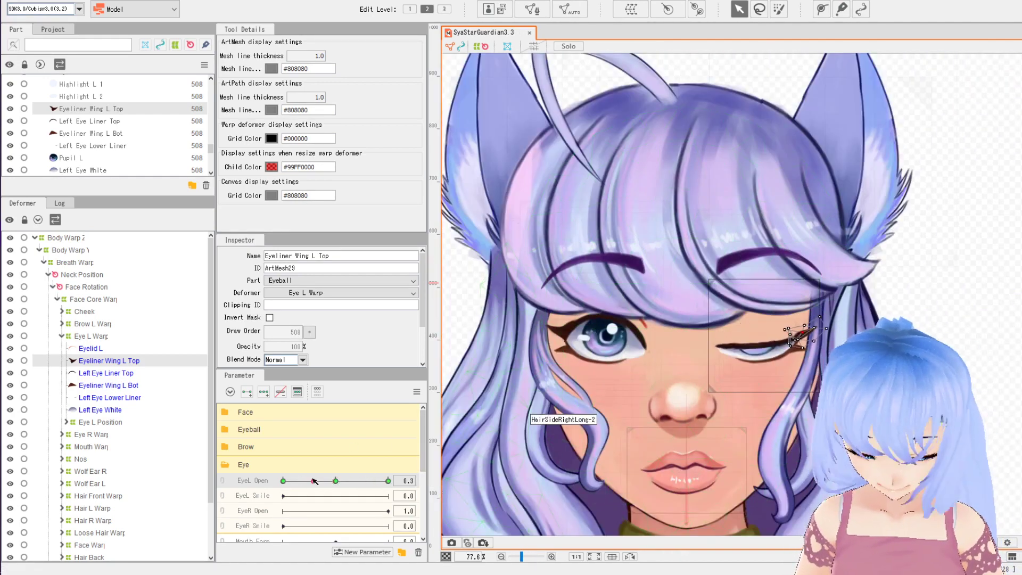
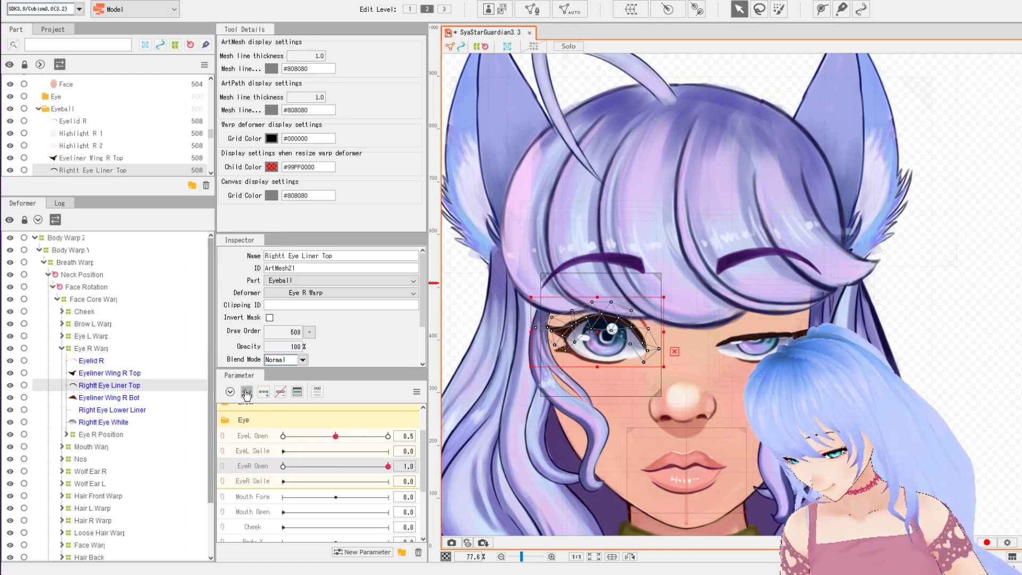
- Finish keying the right-eye meshes on EyeR Open with Eyelid R, and set the parameter to 0.0
{"action": "key", "text": "Up"}
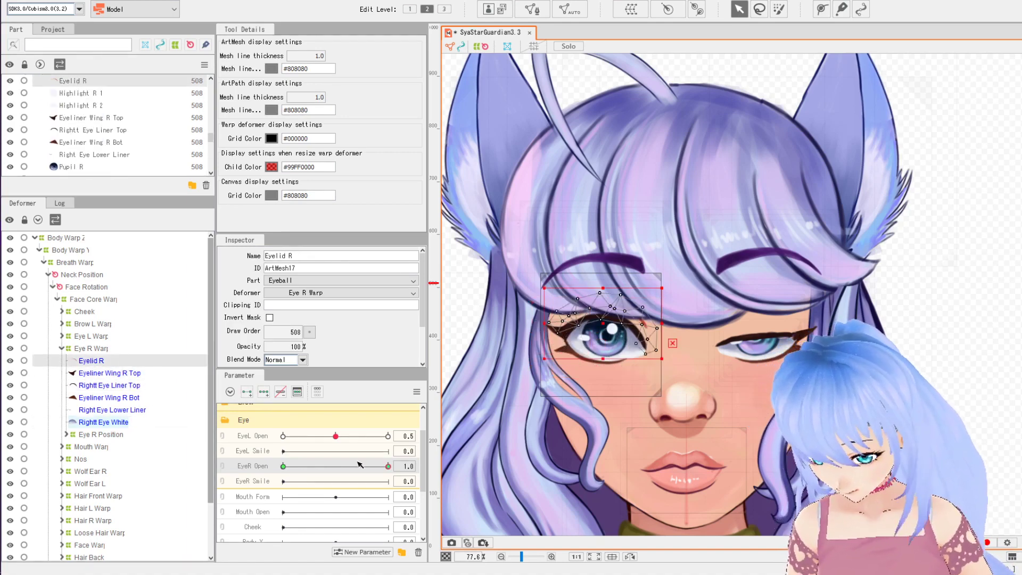
{"action": "scroll", "coordinate": [674, 383], "scroll_direction": "up", "scroll_amount": 4}
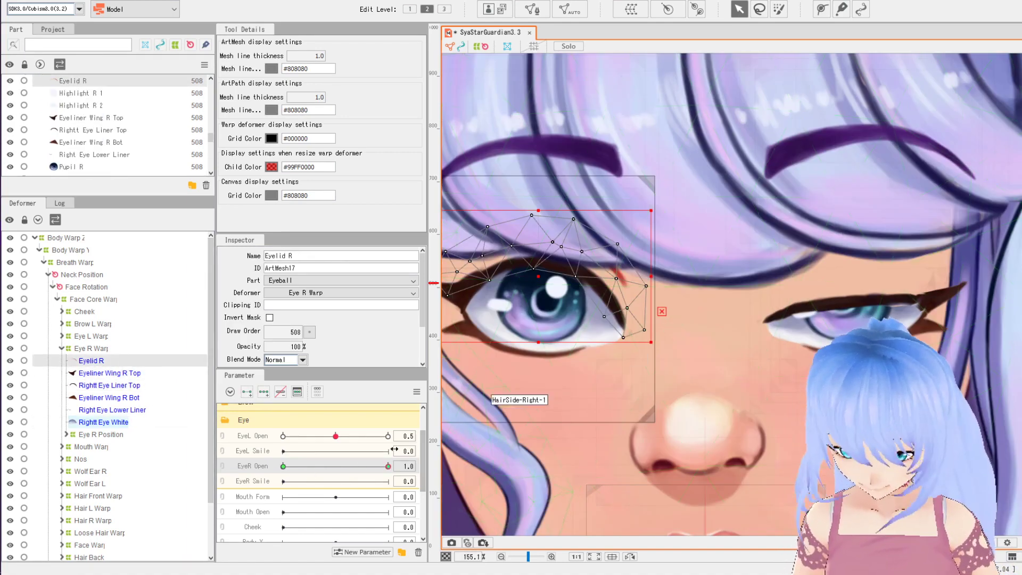
{"action": "left_click_drag", "start_coordinate": [596, 404], "coordinate": [663, 402]}
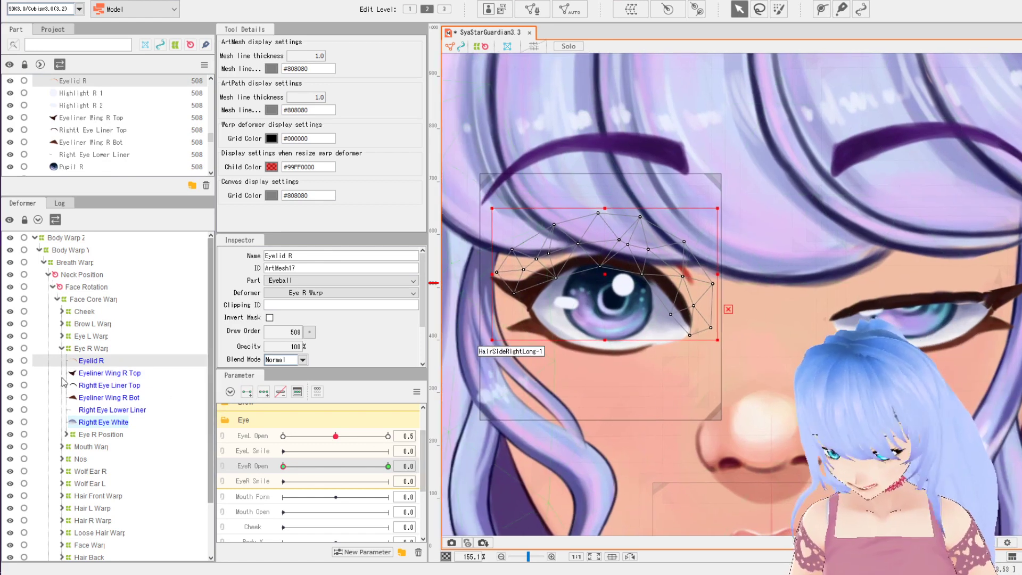
- Draw a five-point deform path on Rightt Eye Liner Top, following the lash line from the outer corner to the inner corner
{"action": "left_click", "coordinate": [116, 373]}
{"action": "left_click", "coordinate": [125, 387]}
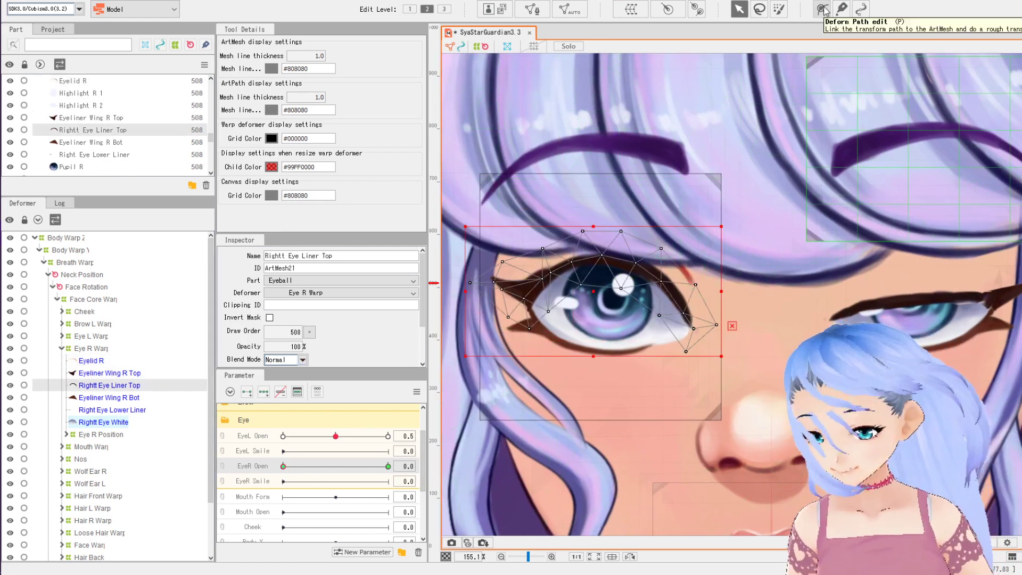
{"action": "left_click", "coordinate": [823, 9]}
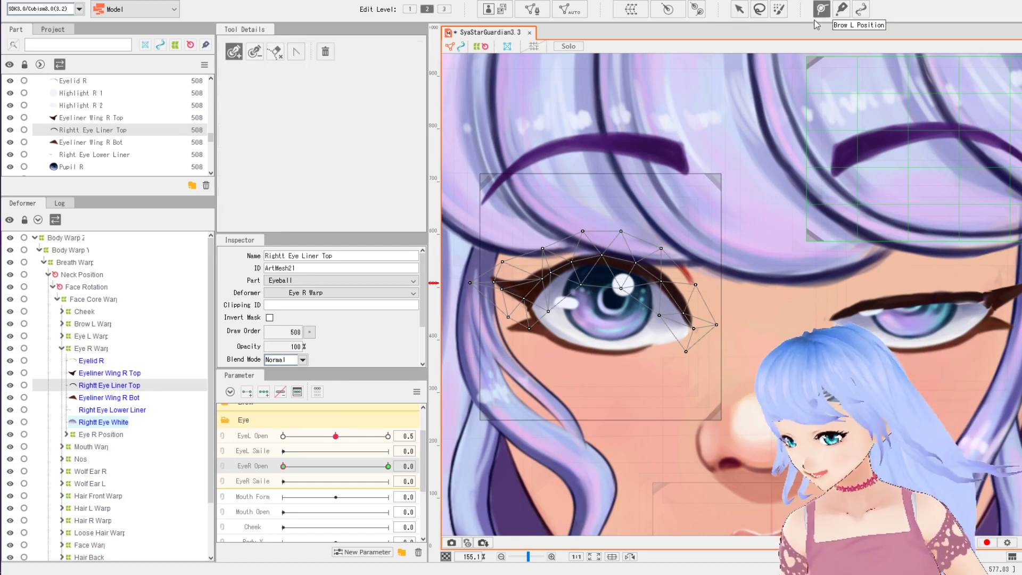
{"action": "left_click", "coordinate": [529, 292]}
{"action": "left_click", "coordinate": [594, 260]}
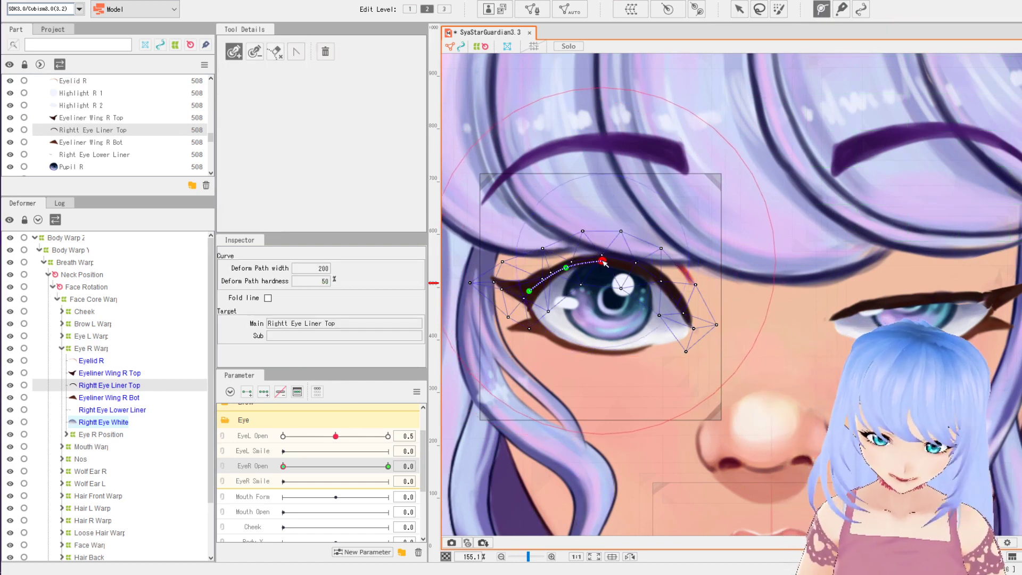
{"action": "key", "text": "ctrl+z"}
{"action": "key", "text": "ctrl+z"}
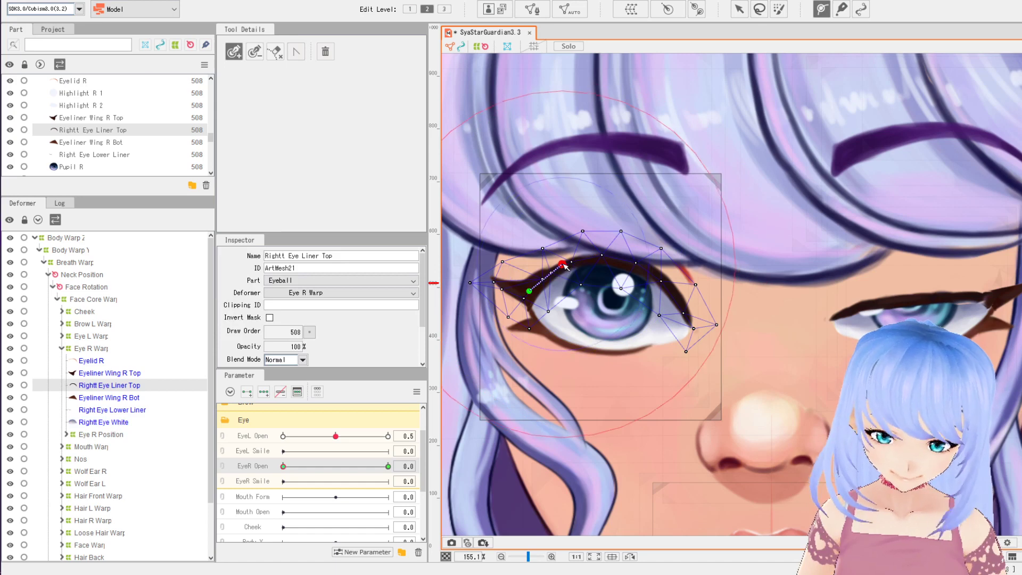
{"action": "left_click", "coordinate": [603, 259]}
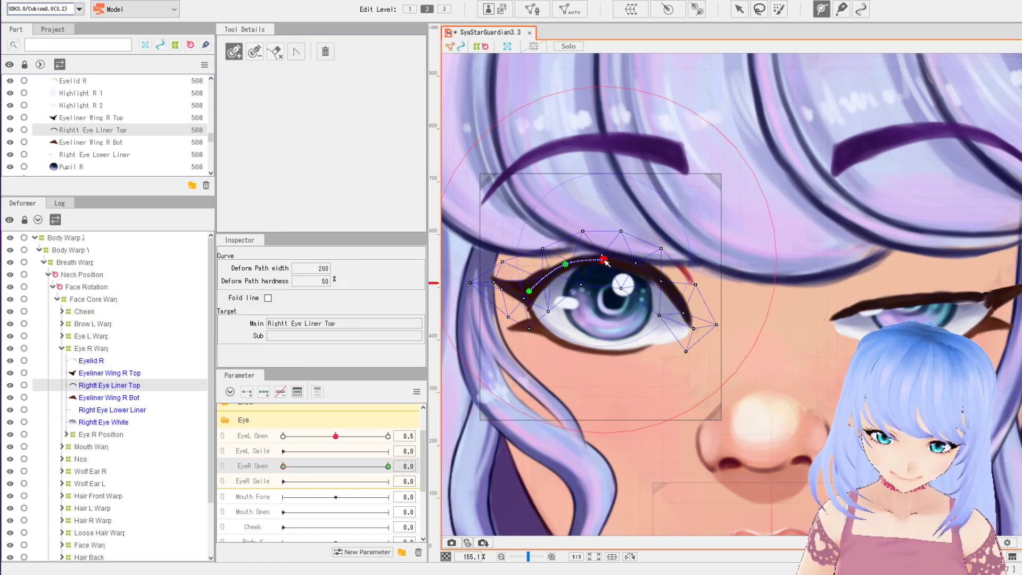
{"action": "left_click", "coordinate": [663, 281]}
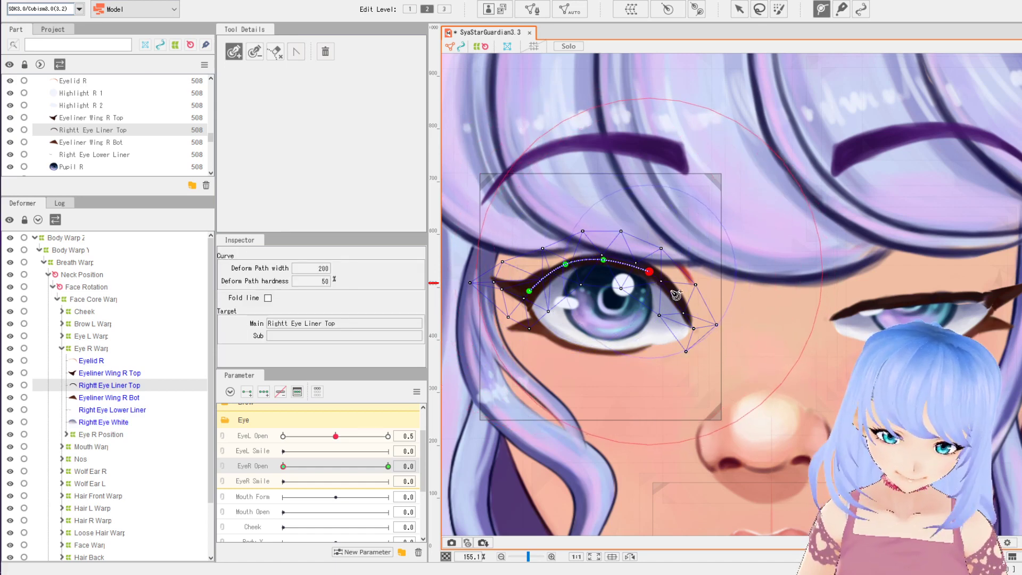
{"action": "left_click", "coordinate": [687, 316]}
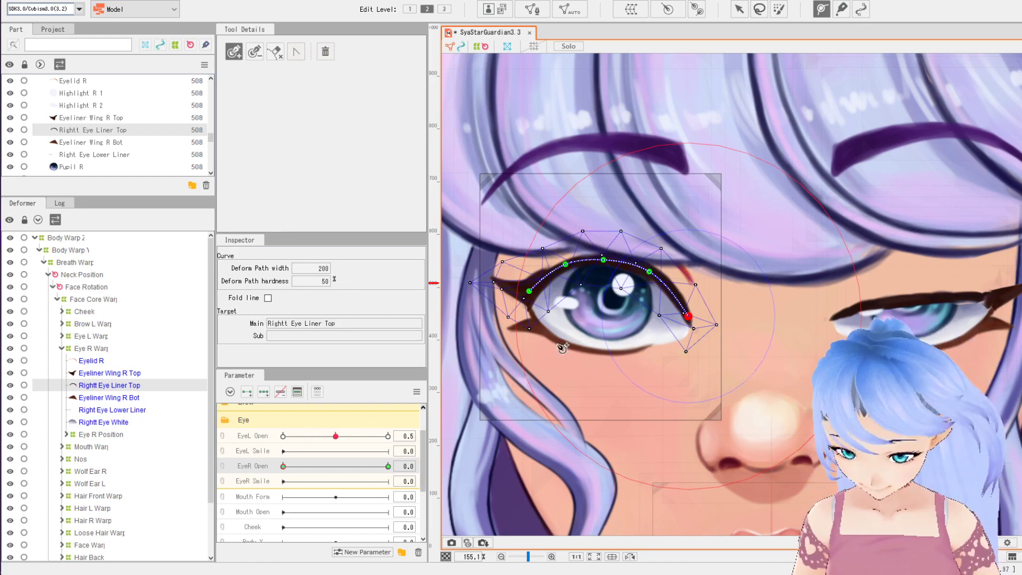
- At EyeR Open 0.0, pull Rightt Eye Liner Top's path points down so the liner curves along the lower lid
{"action": "left_click", "coordinate": [745, 10]}
{"action": "left_click_drag", "start_coordinate": [565, 264], "coordinate": [558, 308]}
{"action": "left_click_drag", "start_coordinate": [602, 260], "coordinate": [598, 352]}
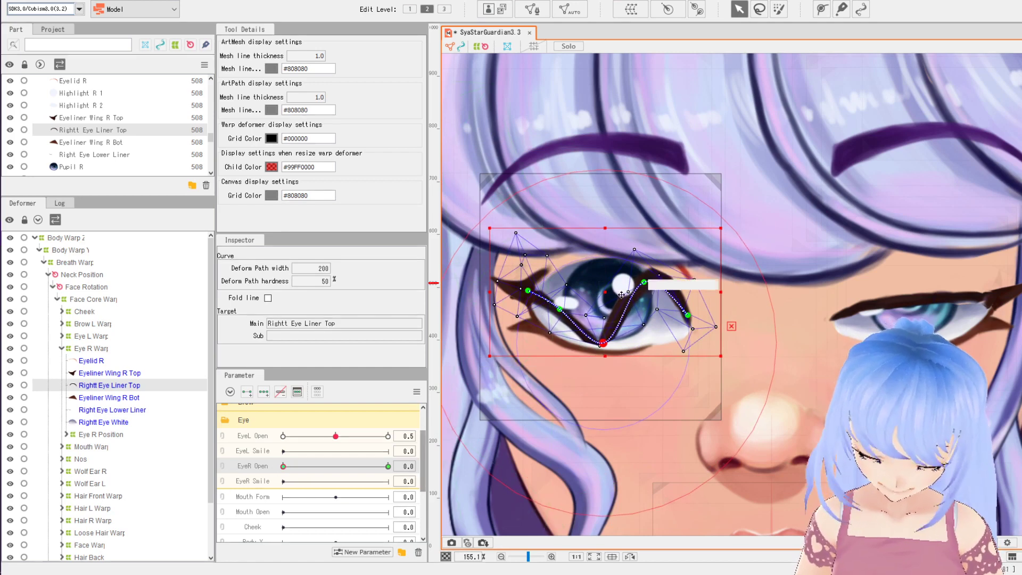
{"action": "left_click_drag", "start_coordinate": [646, 287], "coordinate": [647, 354]}
{"action": "left_click_drag", "start_coordinate": [689, 314], "coordinate": [650, 346]}
{"action": "left_click_drag", "start_coordinate": [559, 308], "coordinate": [544, 326]}
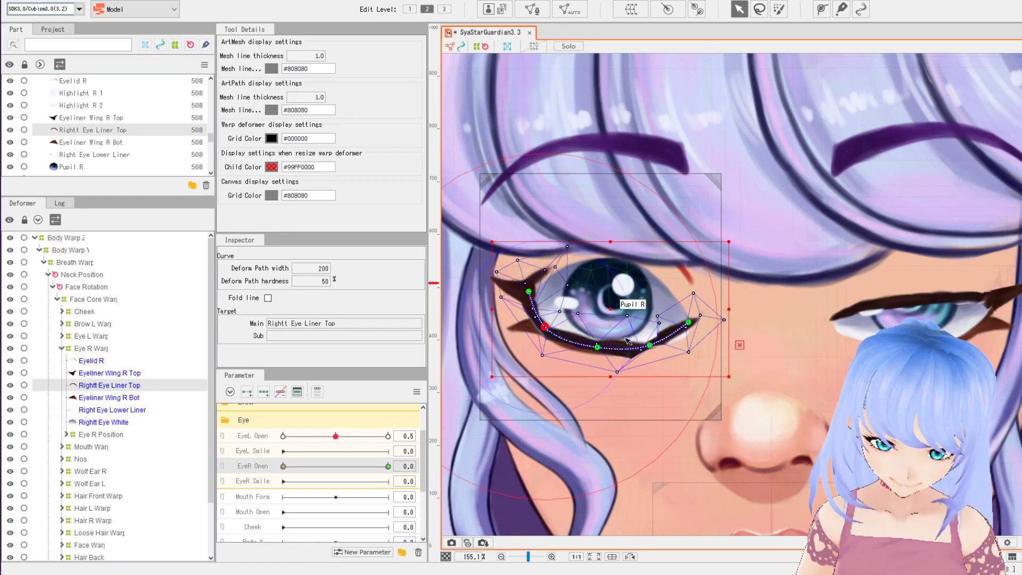
- Fine-tune Rightt Eye Liner Top's deform path points at both corners and the middle into a smooth closed-lid curve
{"action": "scroll", "coordinate": [682, 348], "scroll_direction": "up", "scroll_amount": 4}
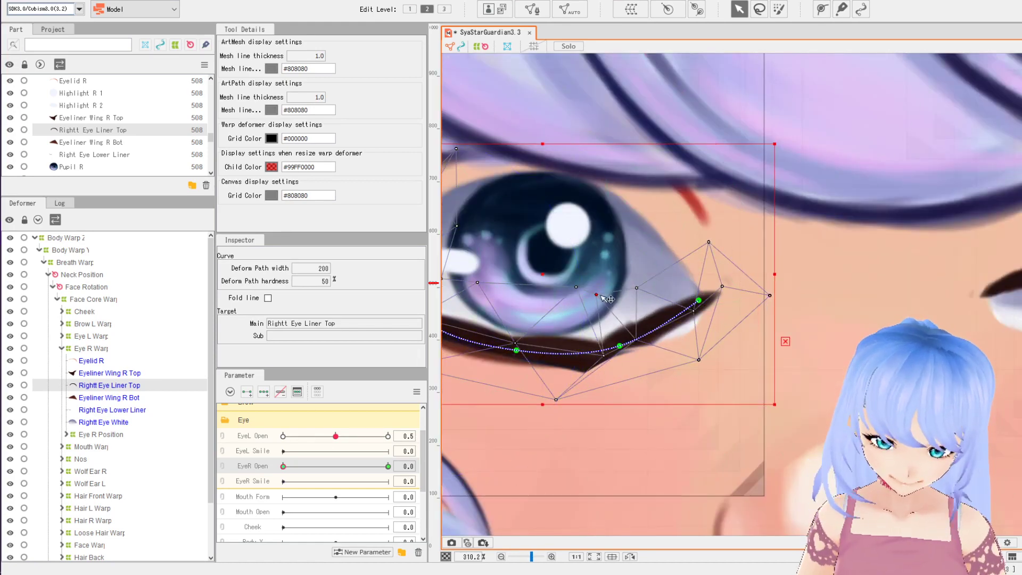
{"action": "left_click", "coordinate": [647, 348]}
{"action": "left_click_drag", "start_coordinate": [638, 342], "coordinate": [646, 353]}
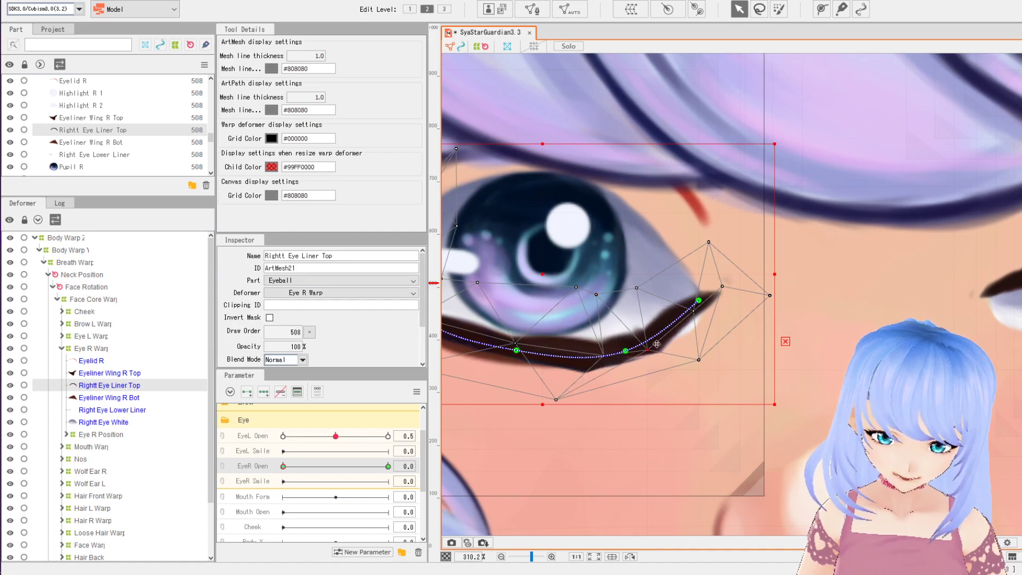
{"action": "left_click_drag", "start_coordinate": [698, 300], "coordinate": [701, 329]}
{"action": "left_click_drag", "start_coordinate": [554, 334], "coordinate": [591, 372]}
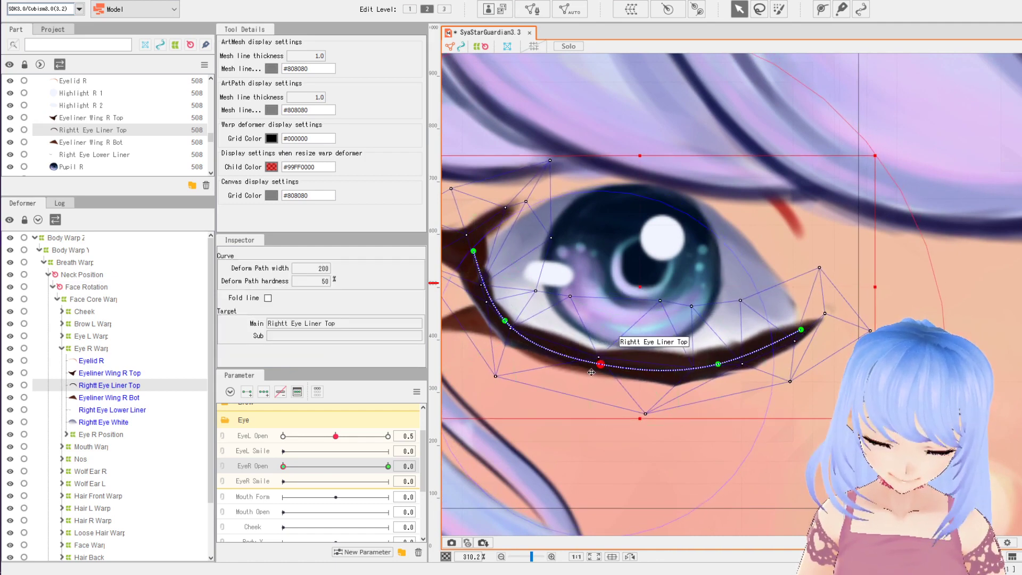
{"action": "left_click_drag", "start_coordinate": [495, 377], "coordinate": [514, 384]}
{"action": "left_click_drag", "start_coordinate": [618, 358], "coordinate": [707, 395]}
{"action": "left_click_drag", "start_coordinate": [562, 288], "coordinate": [565, 298]}
{"action": "left_click", "coordinate": [564, 298]}
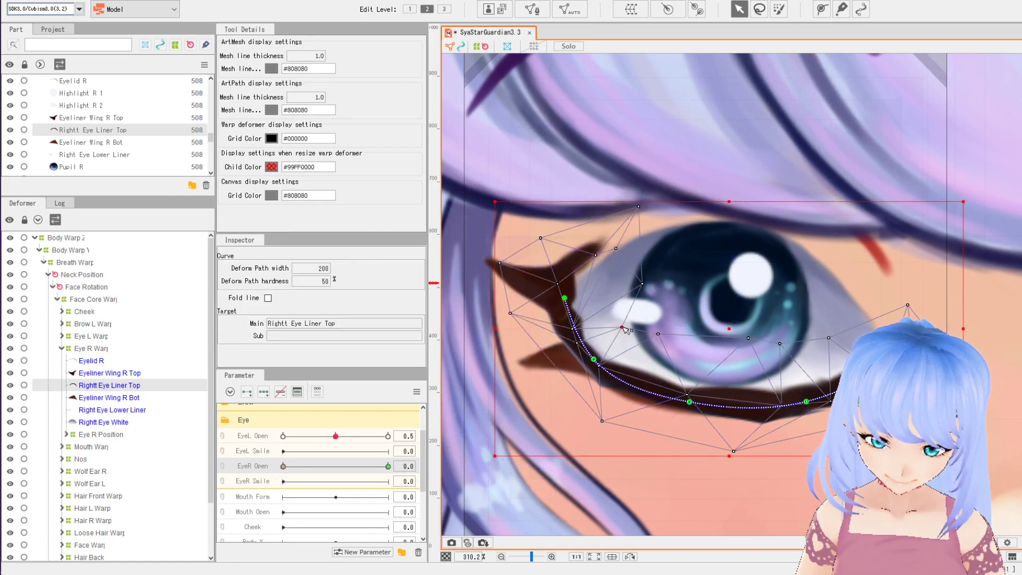
{"action": "left_click_drag", "start_coordinate": [618, 325], "coordinate": [626, 329]}
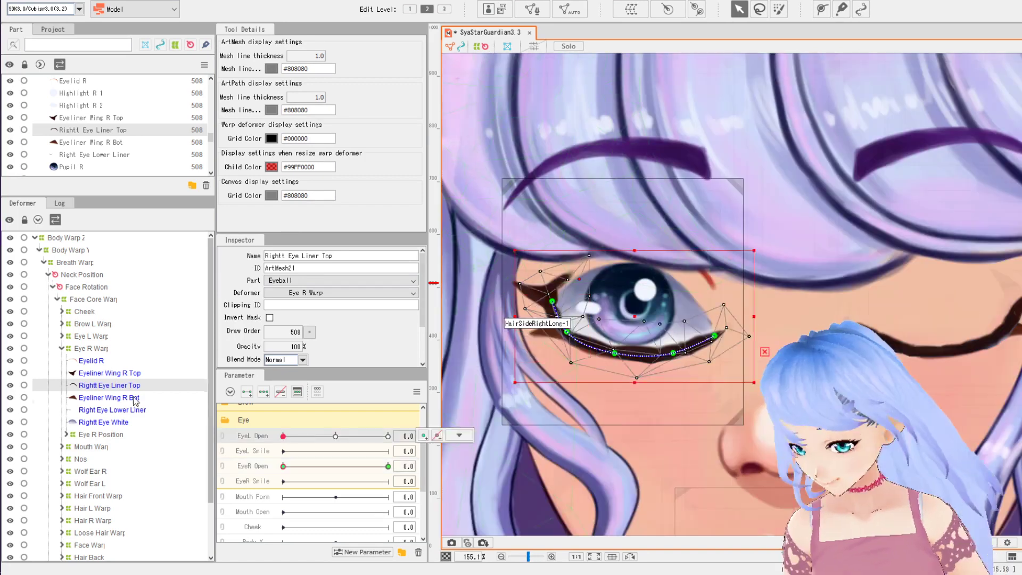
- With both eyes set to 0.0, move Eyeliner Wing R Top's inner vertices down so its spike folds along the closed liner
{"action": "scroll", "coordinate": [540, 304], "scroll_direction": "down", "scroll_amount": 3}
{"action": "left_click", "coordinate": [508, 322]}
{"action": "left_click", "coordinate": [110, 372]}
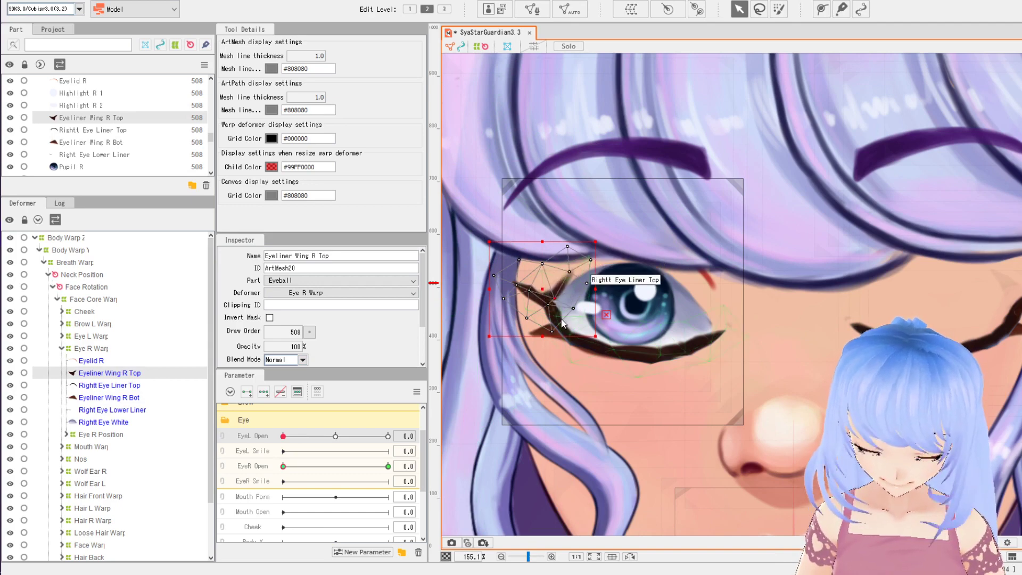
{"action": "scroll", "coordinate": [563, 322], "scroll_direction": "up", "scroll_amount": 3}
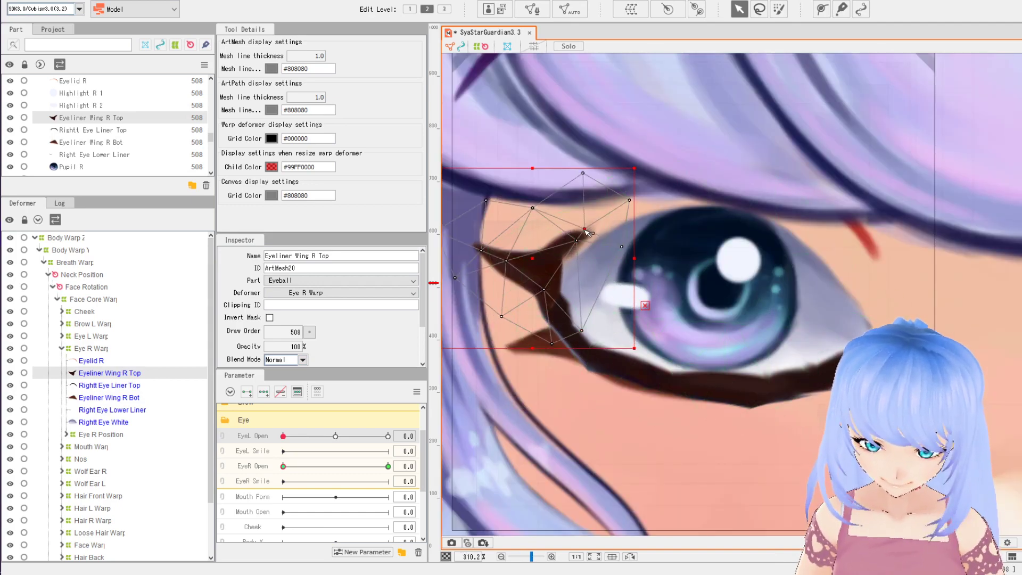
{"action": "left_click", "coordinate": [119, 387]}
{"action": "left_click", "coordinate": [127, 411]}
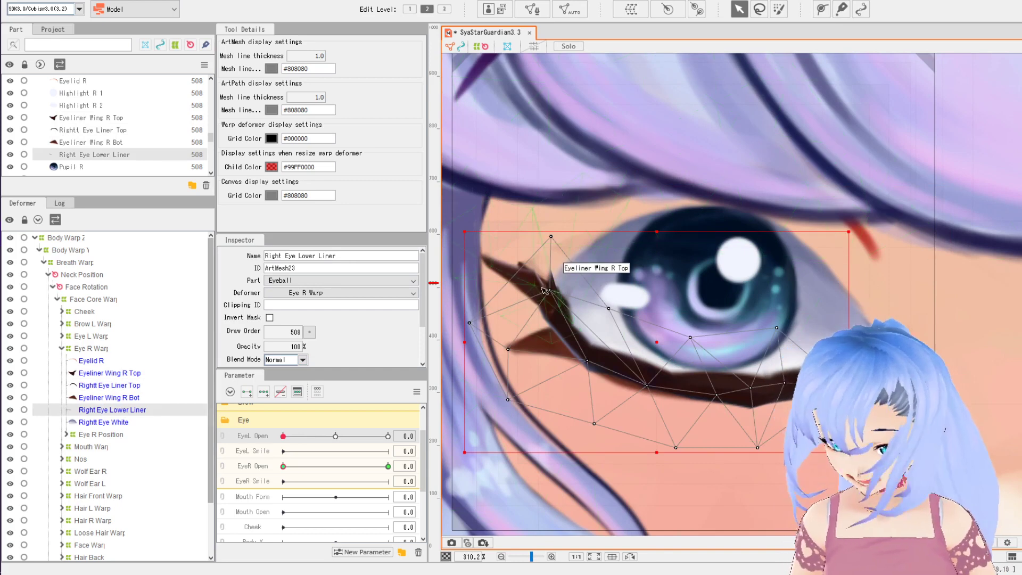
{"action": "left_click", "coordinate": [570, 314]}
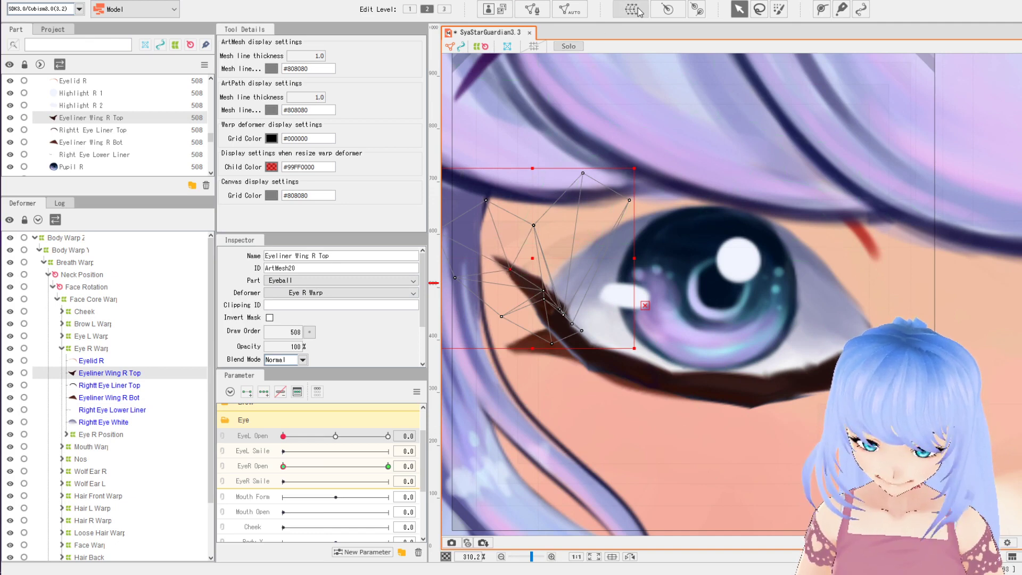
{"action": "scroll", "coordinate": [628, 376], "scroll_direction": "down", "scroll_amount": 2}
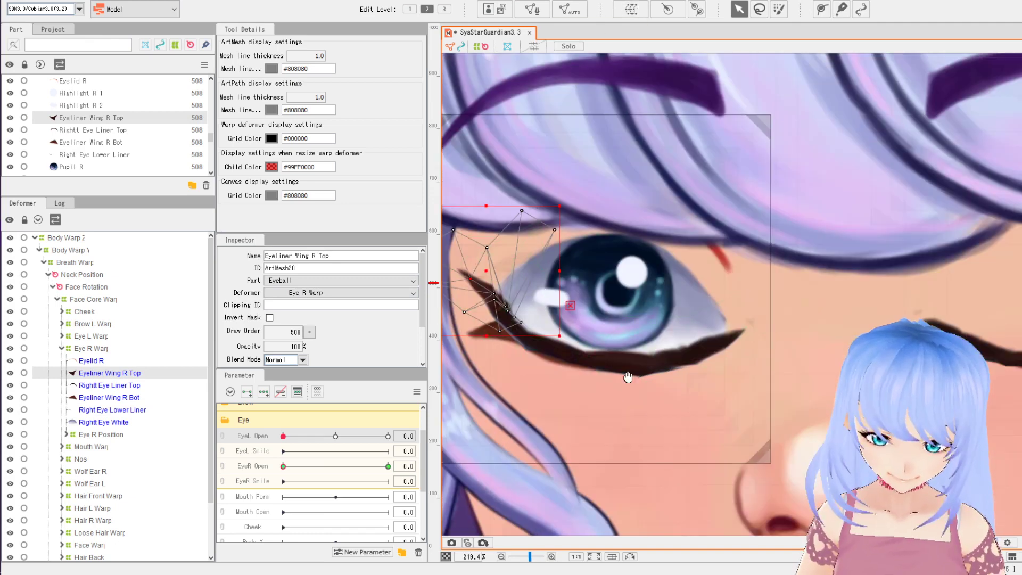
{"action": "left_click_drag", "start_coordinate": [606, 407], "coordinate": [688, 413]}
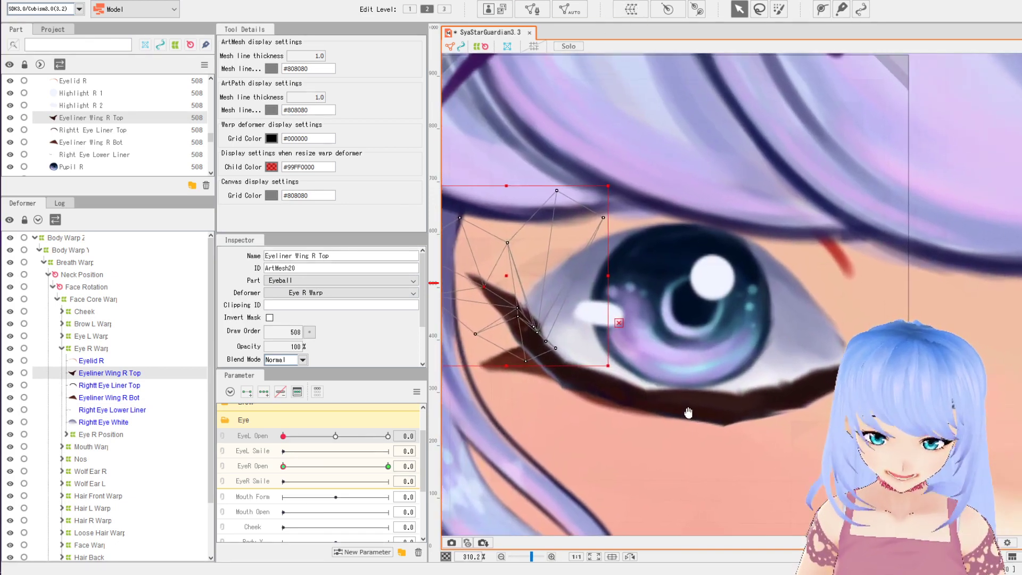
{"action": "left_click_drag", "start_coordinate": [720, 341], "coordinate": [722, 370]}
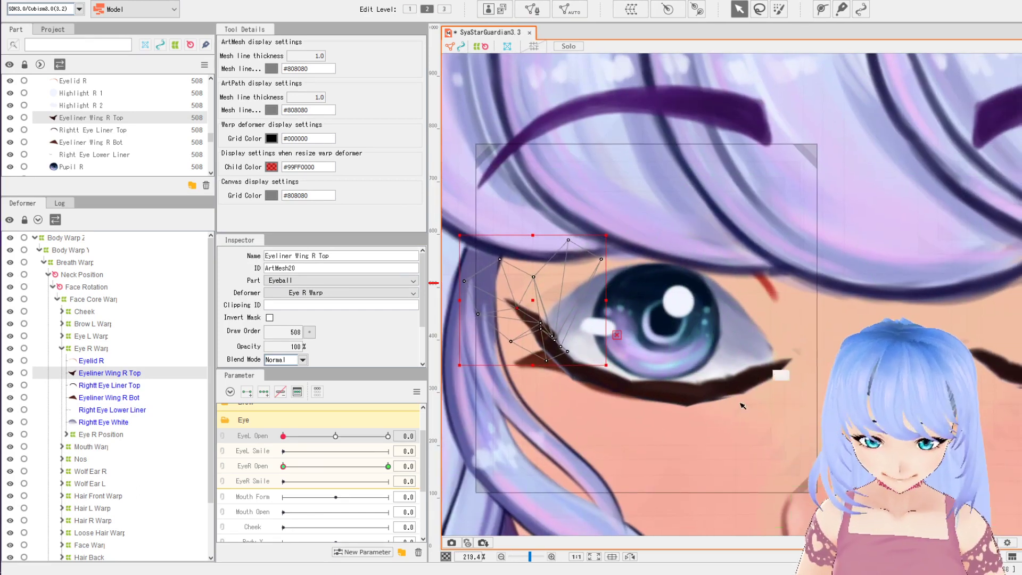
- Fold Rightt Eye White's upper vertices down behind the closed upper liner at EyeR Open 0.0
{"action": "left_click", "coordinate": [754, 351]}
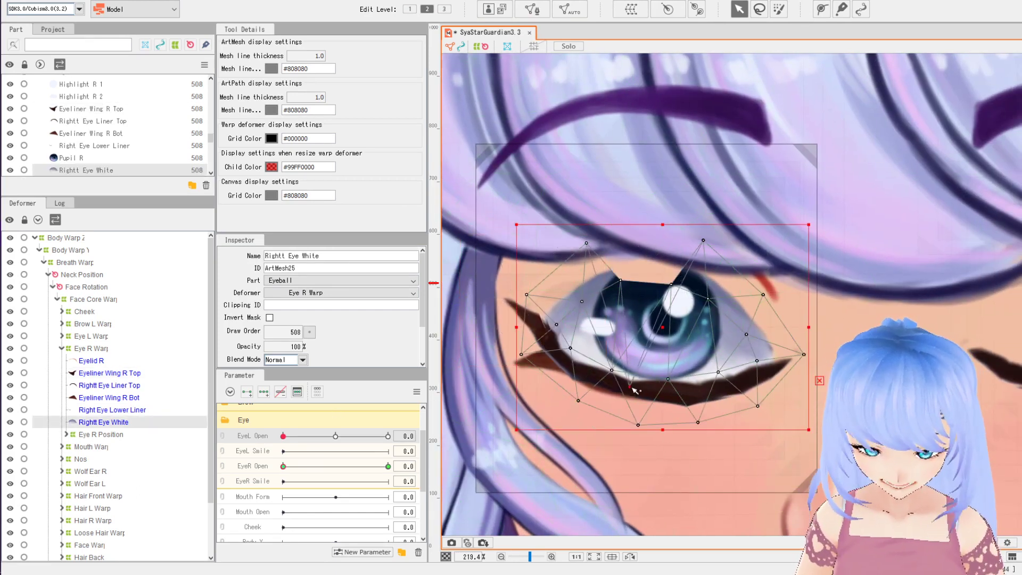
{"action": "left_click_drag", "start_coordinate": [673, 329], "coordinate": [676, 387]}
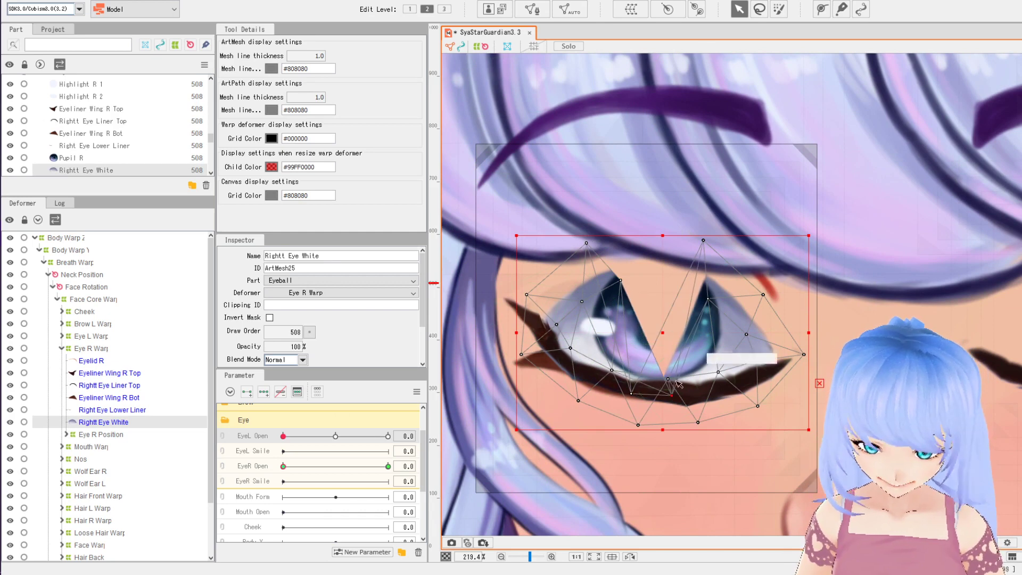
{"action": "left_click_drag", "start_coordinate": [703, 240], "coordinate": [709, 389]}
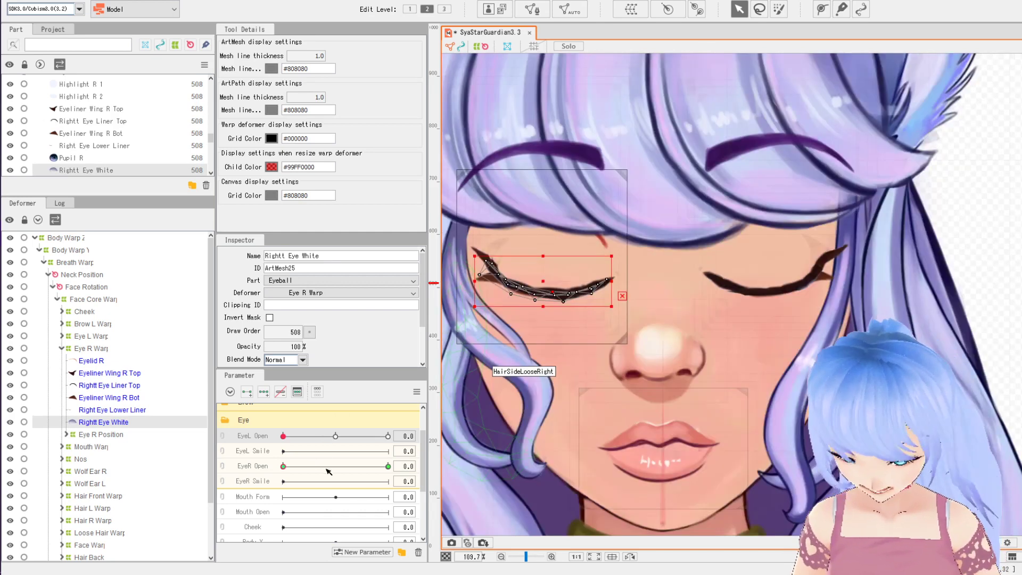
- Preview the right eye's opening, add a key at 0.5 on EyeR Open for Rightt Eye White, and set the parameter to 0.5
{"action": "mouse_move", "coordinate": [328, 470]}
{"action": "left_mouse_down"}
{"action": "mouse_move", "coordinate": [386, 470]}
{"action": "mouse_move", "coordinate": [285, 471]}
{"action": "mouse_move", "coordinate": [372, 470]}
{"action": "mouse_move", "coordinate": [346, 470]}
{"action": "left_mouse_up"}
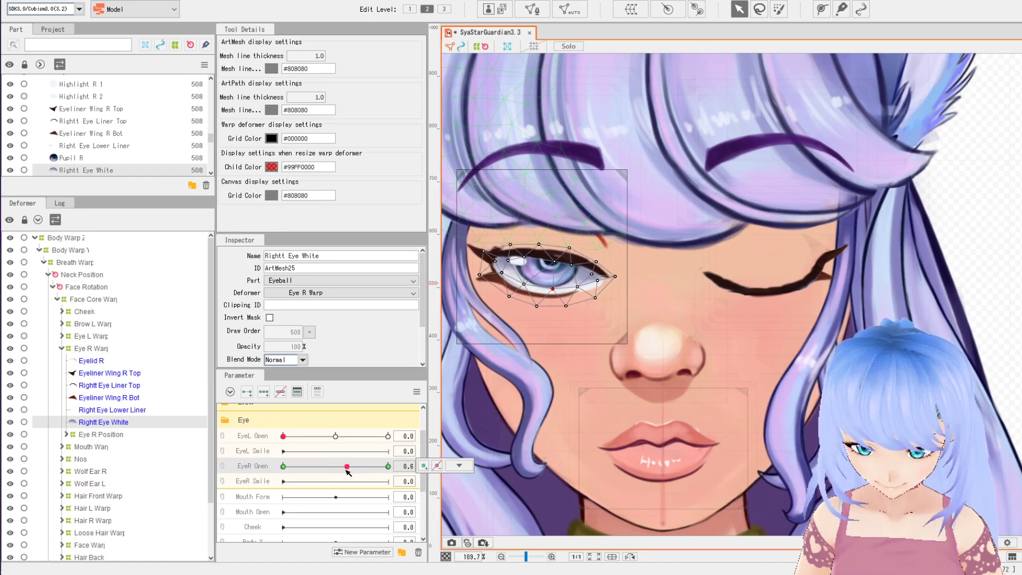
{"action": "double_click", "coordinate": [235, 468]}
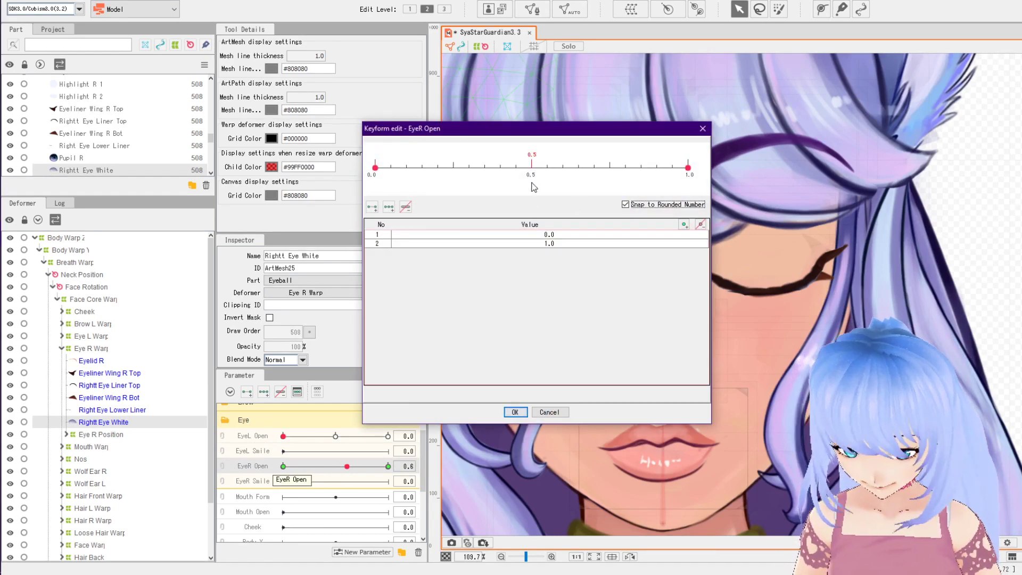
{"action": "left_click", "coordinate": [684, 224]}
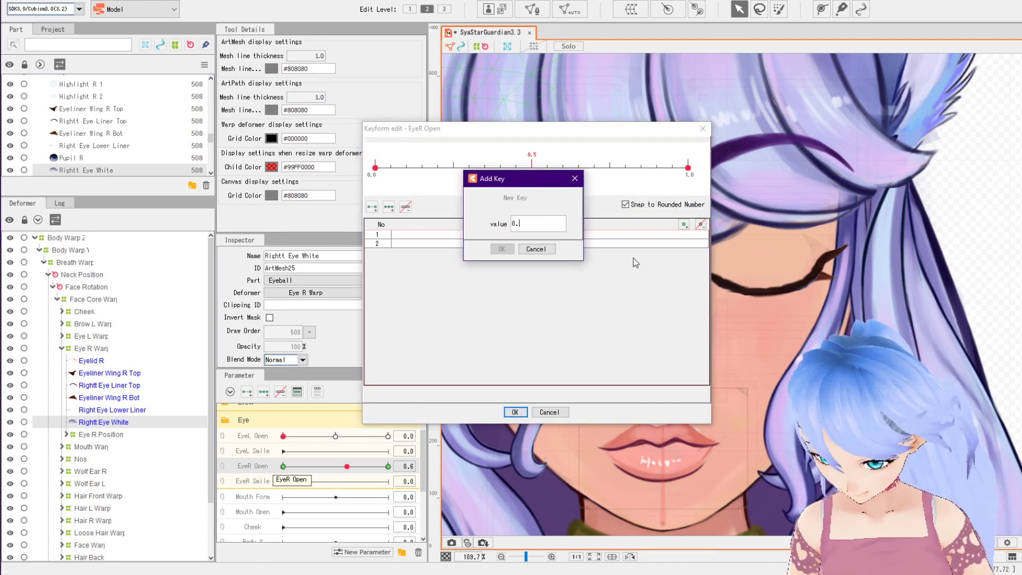
{"action": "left_click", "coordinate": [502, 248]}
{"action": "left_click", "coordinate": [515, 412]}
{"action": "left_click", "coordinate": [335, 466]}
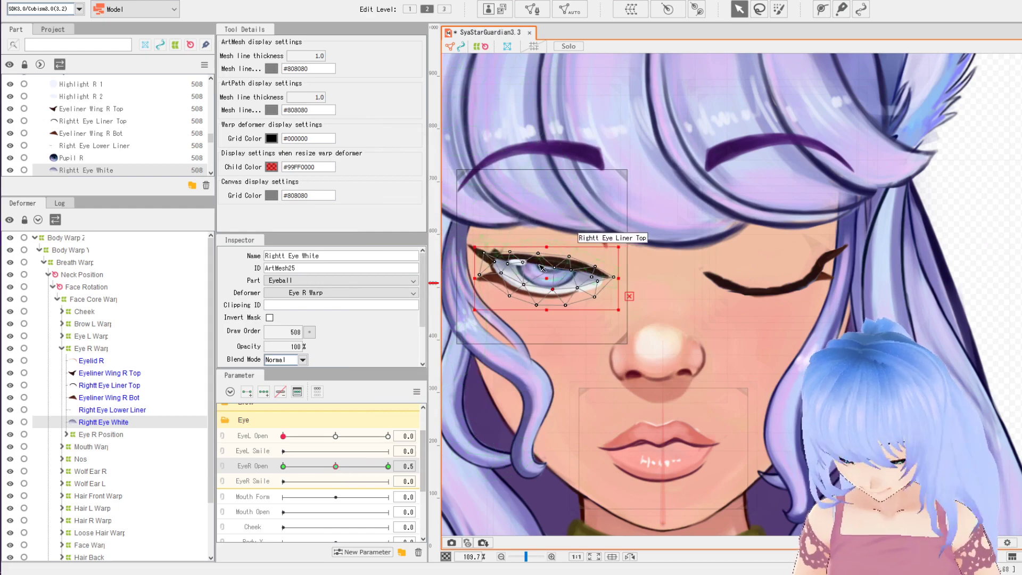
- Select Eyeliner Wing R Top and, at EyeR Open 0.5, fold its inner upper vertices down along the half-closed liner
{"action": "scroll", "coordinate": [517, 287], "scroll_direction": "up", "scroll_amount": 5}
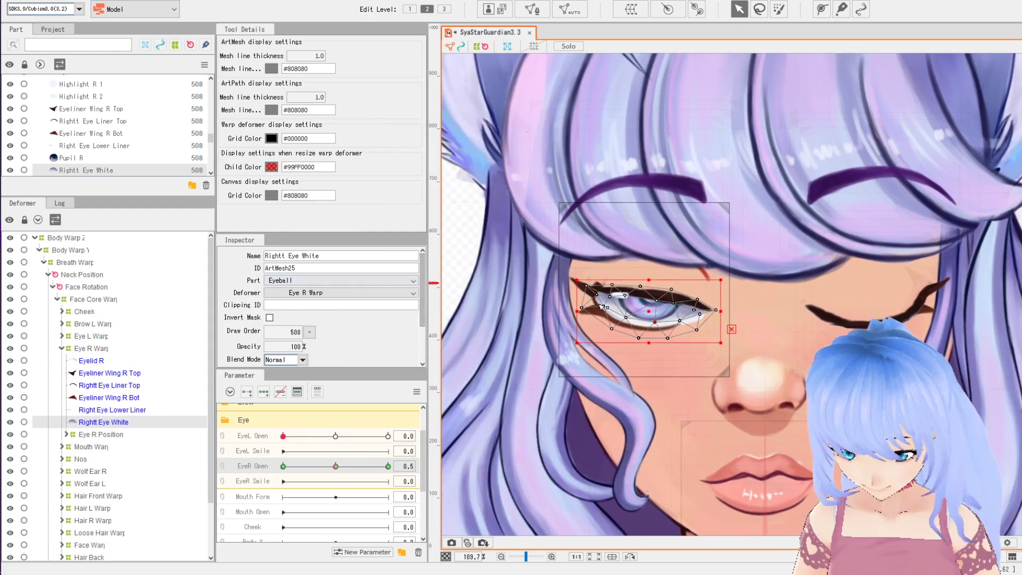
{"action": "left_click", "coordinate": [620, 268]}
{"action": "left_click", "coordinate": [622, 270]}
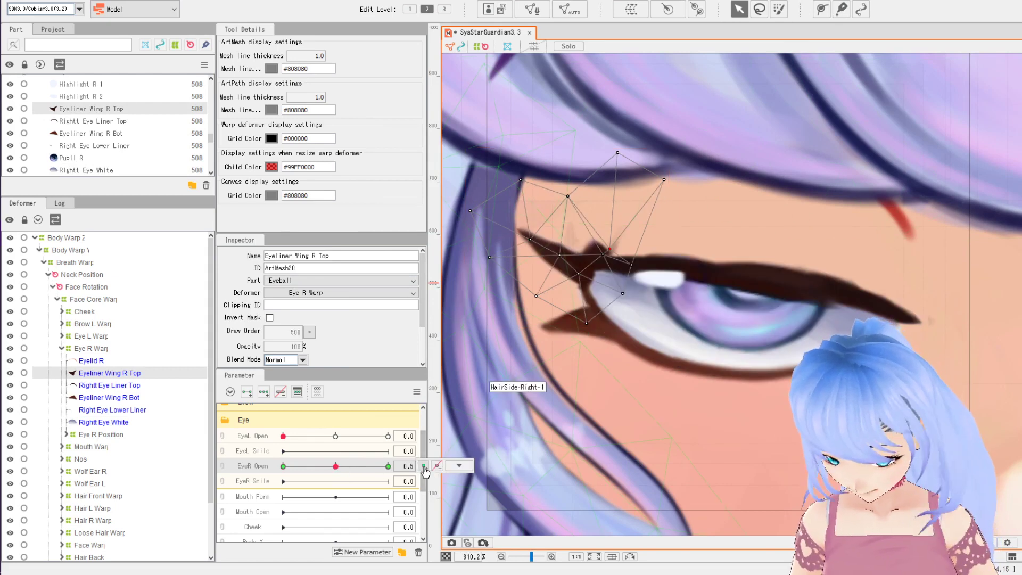
{"action": "left_click_drag", "start_coordinate": [611, 249], "coordinate": [586, 214]}
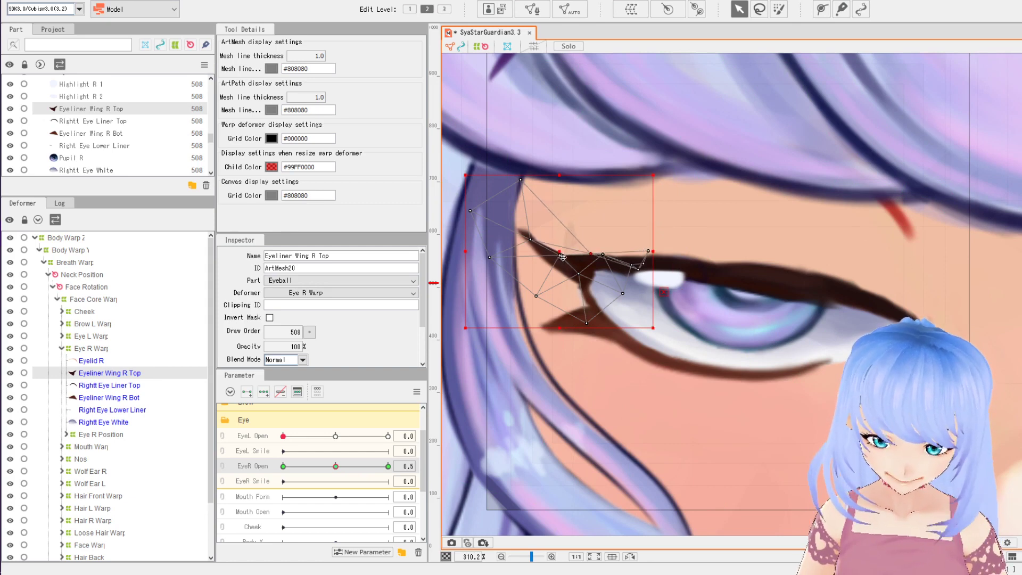
- Fine-tune Eyeliner Wing R Top's vertices along its upper edge to smooth its join with the half-closed upper liner
{"action": "scroll", "coordinate": [563, 257], "scroll_direction": "up", "scroll_amount": 3}
{"action": "scroll", "coordinate": [559, 255], "scroll_direction": "up", "scroll_amount": 2}
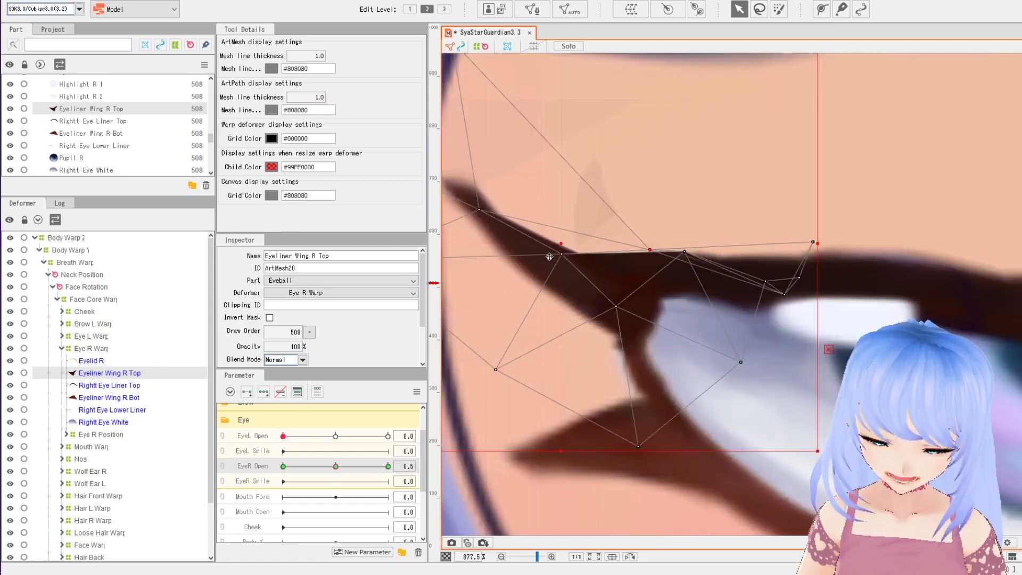
{"action": "scroll", "coordinate": [564, 256], "scroll_direction": "up", "scroll_amount": 2}
{"action": "left_click_drag", "start_coordinate": [567, 256], "coordinate": [574, 236]}
{"action": "left_click_drag", "start_coordinate": [743, 245], "coordinate": [692, 176]}
{"action": "left_click_drag", "start_coordinate": [817, 250], "coordinate": [824, 274]}
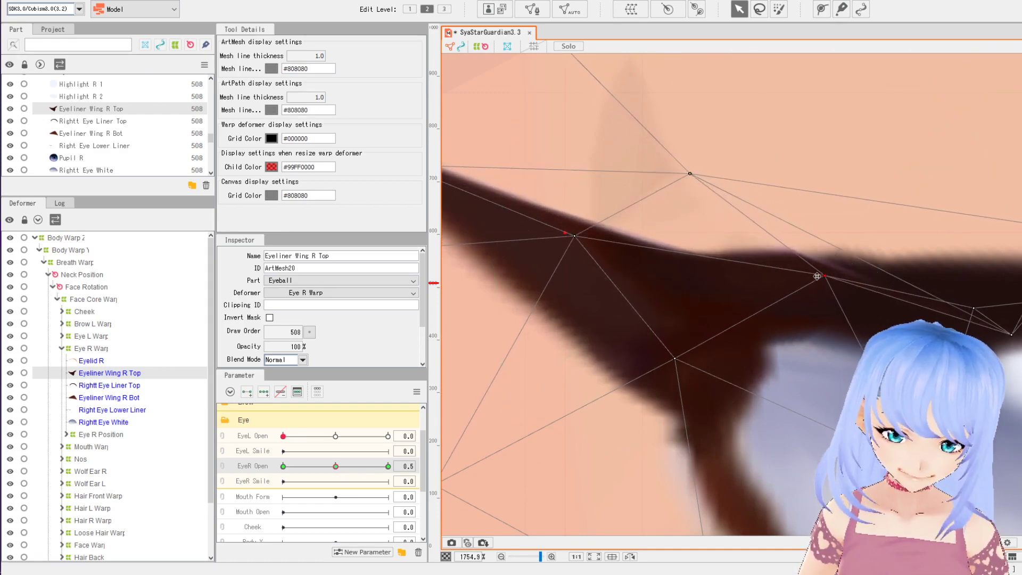
{"action": "mouse_move", "coordinate": [690, 173]}
{"action": "left_mouse_down"}
{"action": "mouse_move", "coordinate": [704, 148]}
{"action": "mouse_move", "coordinate": [701, 163]}
{"action": "left_mouse_up"}
{"action": "scroll", "coordinate": [730, 242], "scroll_direction": "down", "scroll_amount": 5}
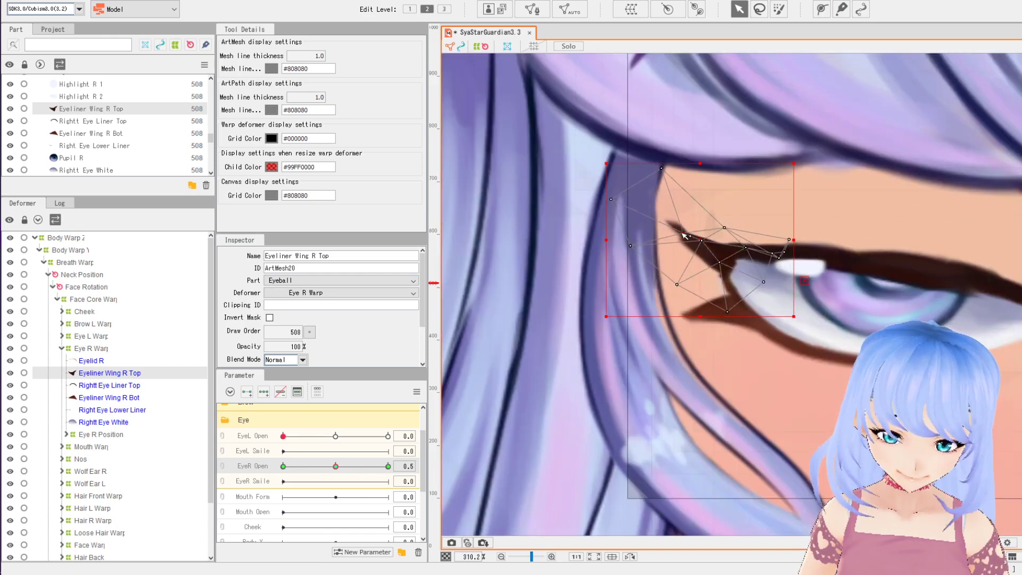
{"action": "scroll", "coordinate": [635, 225], "scroll_direction": "down", "scroll_amount": 5}
- Preview the closed right eye and save the model, leaving both EyeR Open and EyeL Open set to 1.0
{"action": "left_click", "coordinate": [283, 466]}
{"action": "key", "text": "ctrl+s"}
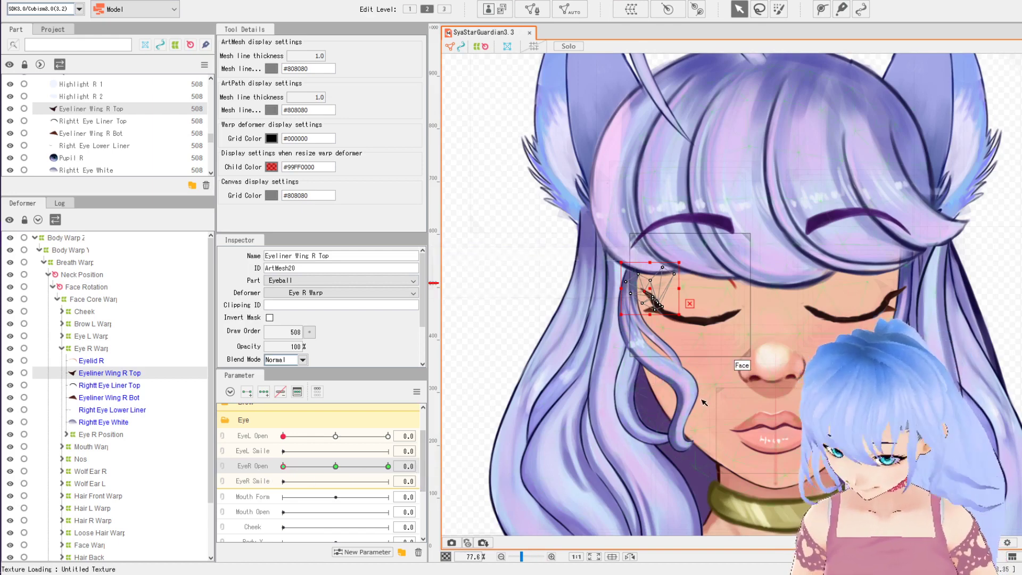
{"action": "left_click_drag", "start_coordinate": [706, 399], "coordinate": [631, 406]}
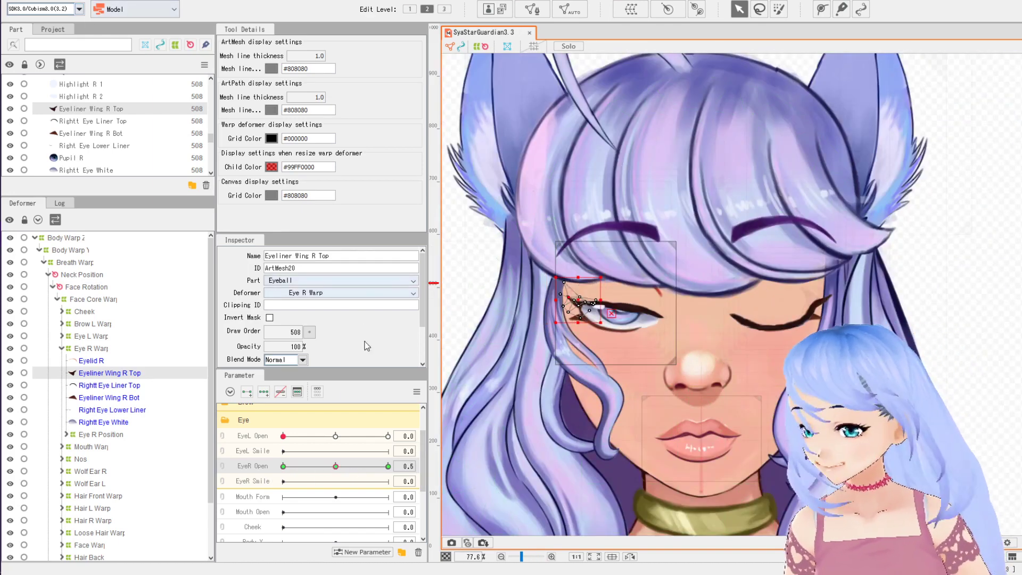
{"action": "left_click", "coordinate": [388, 466]}
{"action": "left_click", "coordinate": [388, 436]}
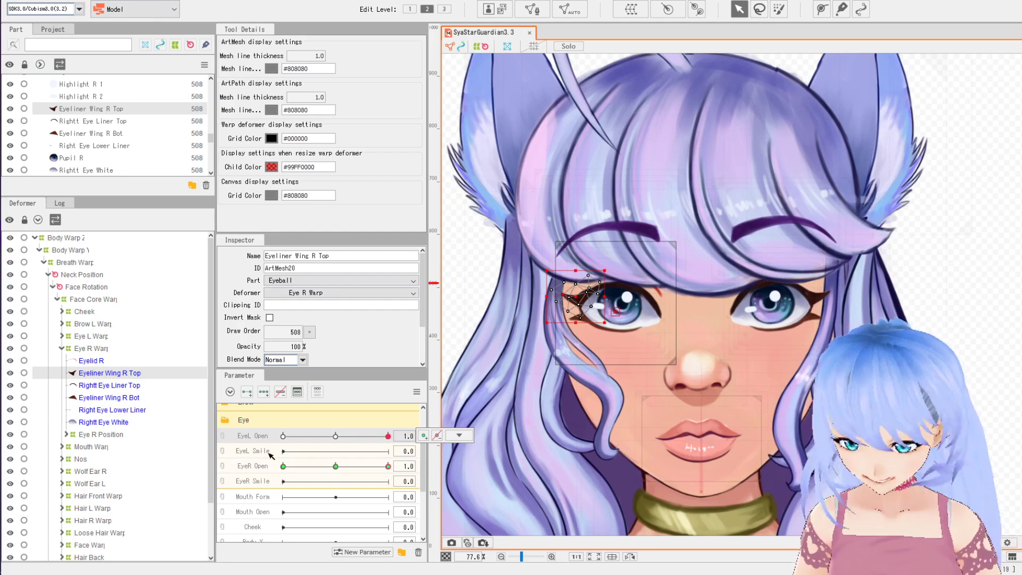
{"action": "scroll", "coordinate": [732, 303], "scroll_direction": "up", "scroll_amount": 3}
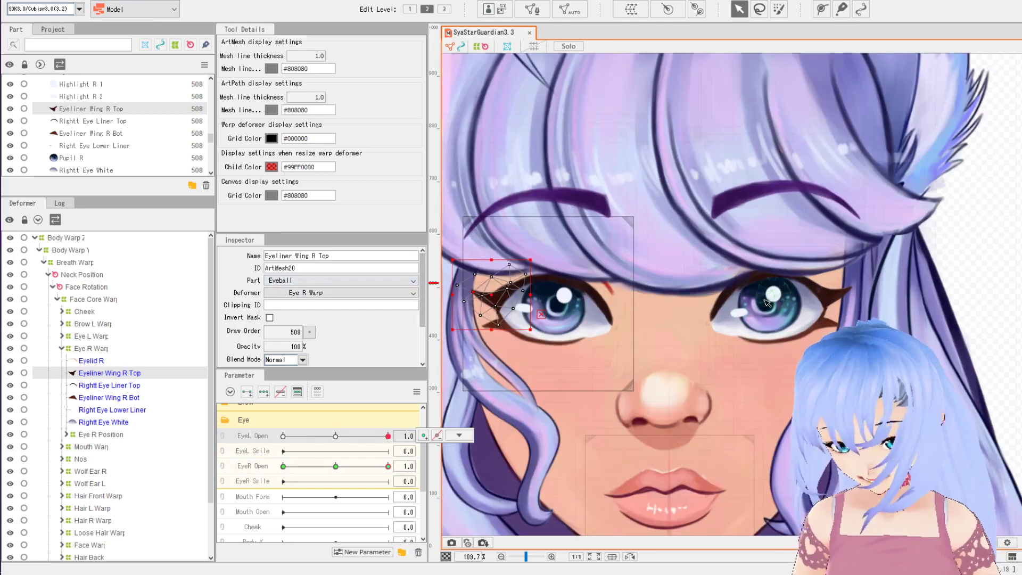
- Save a new version of the model as SyaStarGuardian3.6.cmo3 and check the file in the project folder
{"action": "left_click", "coordinate": [8, 0]}
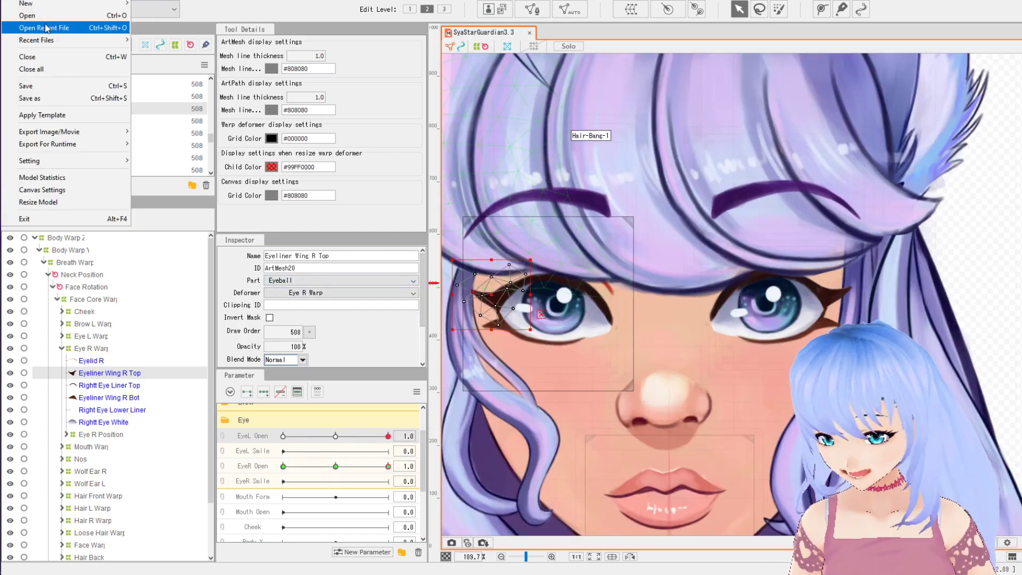
{"action": "left_click", "coordinate": [32, 98]}
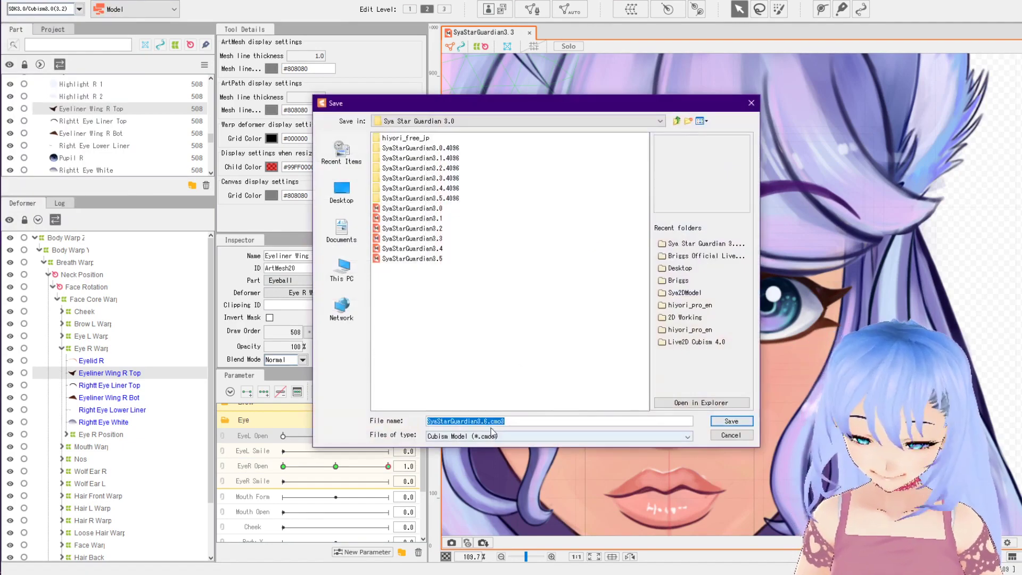
{"action": "left_click", "coordinate": [731, 421]}
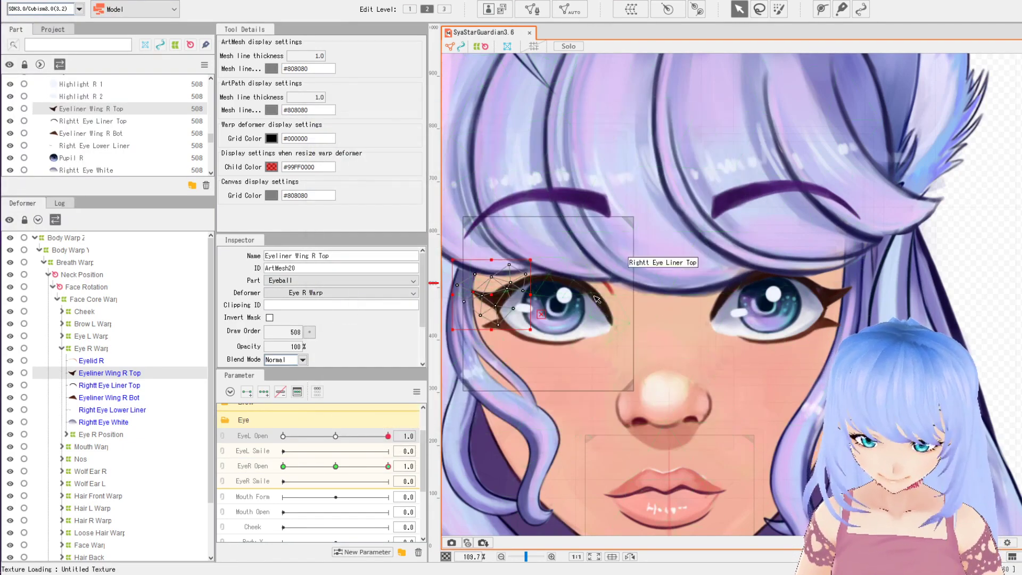
{"action": "key", "text": "alt+Tab"}
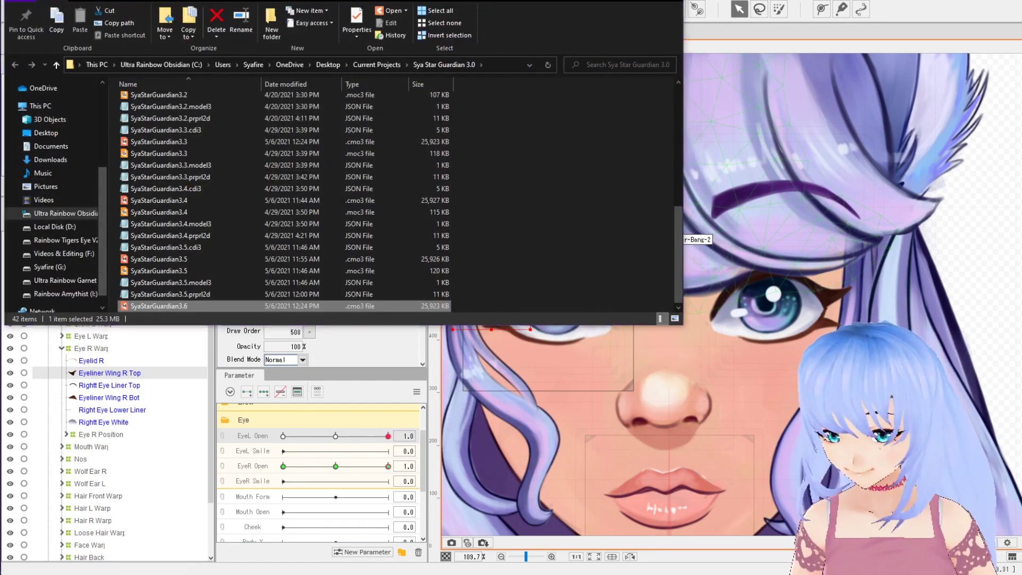
{"action": "key", "text": "alt+Tab"}
- Switch to PrprLive, load the Sya Star Guardian Live2D model, and enlarge it on the stage
{"action": "left_click", "coordinate": [11, 1]}
{"action": "mouse_move", "coordinate": [69, 158]}
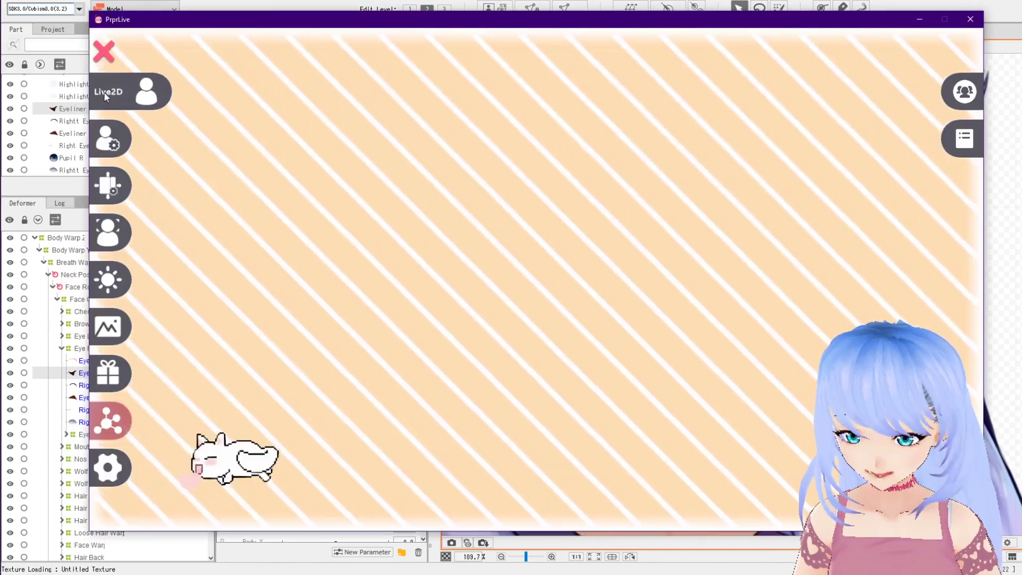
{"action": "left_click", "coordinate": [105, 92]}
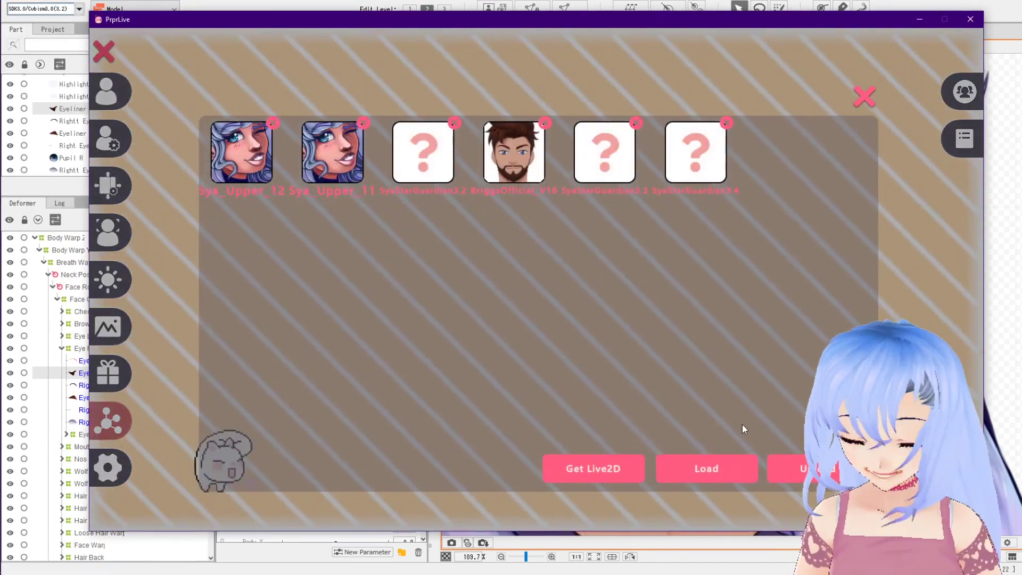
{"action": "left_click", "coordinate": [710, 467]}
{"action": "double_click", "coordinate": [265, 272]}
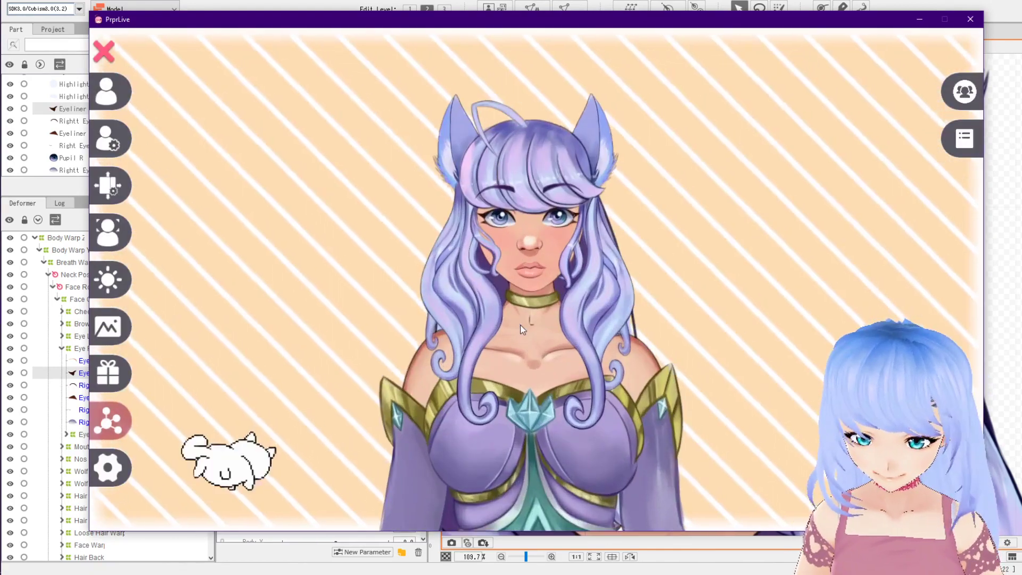
{"action": "scroll", "coordinate": [520, 329], "scroll_direction": "up", "scroll_amount": 4}
- Try to start face capture in GameAnimoji(DLC) mode with the c922 Pro Stream Webcam, retrying after checking another running program
{"action": "left_click", "coordinate": [118, 230]}
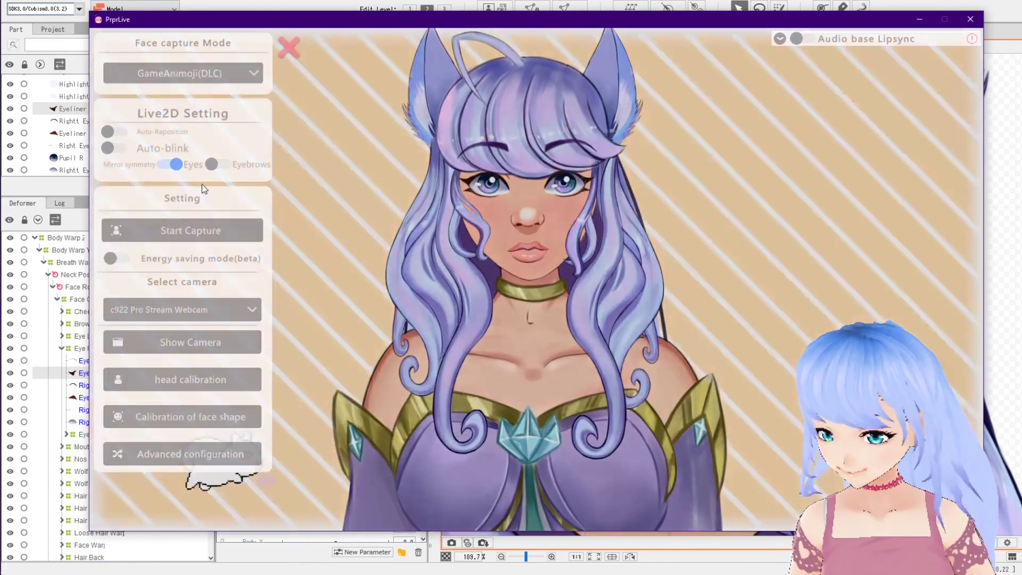
{"action": "left_click", "coordinate": [206, 230]}
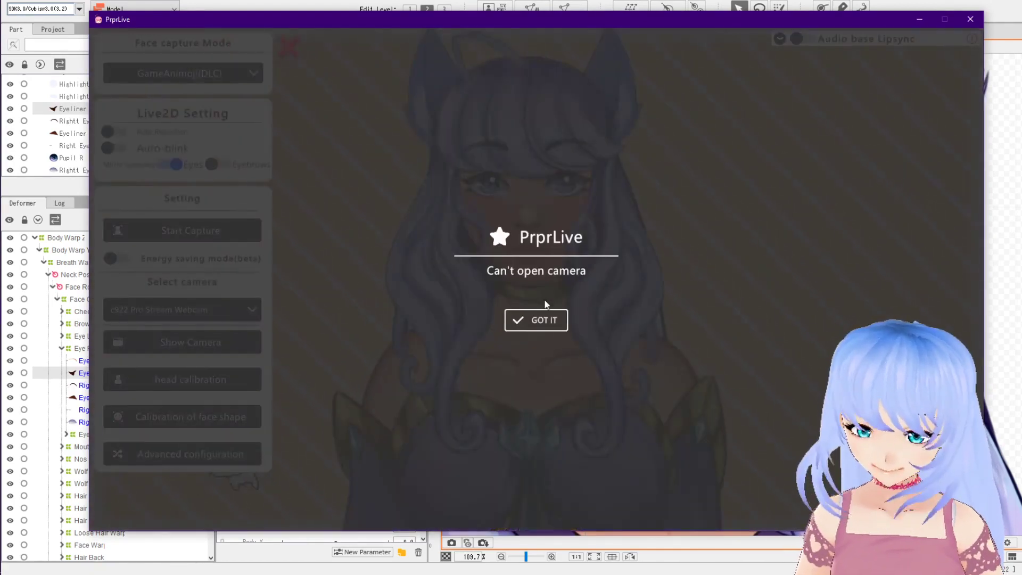
{"action": "left_click", "coordinate": [536, 320]}
{"action": "mouse_move", "coordinate": [39, 159]}
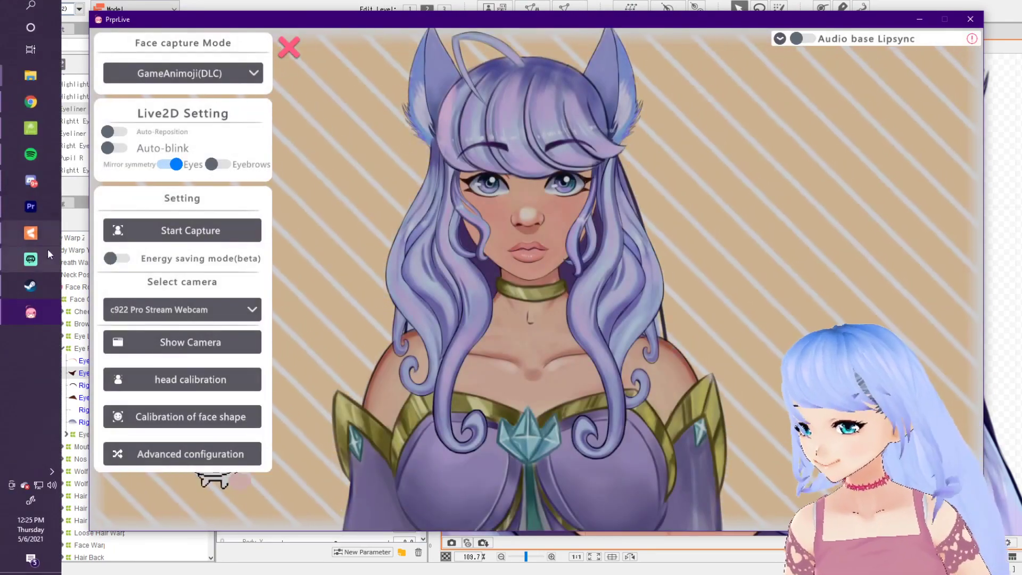
{"action": "left_click", "coordinate": [35, 124]}
{"action": "left_click", "coordinate": [902, 58]}
{"action": "left_click", "coordinate": [255, 232]}
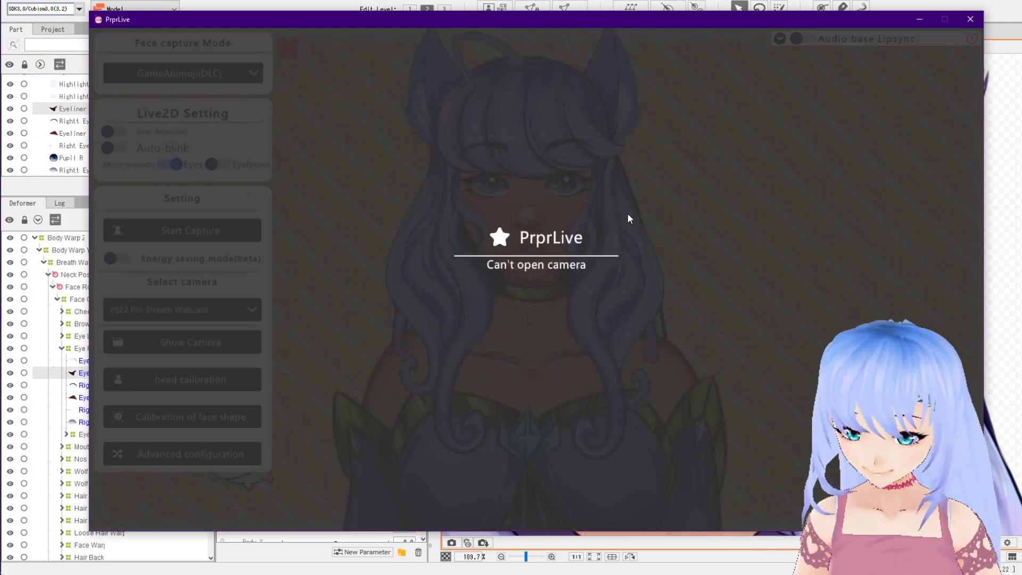
{"action": "left_click", "coordinate": [531, 320]}
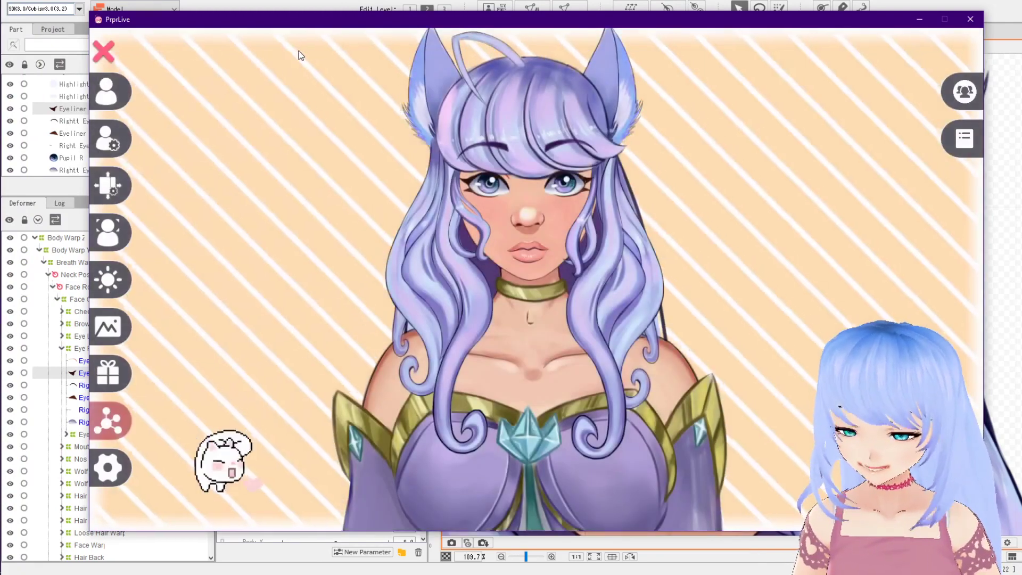
- Start face capture in GameAnimoji(DLC) mode and close the capture settings to watch the model's tracked eyes
{"action": "left_click", "coordinate": [131, 235]}
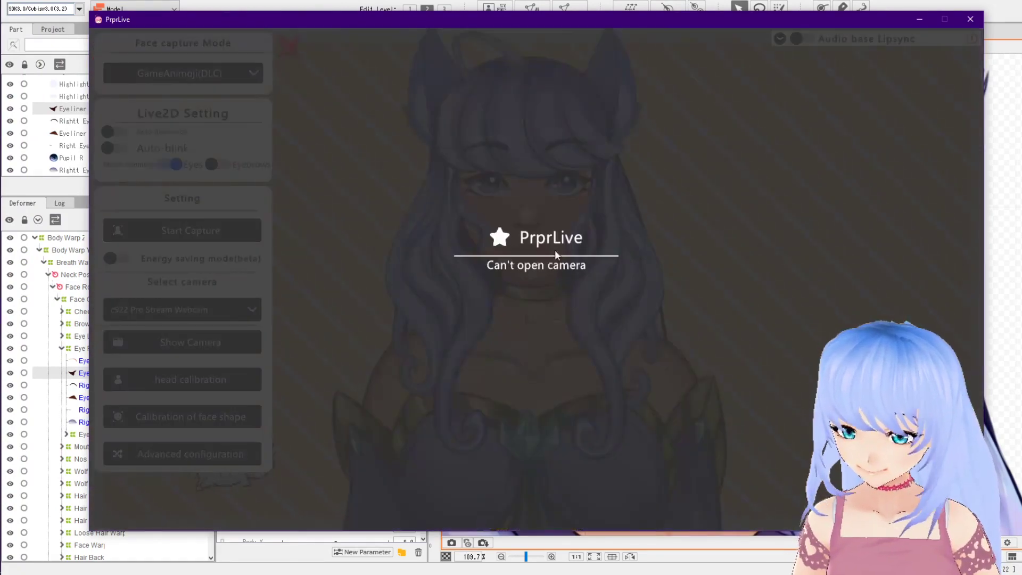
{"action": "left_click", "coordinate": [535, 321]}
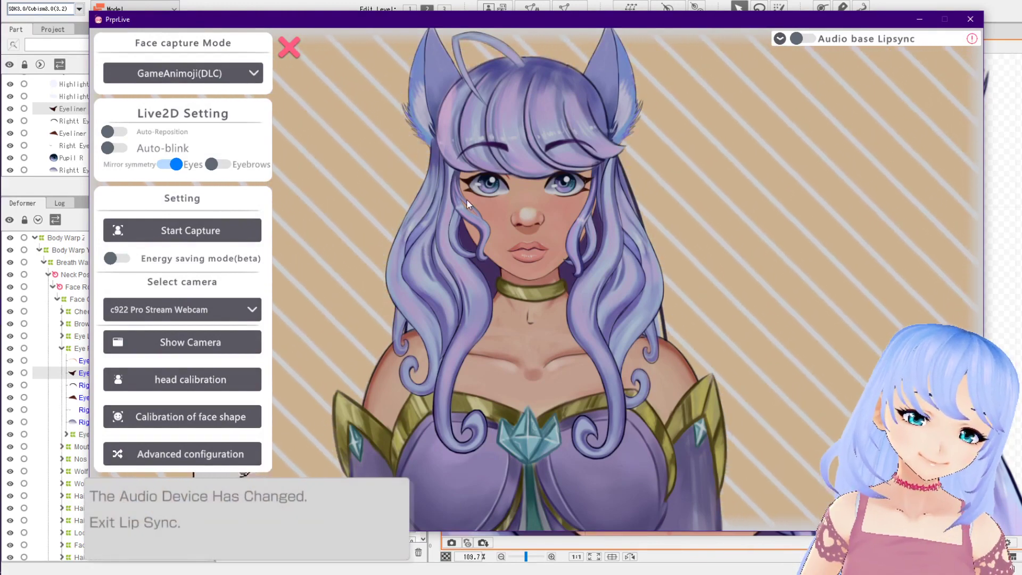
{"action": "left_click", "coordinate": [244, 229]}
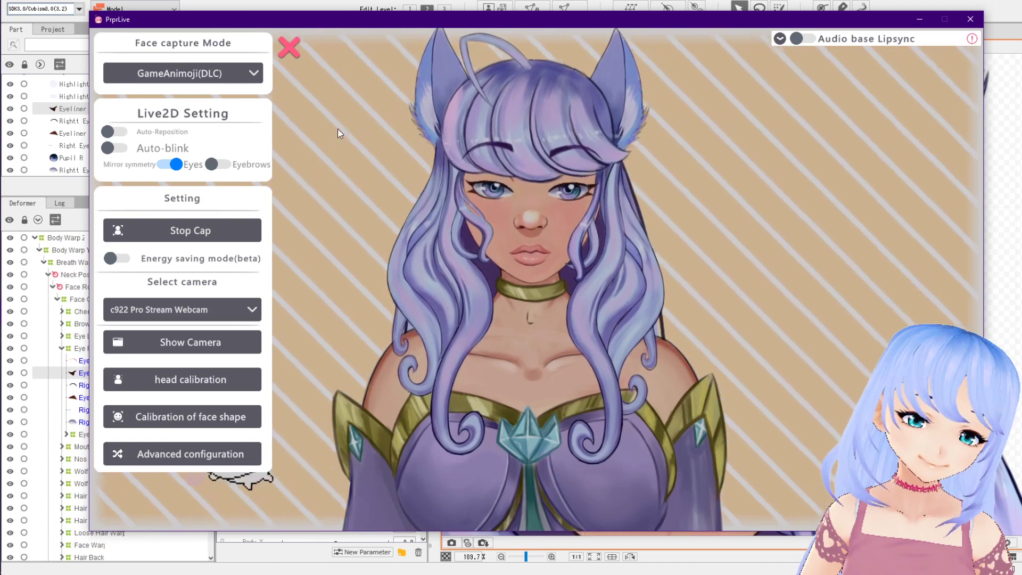
{"action": "left_click", "coordinate": [282, 54]}
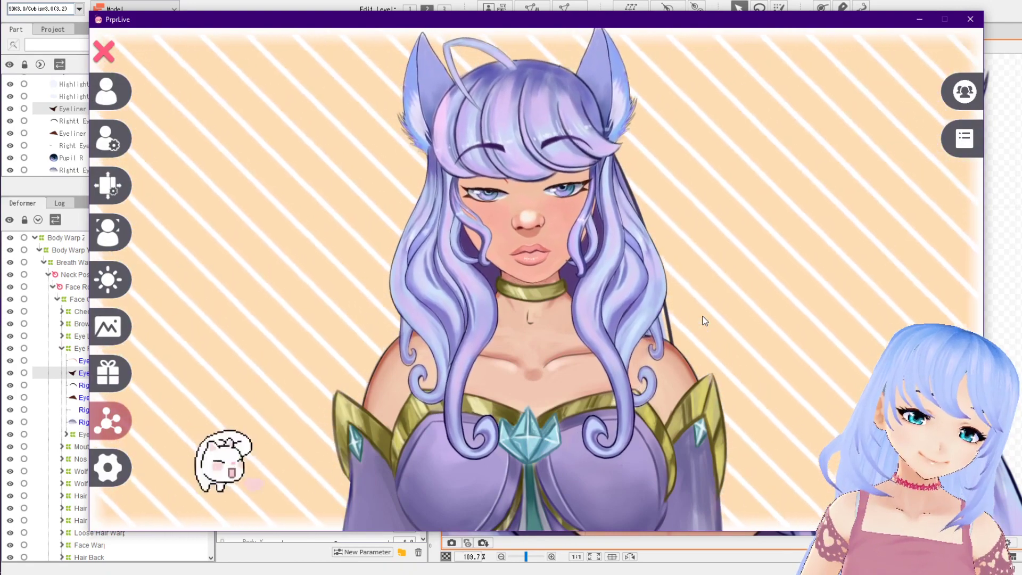
- Switch to Built-in face capture, test the eyes with mirror symmetry off and on again, and close the capture settings
{"action": "left_click", "coordinate": [109, 233]}
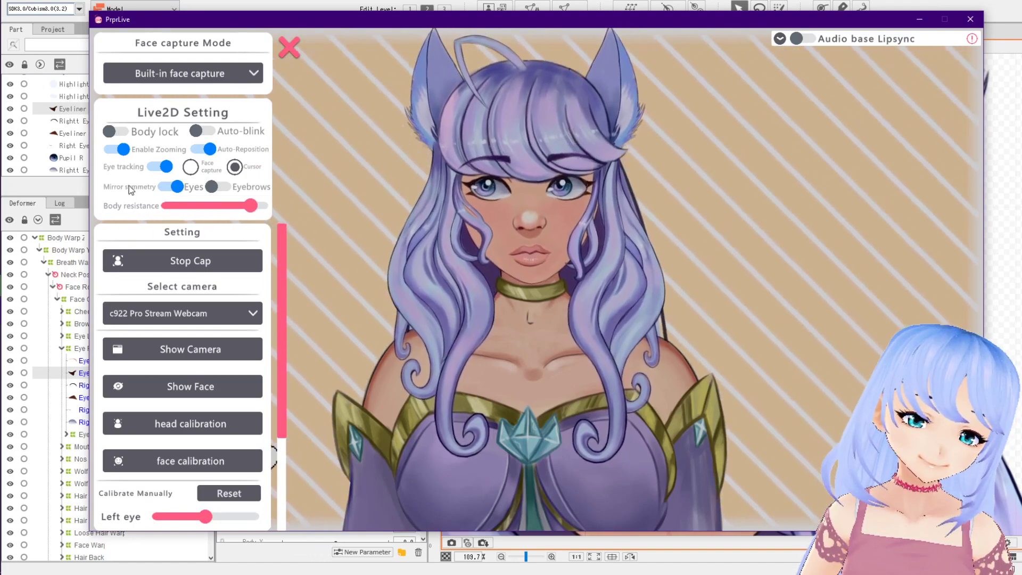
{"action": "left_click", "coordinate": [171, 188]}
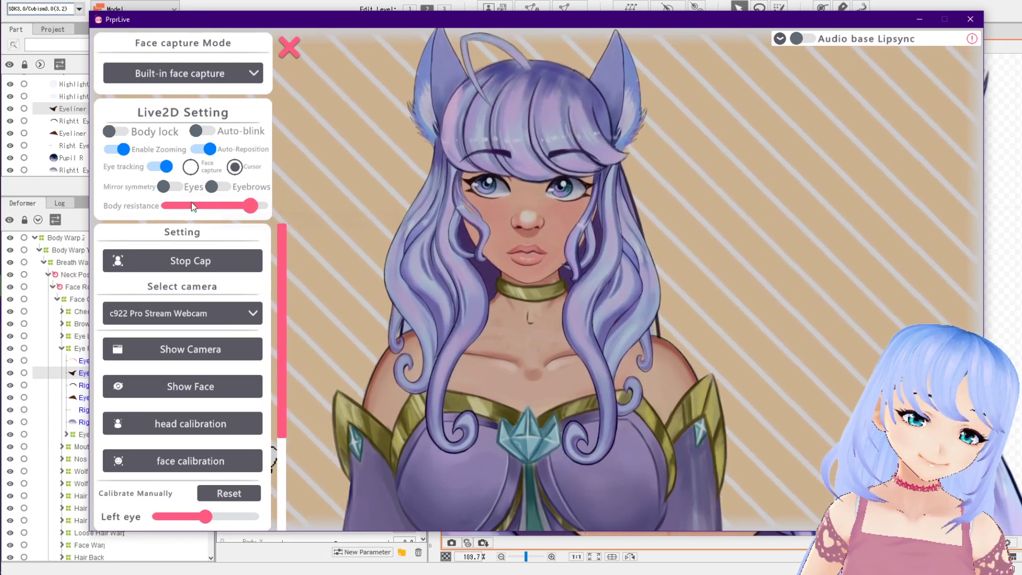
{"action": "left_click", "coordinate": [171, 186]}
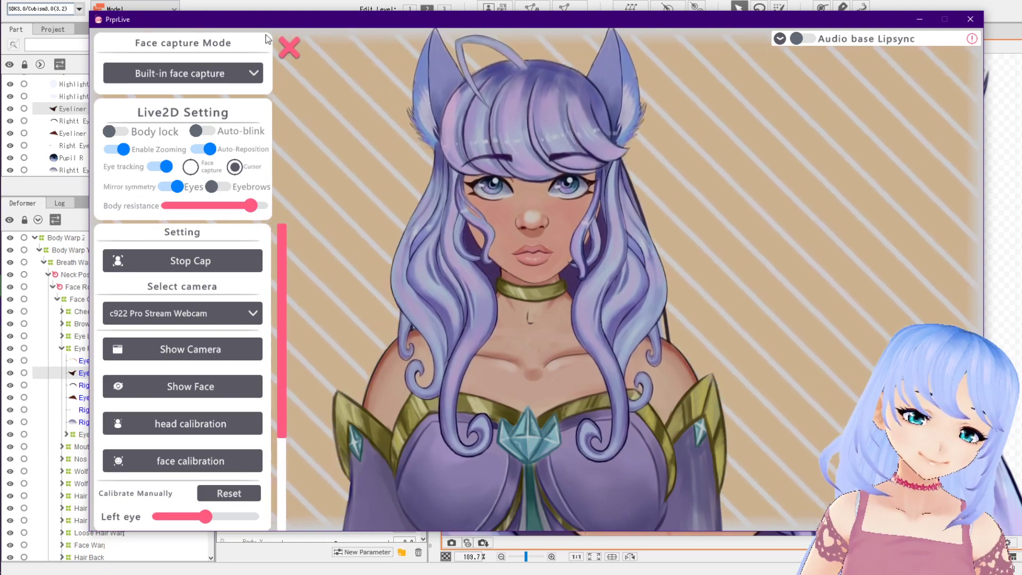
{"action": "left_click", "coordinate": [289, 47]}
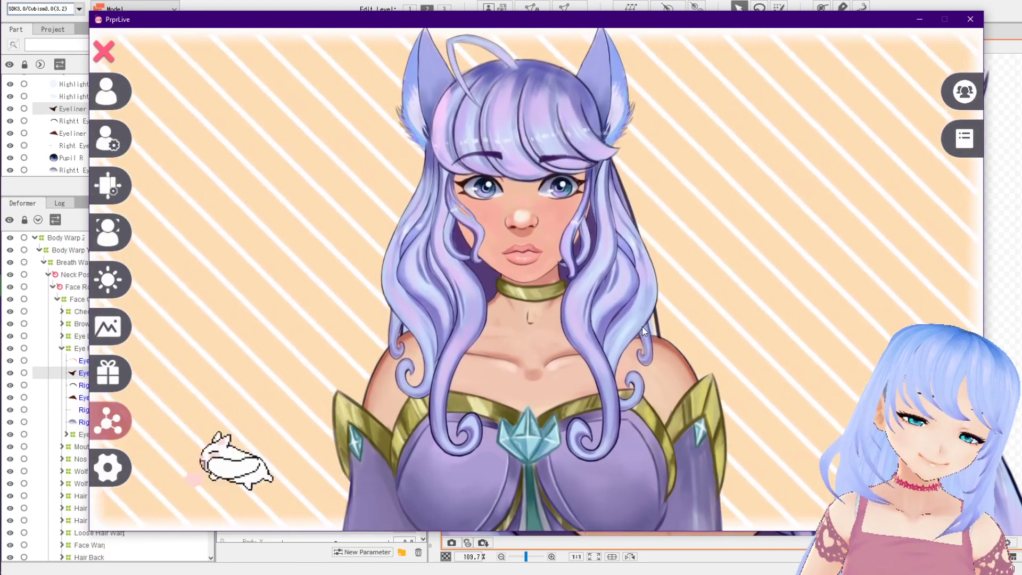